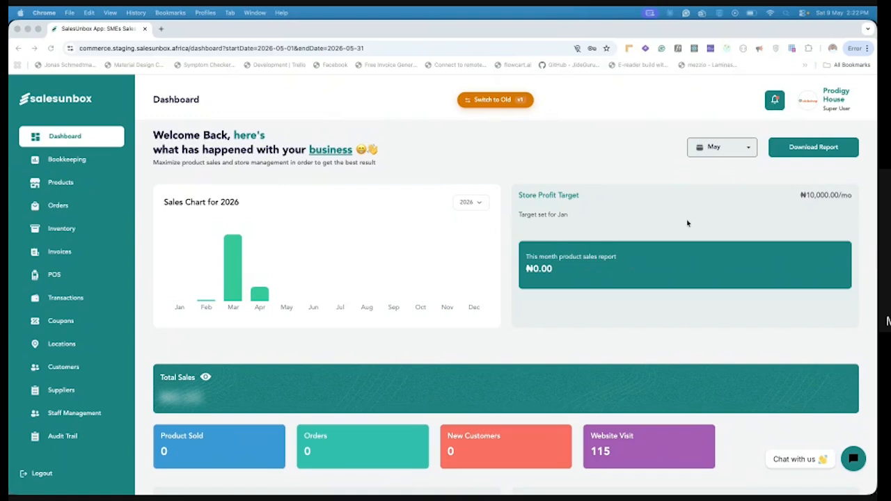
Reveal the hidden Total Sales amount on the dashboard
{"action": "scroll", "coordinate": [536, 308], "scroll_direction": "down", "scroll_amount": 2}
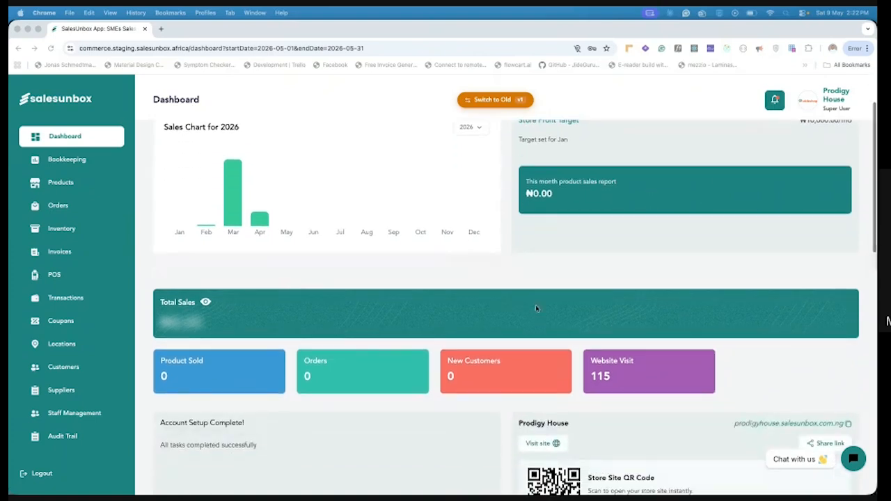
{"action": "left_click", "coordinate": [206, 304]}
Copy the online store's link from the dashboard, open it in a new browser tab and dismiss the newsletter pop-up
{"action": "scroll", "coordinate": [230, 357], "scroll_direction": "down", "scroll_amount": 5}
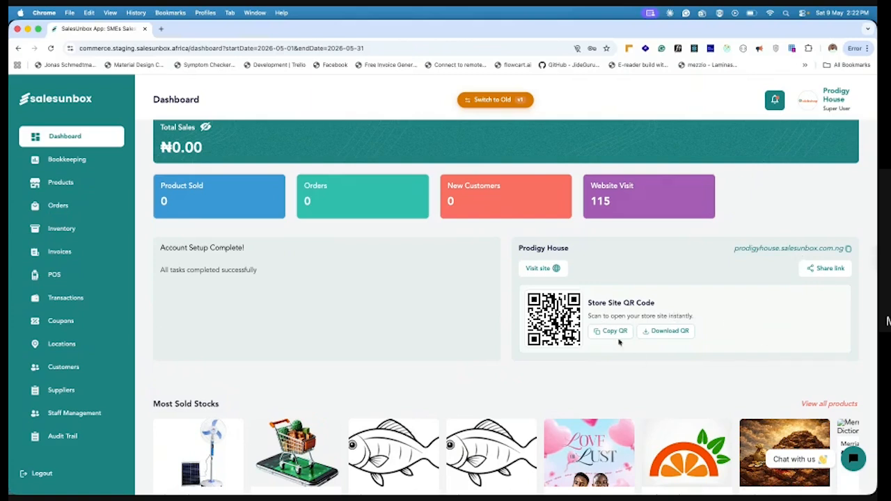
{"action": "left_click", "coordinate": [849, 248]}
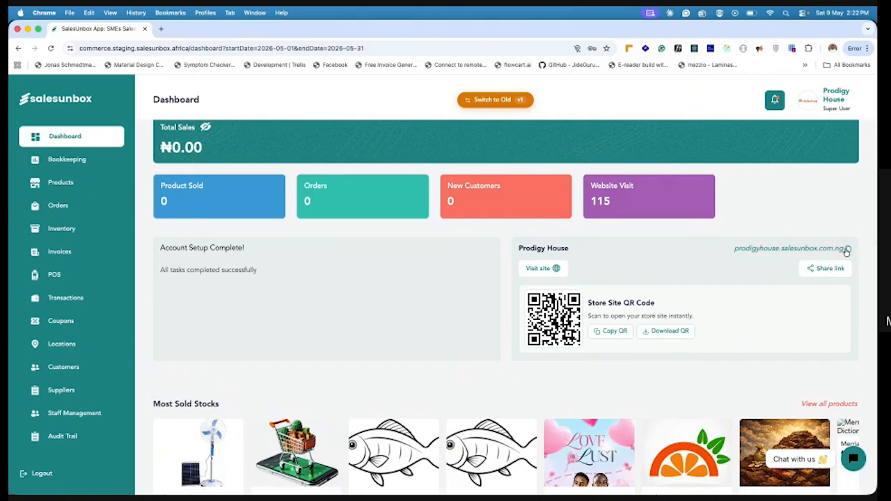
{"action": "left_click", "coordinate": [161, 30]}
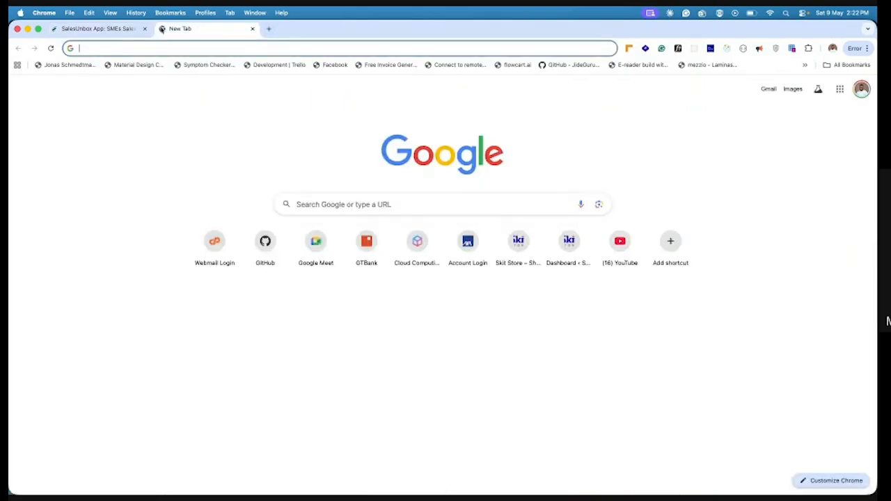
{"action": "key", "text": "super+v"}
{"action": "key", "text": "Return"}
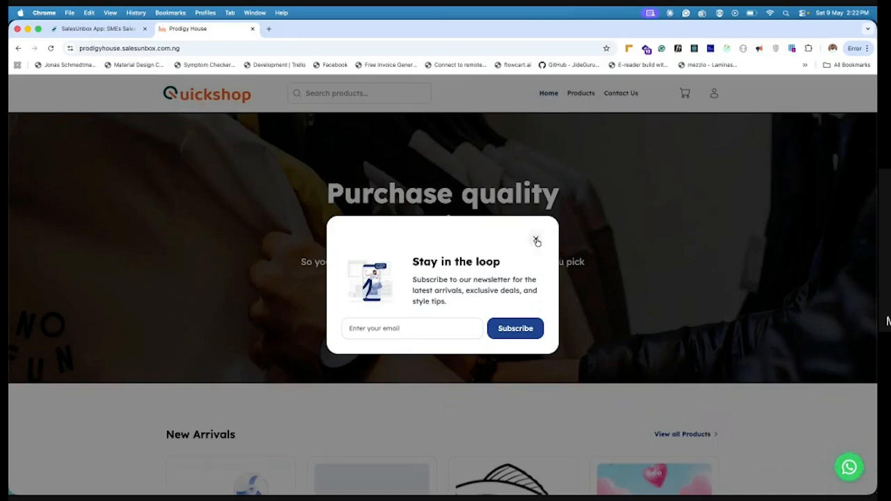
{"action": "left_click", "coordinate": [535, 239]}
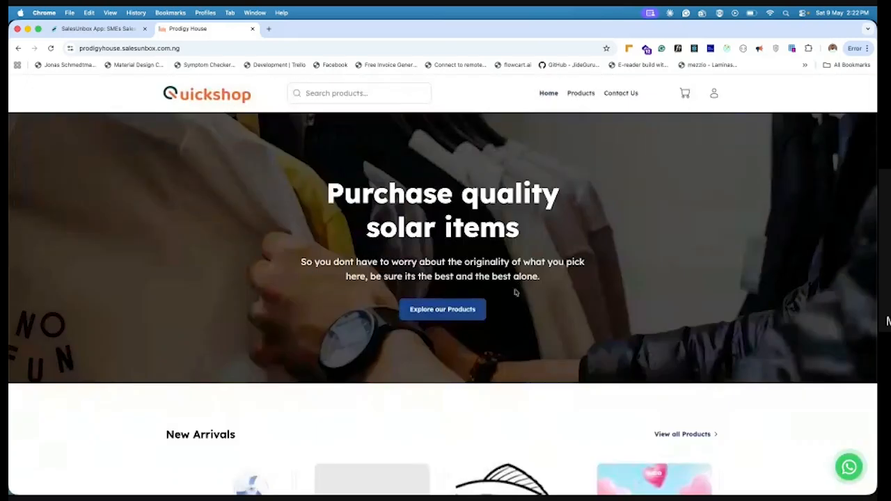
{"action": "scroll", "coordinate": [516, 293], "scroll_direction": "down", "scroll_amount": 5}
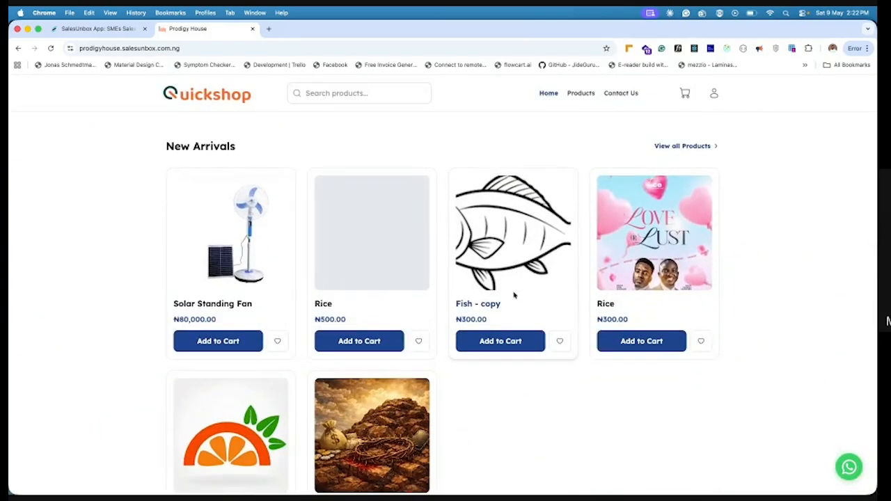
Return to the dashboard and review the most sold stocks, recent orders, out-of-stock products and top blogs
{"action": "left_click", "coordinate": [88, 29]}
{"action": "scroll", "coordinate": [343, 265], "scroll_direction": "down", "scroll_amount": 5}
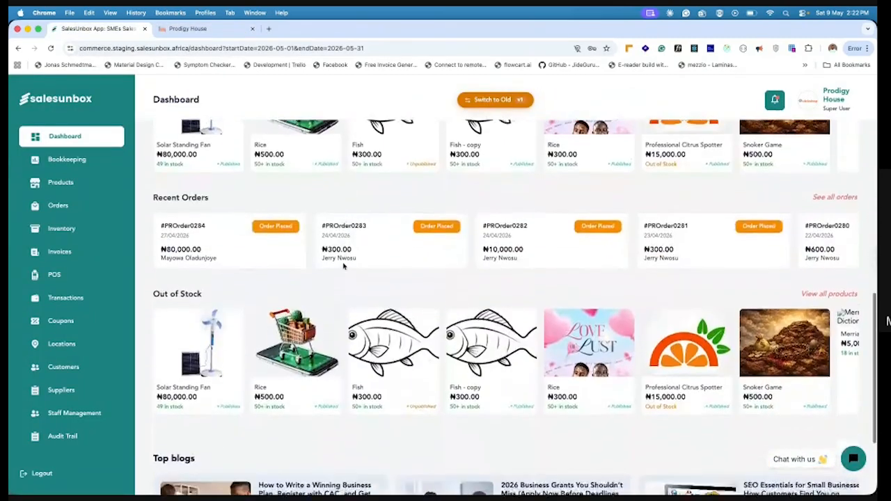
{"action": "scroll", "coordinate": [342, 264], "scroll_direction": "down", "scroll_amount": 1}
{"action": "scroll", "coordinate": [342, 264], "scroll_direction": "up", "scroll_amount": 2}
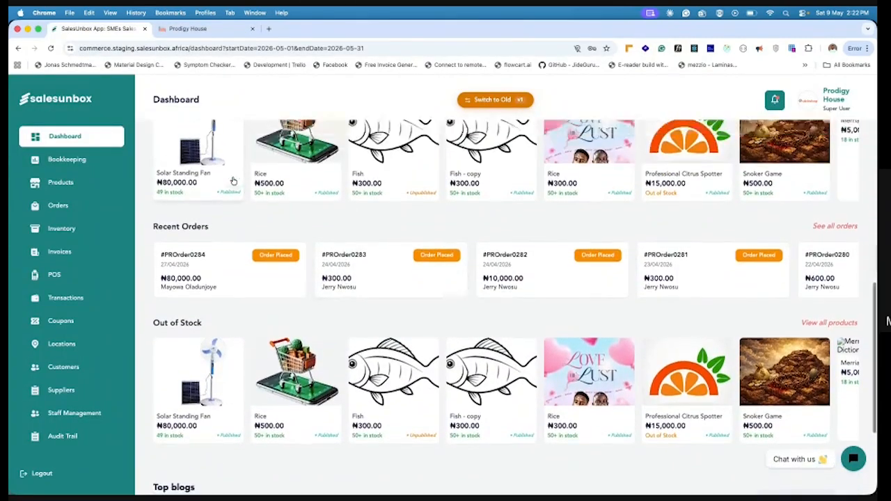
{"action": "scroll", "coordinate": [216, 230], "scroll_direction": "up", "scroll_amount": 3}
{"action": "scroll", "coordinate": [181, 313], "scroll_direction": "down", "scroll_amount": 3}
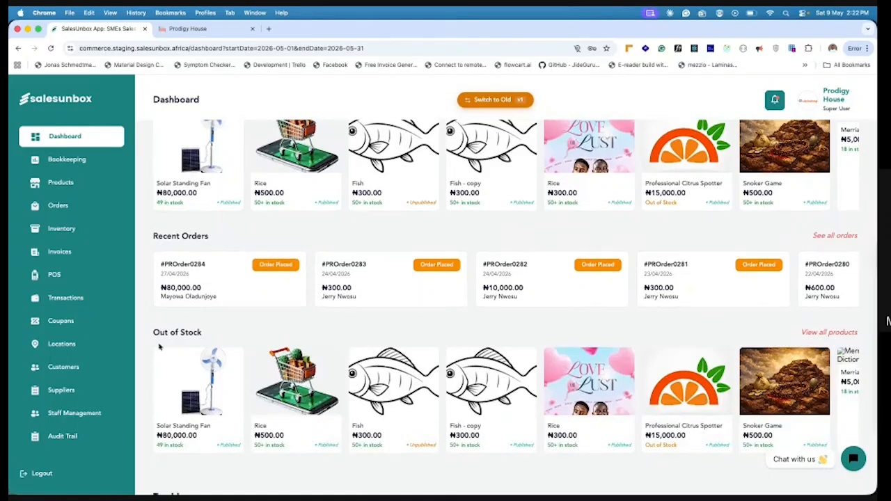
{"action": "scroll", "coordinate": [159, 346], "scroll_direction": "down", "scroll_amount": 5}
{"action": "scroll", "coordinate": [180, 284], "scroll_direction": "up", "scroll_amount": 3}
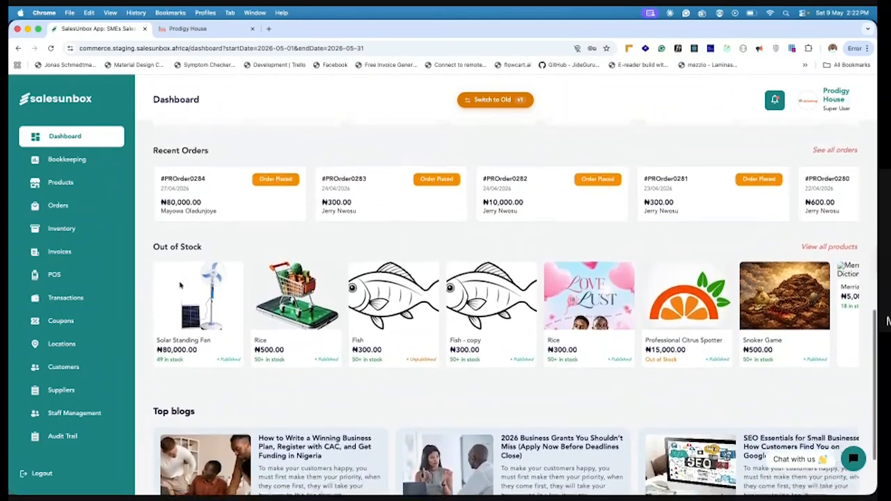
{"action": "scroll", "coordinate": [179, 284], "scroll_direction": "up", "scroll_amount": 1}
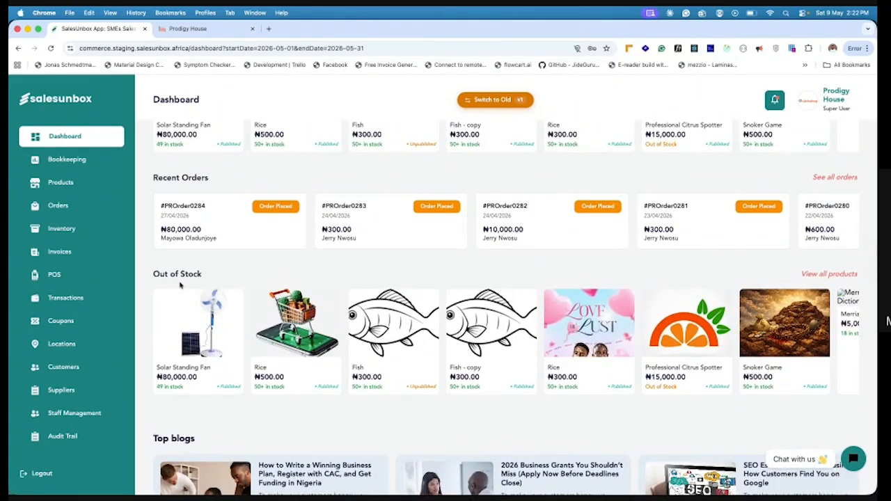
Open the store's product list and view the product categories before returning to the products
{"action": "left_click", "coordinate": [62, 188]}
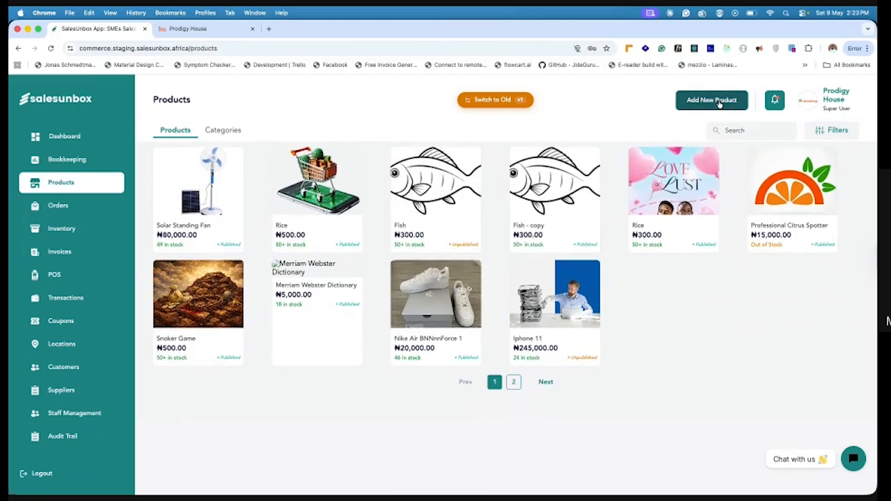
{"action": "left_click", "coordinate": [223, 132]}
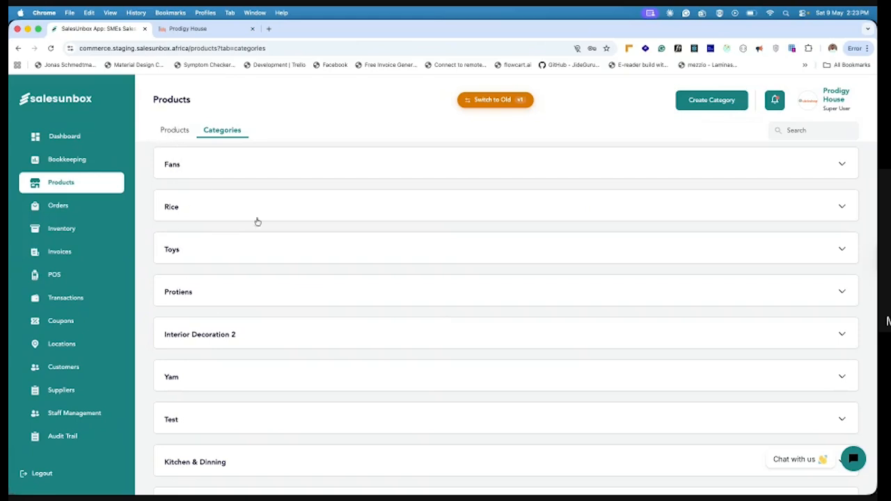
{"action": "left_click", "coordinate": [164, 133]}
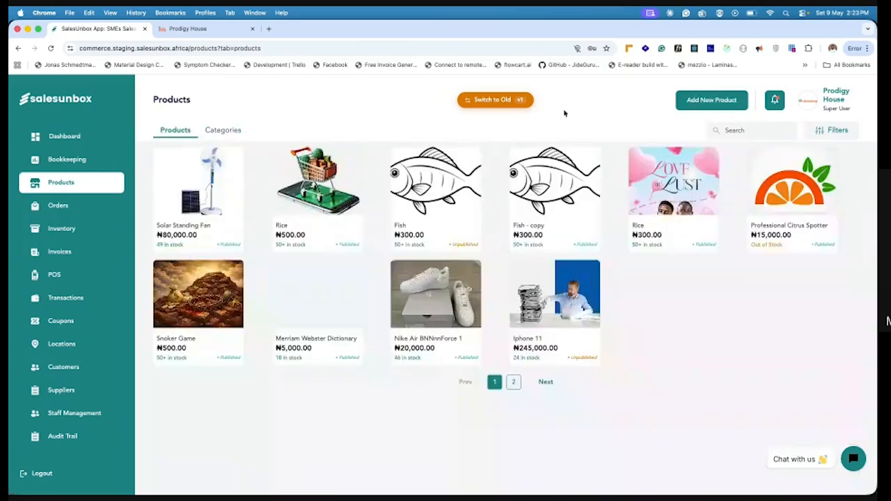
Start a new product, preview the Digital Product and Services forms, and set the product type to Physical Product
{"action": "left_click", "coordinate": [698, 104]}
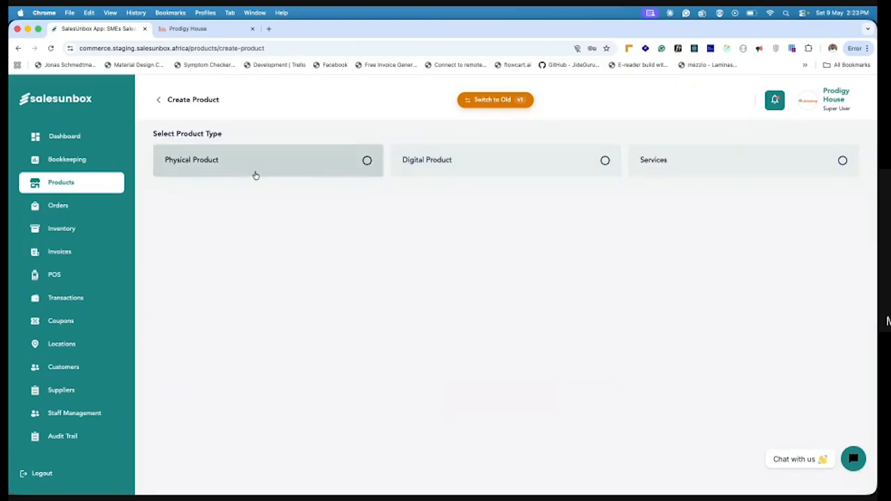
{"action": "left_click", "coordinate": [338, 167]}
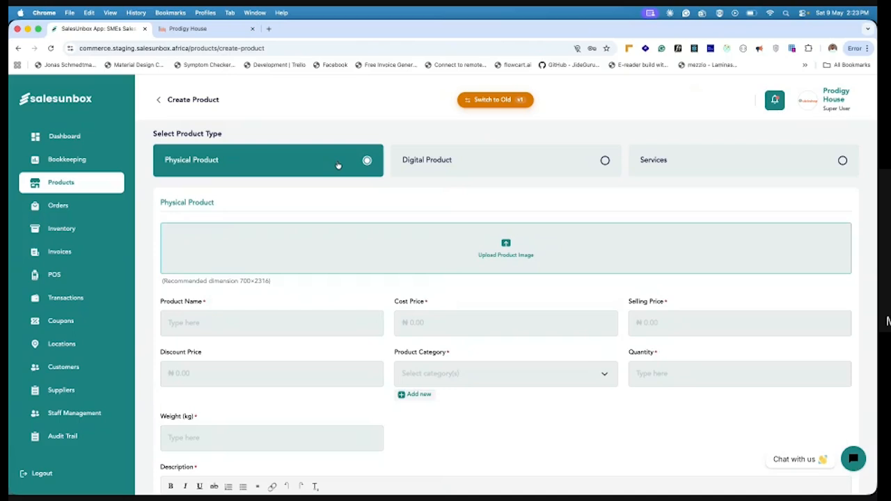
{"action": "left_click", "coordinate": [566, 170]}
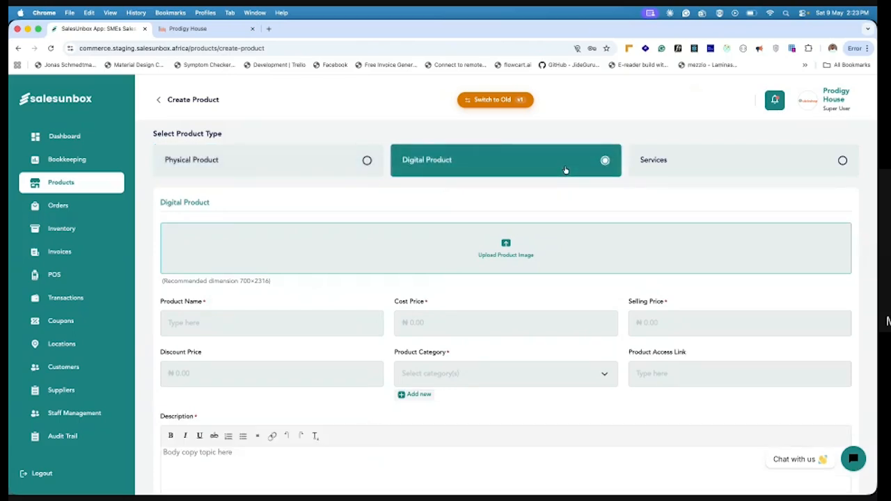
{"action": "left_click", "coordinate": [801, 169]}
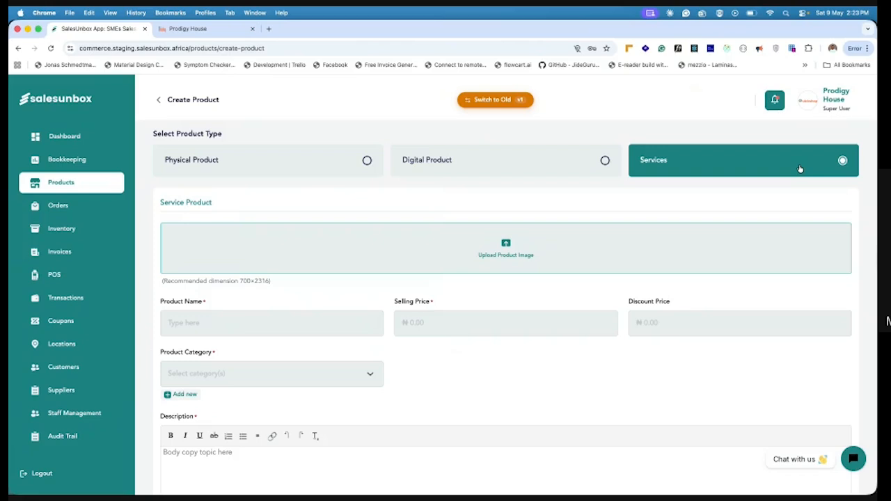
{"action": "left_click", "coordinate": [356, 161]}
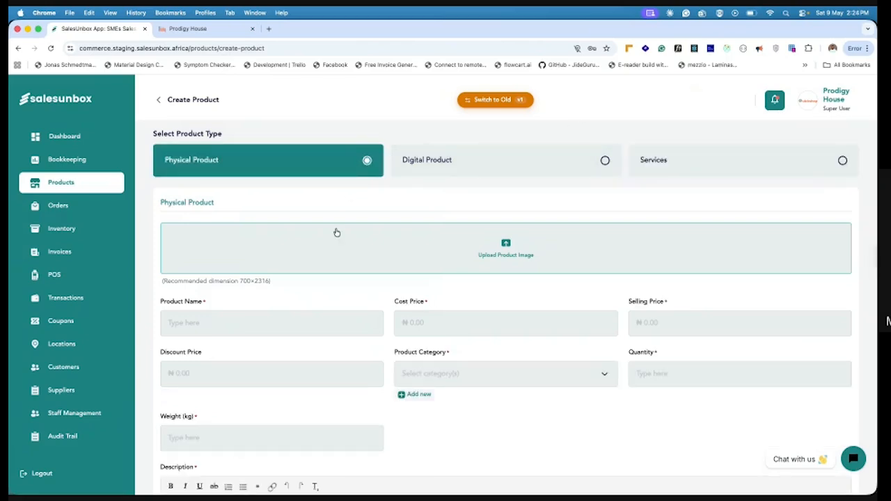
Name the product Top and set its cost price to ₦4,000 and selling price to ₦5,000
{"action": "scroll", "coordinate": [327, 282], "scroll_direction": "down", "scroll_amount": 2}
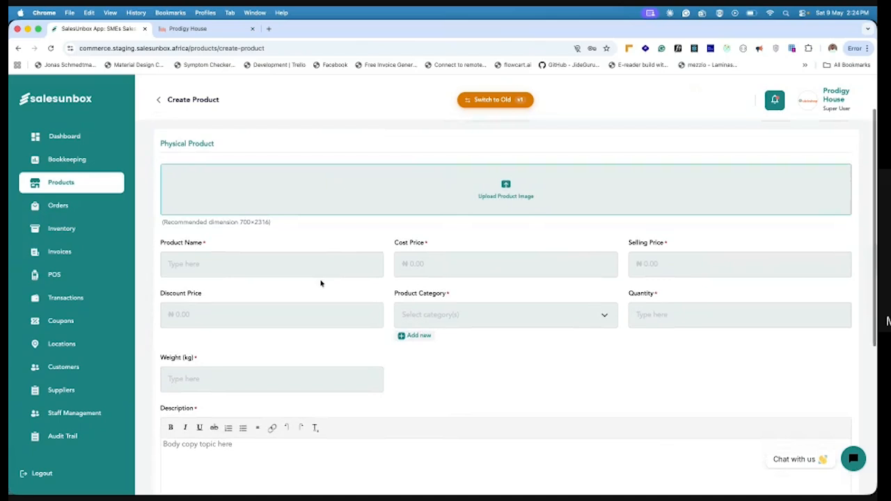
{"action": "left_click", "coordinate": [204, 267]}
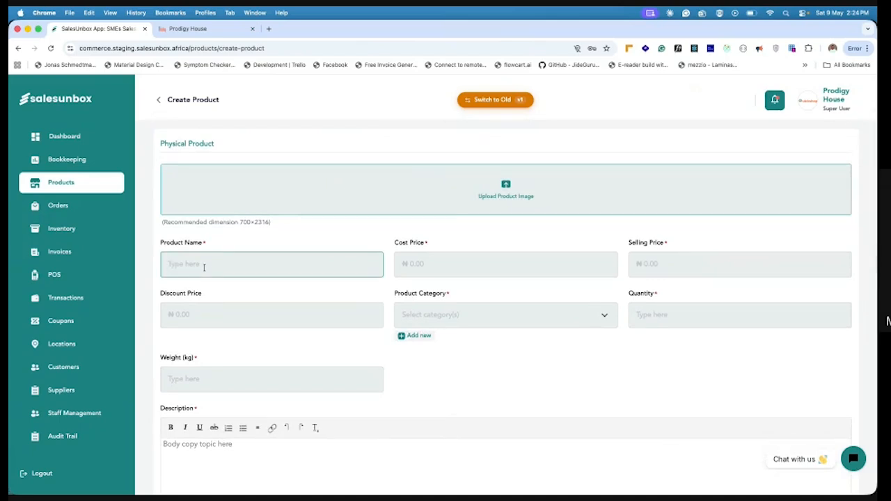
{"action": "type", "text": "Top"}
{"action": "left_click", "coordinate": [426, 264]}
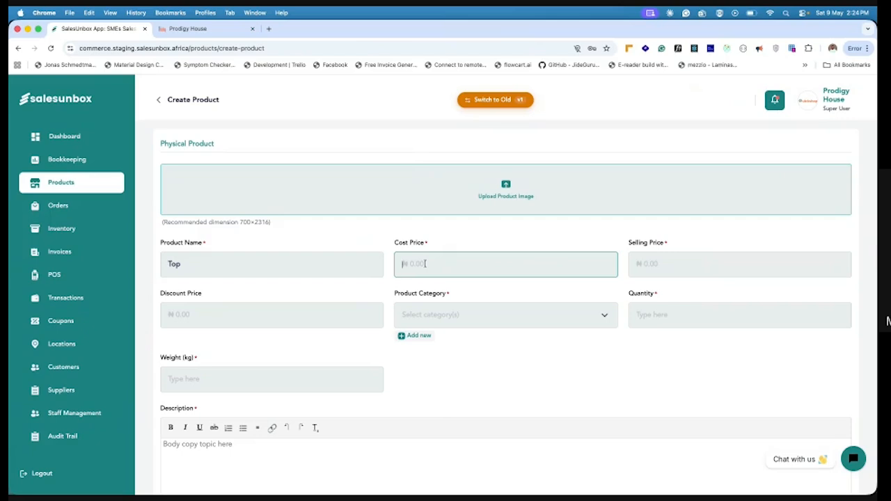
{"action": "type", "text": "4000"}
{"action": "left_click", "coordinate": [652, 270]}
{"action": "type", "text": "5000"}
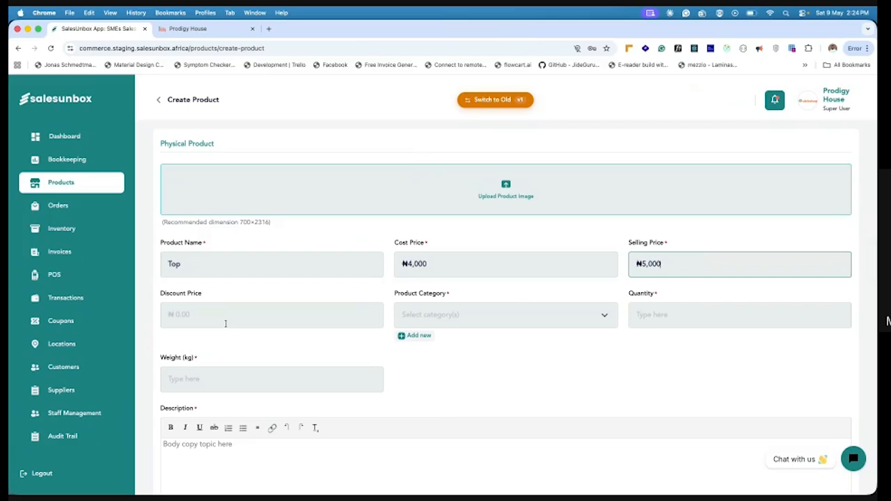
Search the existing product categories for "cl" and close the category list
{"action": "left_click", "coordinate": [430, 318]}
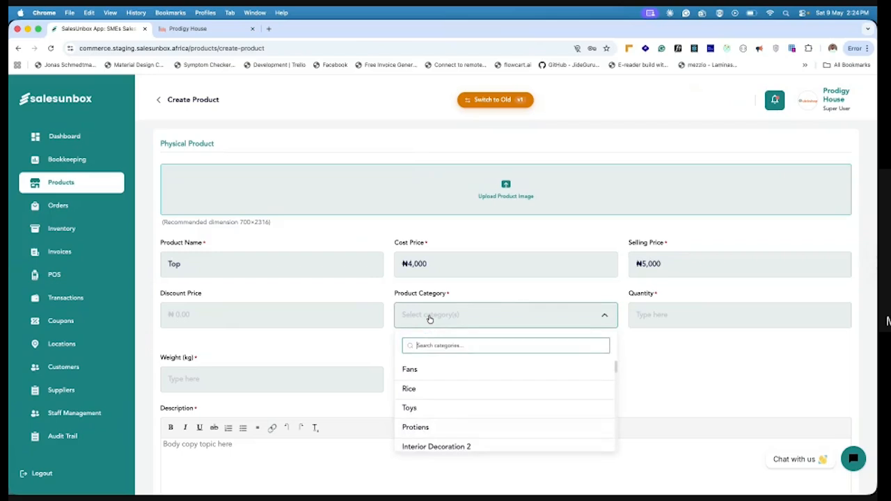
{"action": "type", "text": "ch"}
{"action": "key", "text": "BackSpace"}
{"action": "type", "text": "lo"}
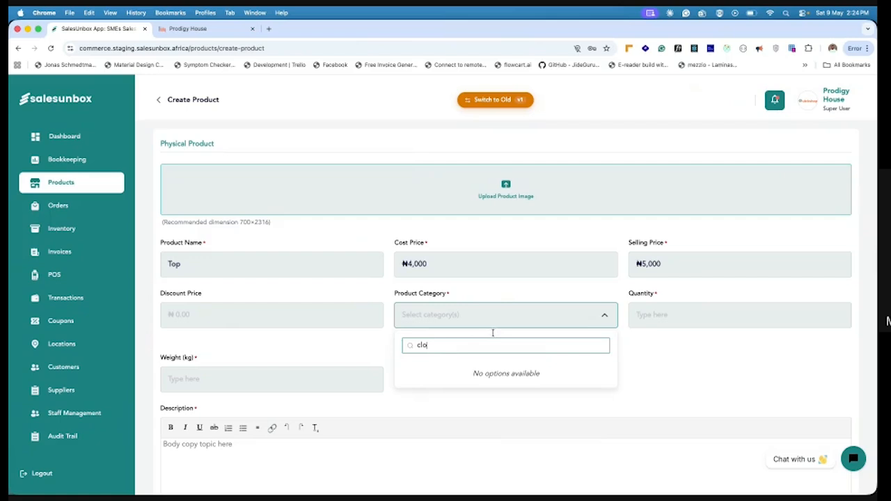
{"action": "left_click", "coordinate": [635, 362]}
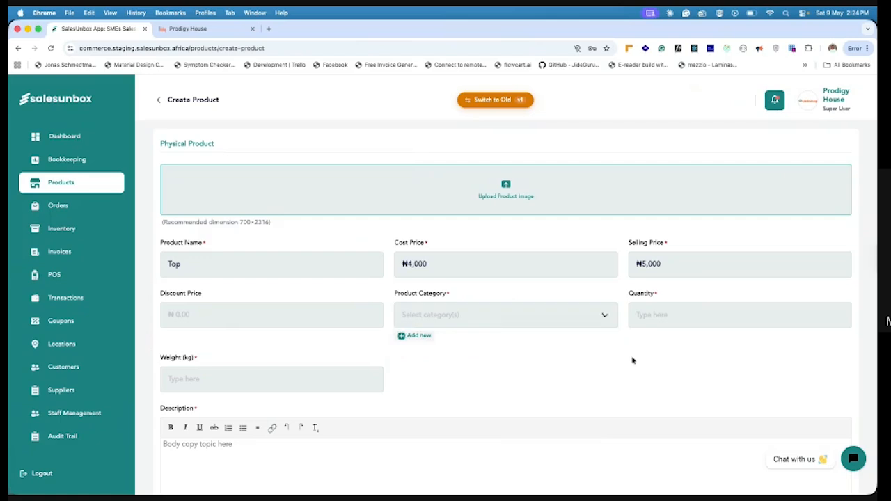
Create a new product category named Clothes for the product
{"action": "left_click", "coordinate": [404, 337]}
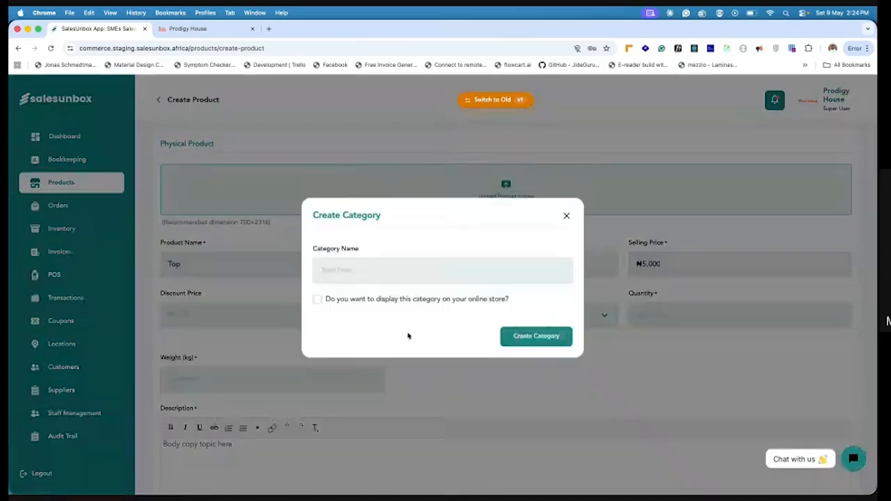
{"action": "left_click", "coordinate": [350, 275]}
{"action": "type", "text": "Clothes"}
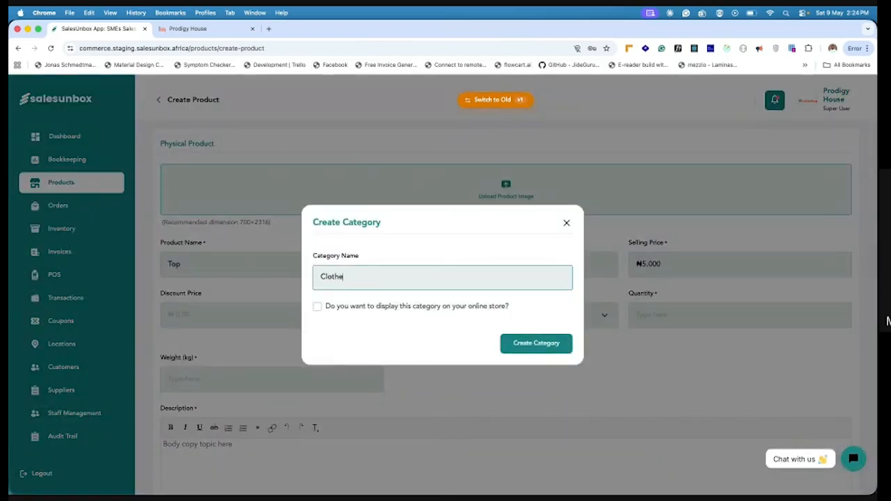
{"action": "left_click", "coordinate": [519, 343]}
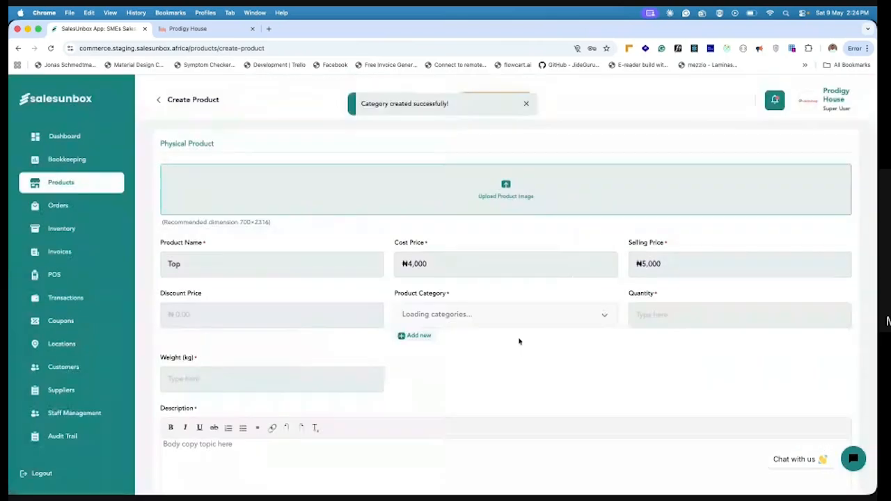
Set the product's quantity to 20 and its weight to 0.2 kg
{"action": "left_click", "coordinate": [661, 317]}
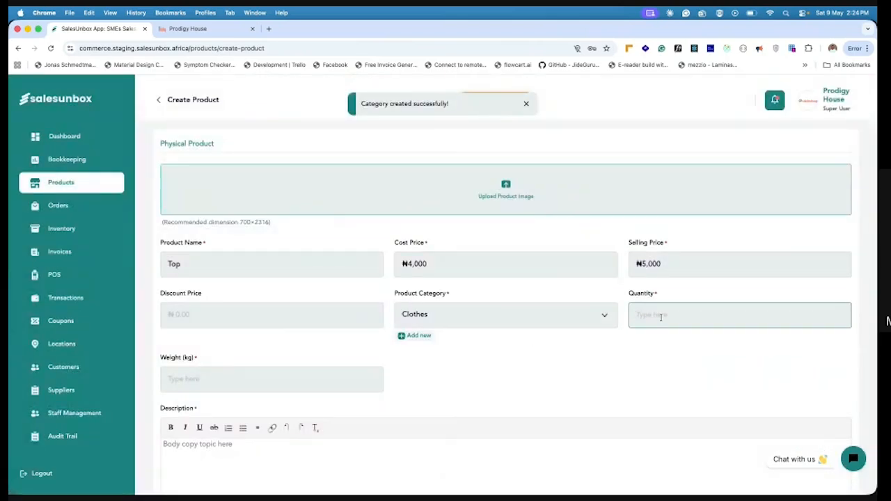
{"action": "type", "text": "20"}
{"action": "scroll", "coordinate": [487, 313], "scroll_direction": "down", "scroll_amount": 2}
{"action": "left_click", "coordinate": [224, 301]}
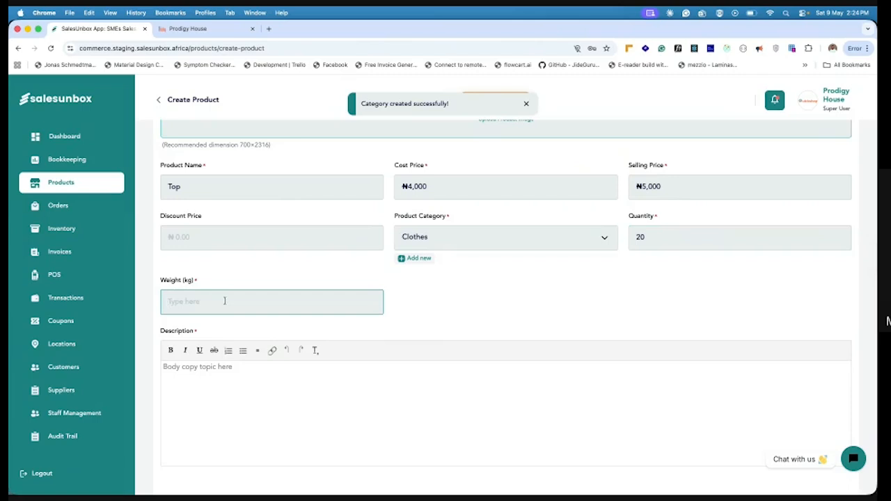
{"action": "type", "text": "0.2"}
Write "Top quality Tops going at a good price" as the first line of the product description
{"action": "scroll", "coordinate": [229, 331], "scroll_direction": "down", "scroll_amount": 1}
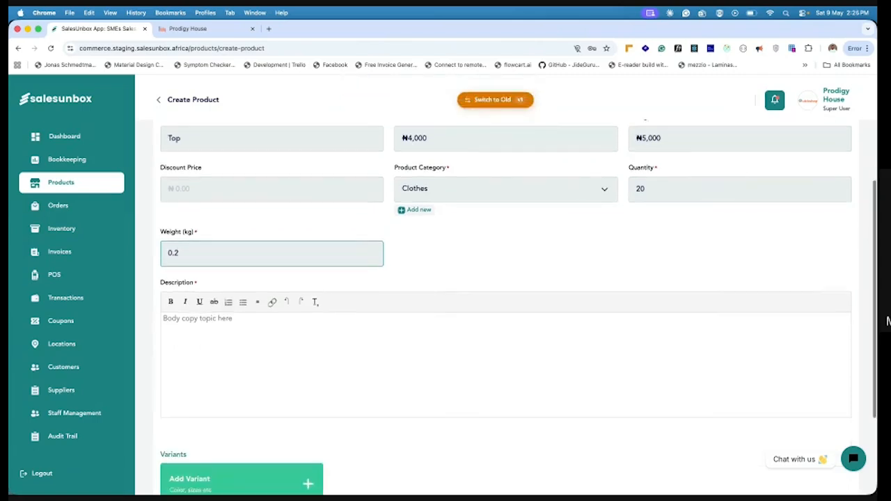
{"action": "left_click", "coordinate": [208, 342]}
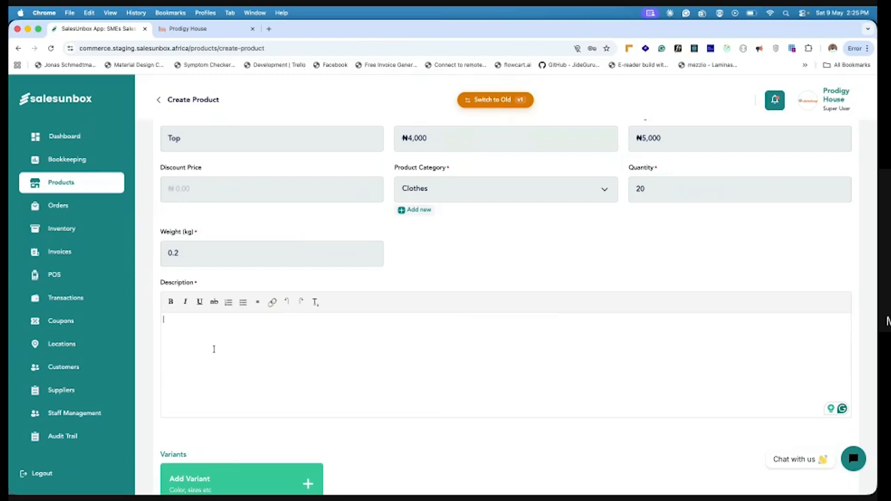
{"action": "type", "text": "Top quality Tops going at a good pi"}
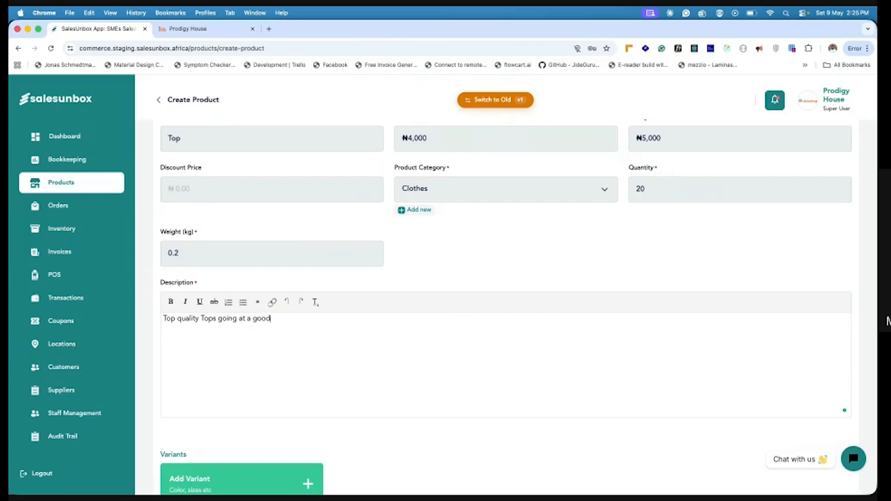
{"action": "key", "text": "BackSpace"}
{"action": "type", "text": "rice"}
{"action": "key", "text": "Return"}
Add the lines "Comes in" and "XL" below the first line of the description
{"action": "left_click", "coordinate": [242, 305]}
{"action": "type", "text": "Comes in"}
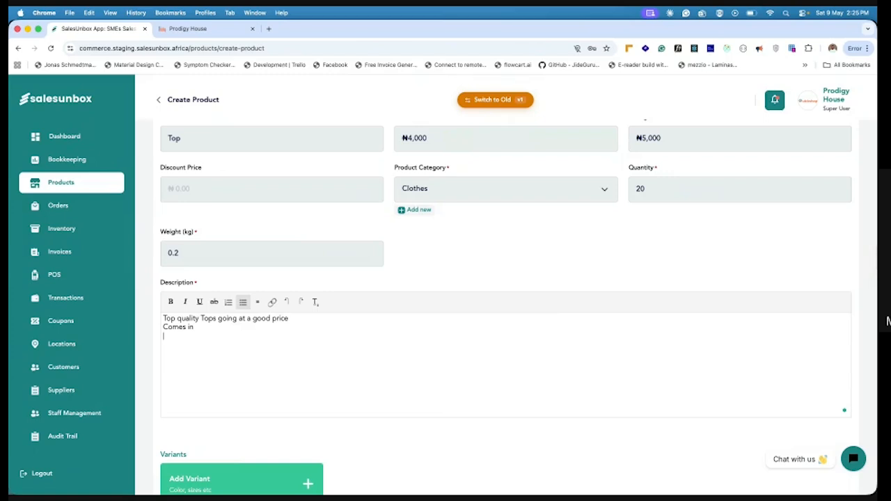
{"action": "key", "text": "Return"}
{"action": "type", "text": "XL"}
Try to format the "Comes in" and "XL" lines of the description as a list
{"action": "left_click_drag", "start_coordinate": [183, 338], "coordinate": [163, 337]}
{"action": "left_click", "coordinate": [164, 337]}
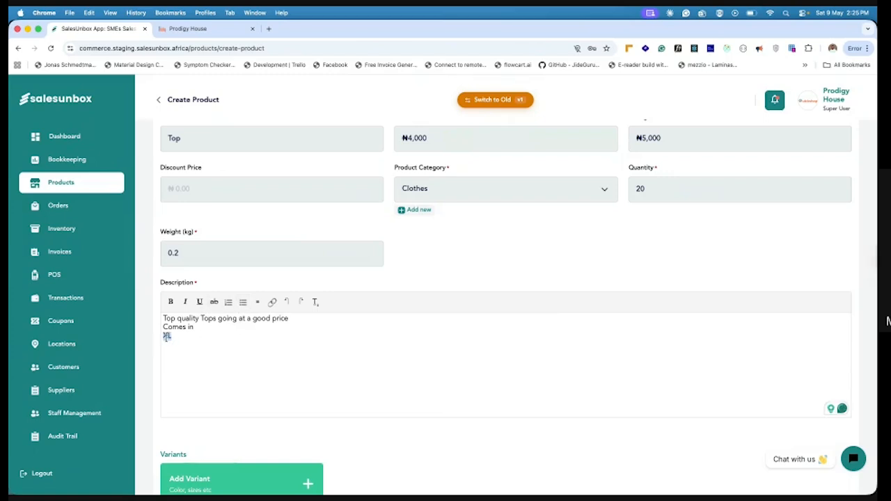
{"action": "left_click", "coordinate": [243, 302]}
{"action": "left_click", "coordinate": [229, 302]}
{"action": "left_click", "coordinate": [152, 335]}
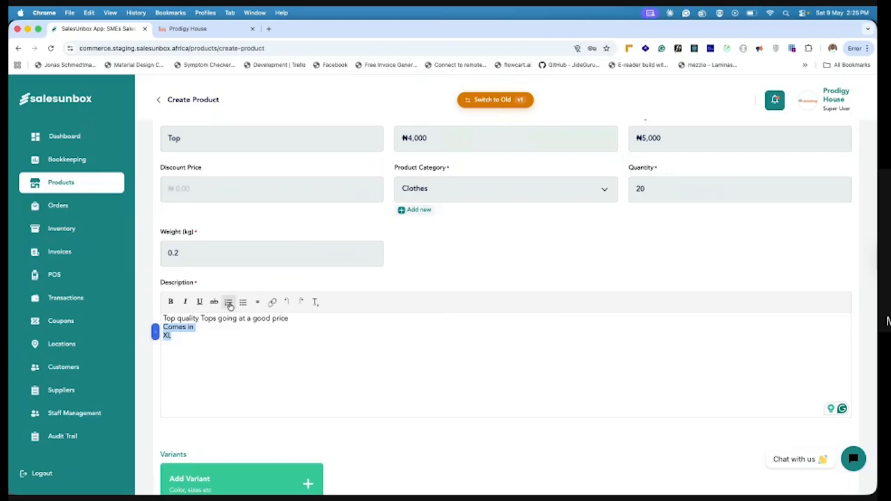
{"action": "left_click", "coordinate": [179, 337]}
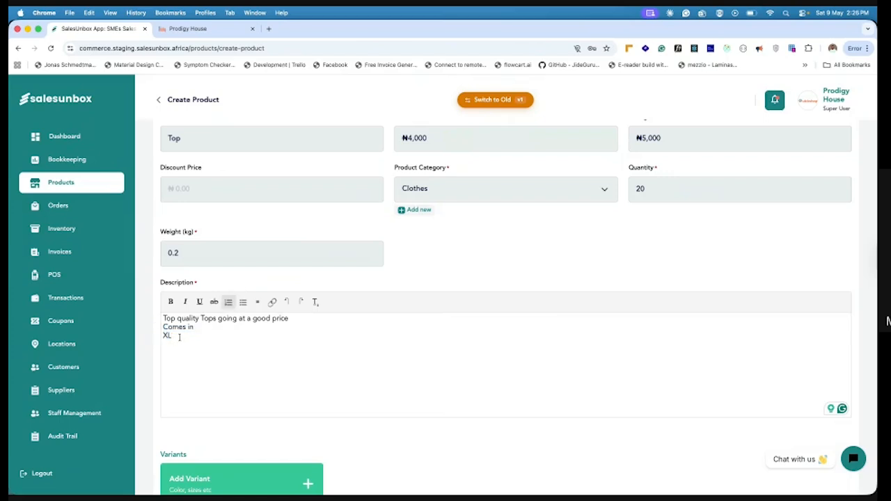
Add the size lines "L" and "XXL" to the description and make the word "Tops" bold
{"action": "key", "text": "Return"}
{"action": "type", "text": "L"}
{"action": "key", "text": "Return"}
{"action": "type", "text": "XXL"}
{"action": "left_click_drag", "start_coordinate": [217, 318], "coordinate": [201, 318]}
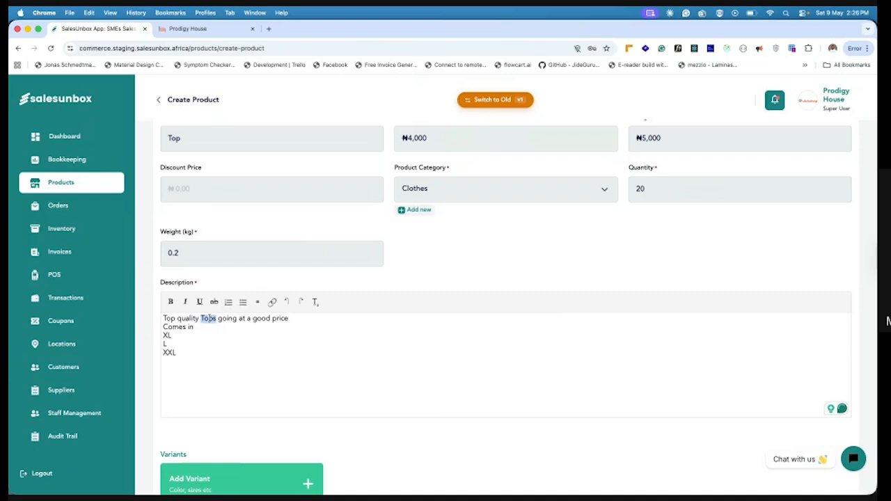
{"action": "left_click", "coordinate": [168, 302]}
View the form for adding a product variant and close it without saving a variant
{"action": "scroll", "coordinate": [199, 396], "scroll_direction": "down", "scroll_amount": 4}
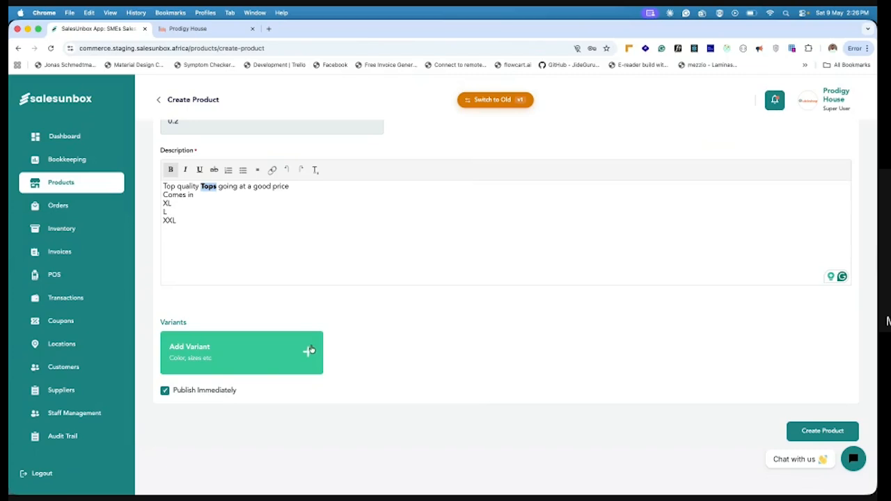
{"action": "left_click", "coordinate": [308, 351]}
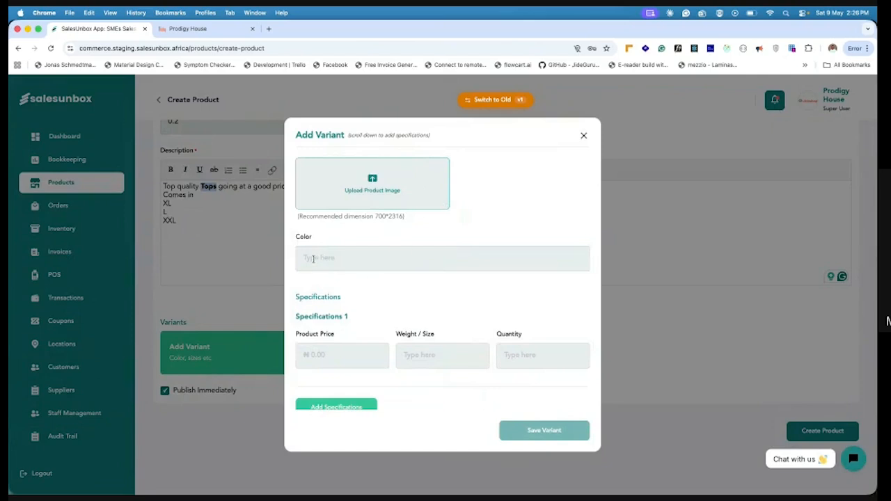
{"action": "left_click", "coordinate": [584, 135]}
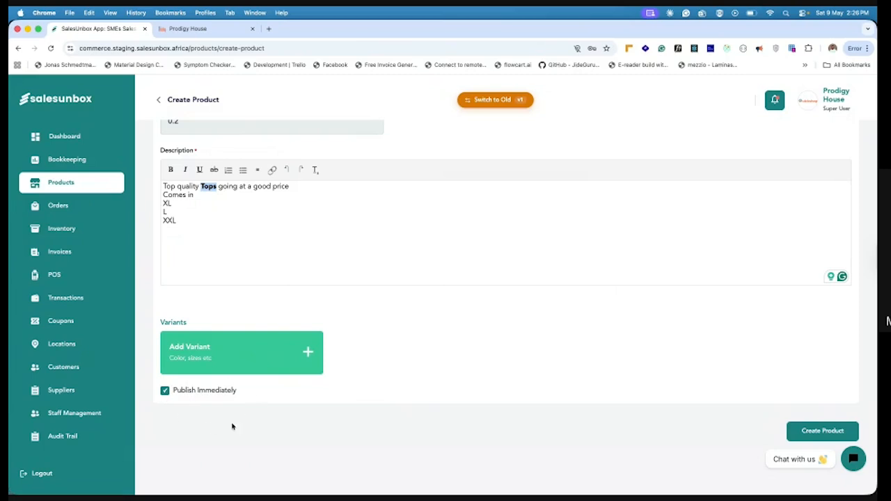
Create the Top product without variants and confirm its creation
{"action": "left_click", "coordinate": [815, 431]}
{"action": "left_click", "coordinate": [488, 335]}
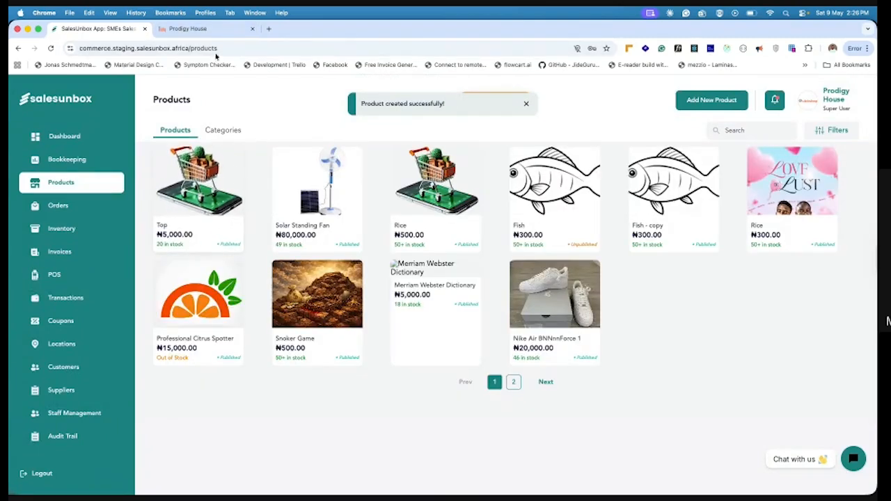
Switch to the Prodigy House storefront, add the Top product to the cart and proceed to checkout
{"action": "left_click", "coordinate": [178, 29]}
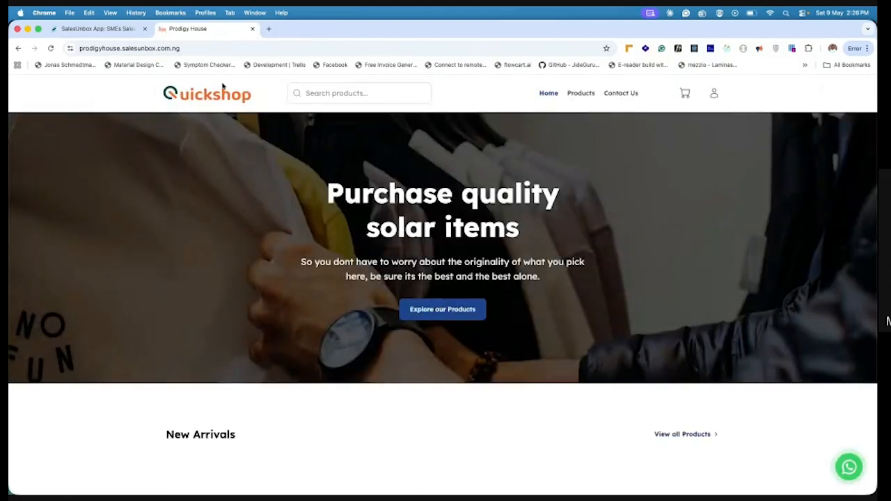
{"action": "scroll", "coordinate": [290, 272], "scroll_direction": "down", "scroll_amount": 5}
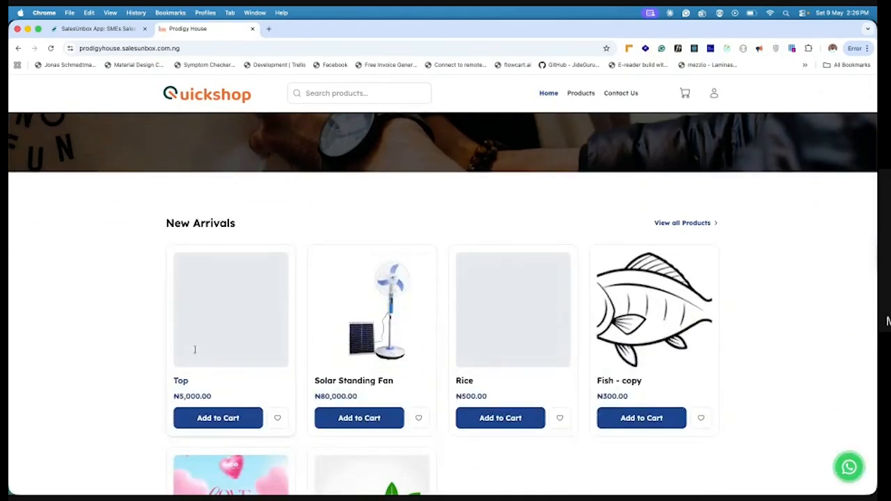
{"action": "left_click", "coordinate": [219, 418]}
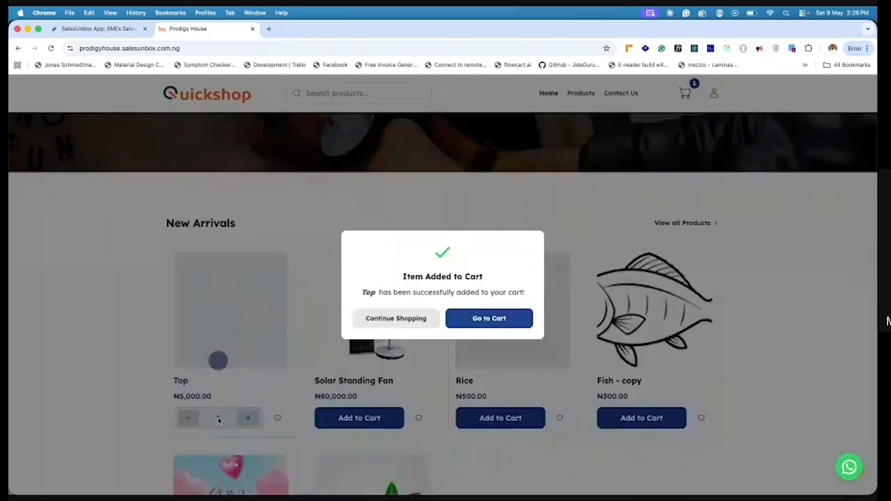
{"action": "left_click", "coordinate": [491, 319]}
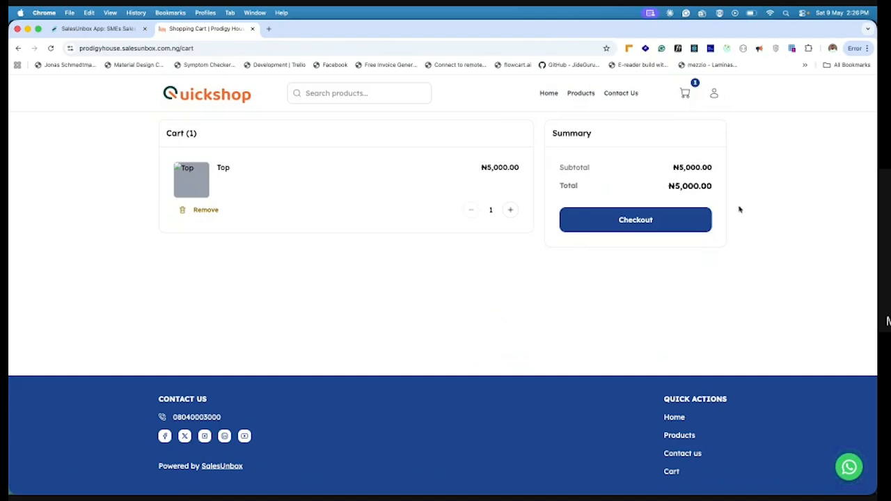
{"action": "left_click", "coordinate": [635, 220]}
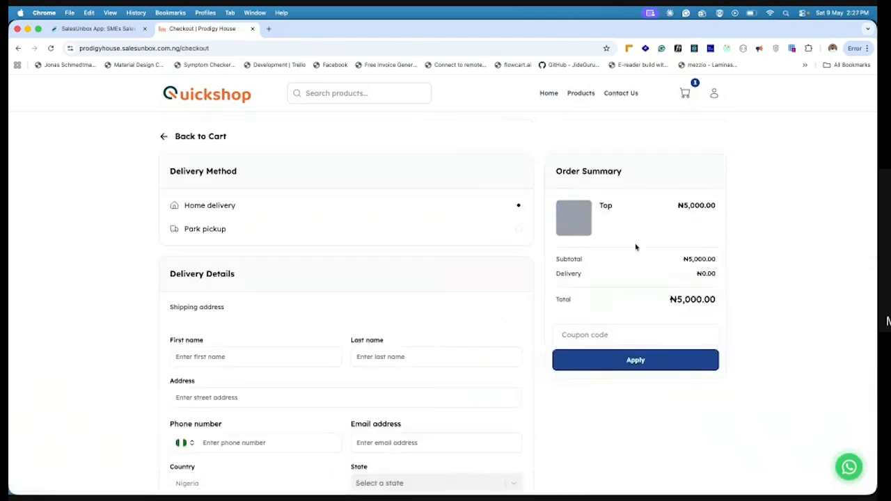
Fill in the home delivery form with the customer's saved contact details, state and city, and continue to payment
{"action": "scroll", "coordinate": [370, 318], "scroll_direction": "down", "scroll_amount": 3}
{"action": "scroll", "coordinate": [364, 202], "scroll_direction": "up", "scroll_amount": 3}
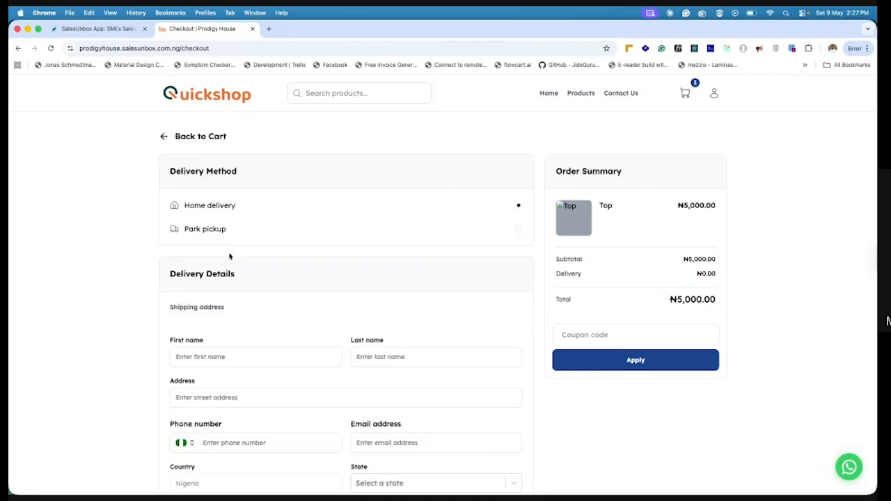
{"action": "scroll", "coordinate": [213, 324], "scroll_direction": "down", "scroll_amount": 2}
{"action": "left_click", "coordinate": [254, 271]}
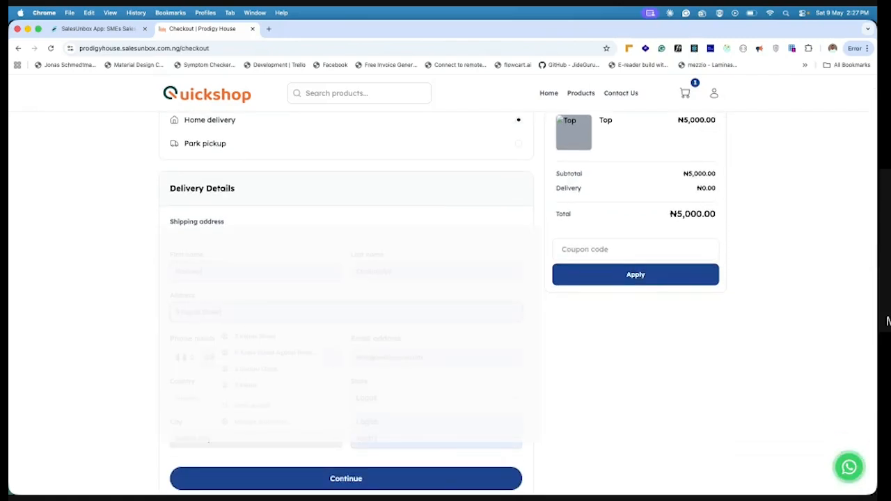
{"action": "scroll", "coordinate": [368, 312], "scroll_direction": "down", "scroll_amount": 2}
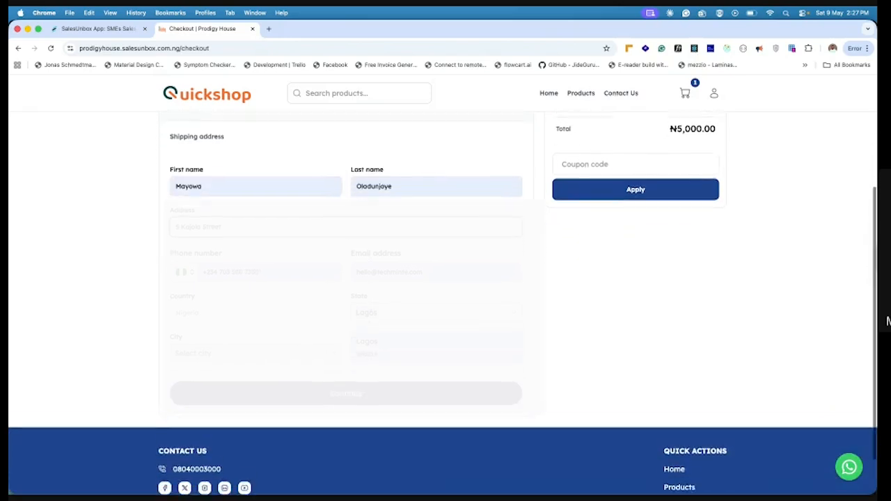
{"action": "left_click", "coordinate": [329, 341]}
{"action": "left_click", "coordinate": [378, 298]}
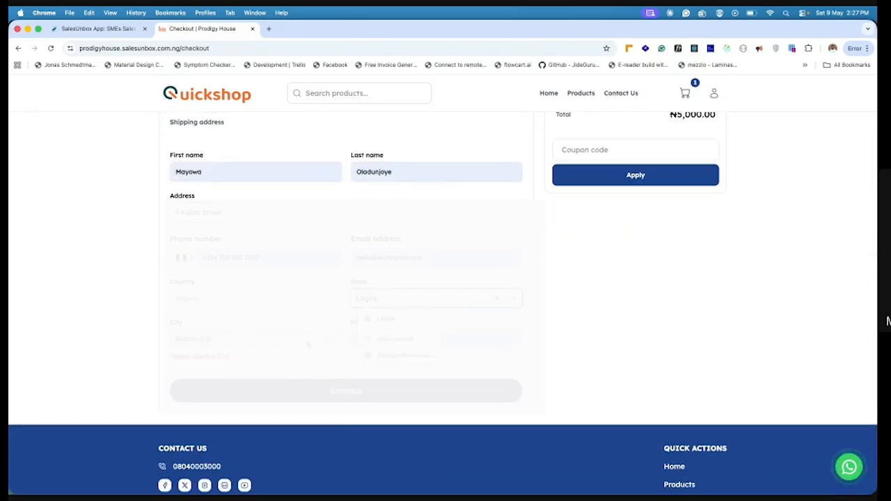
{"action": "left_click", "coordinate": [307, 344]}
{"action": "left_click", "coordinate": [304, 379]}
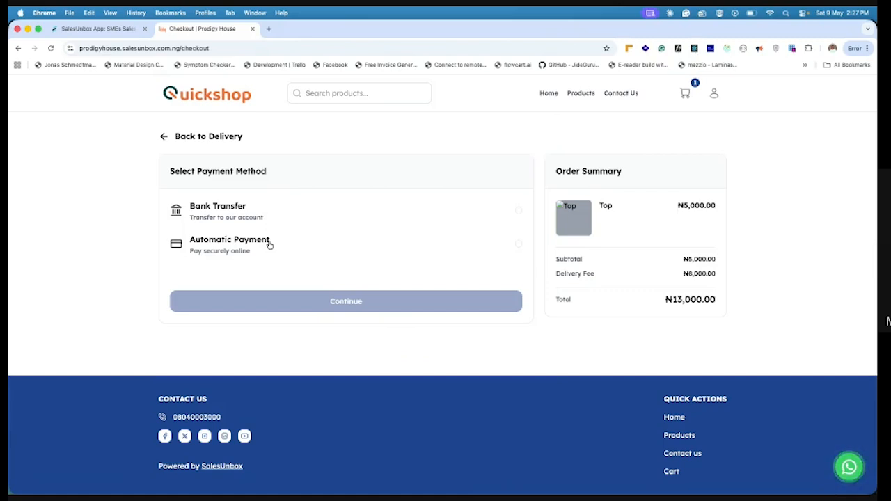
Choose Bank Transfer as the payment method and declare the transfer as made
{"action": "left_click", "coordinate": [240, 209]}
{"action": "left_click", "coordinate": [337, 303]}
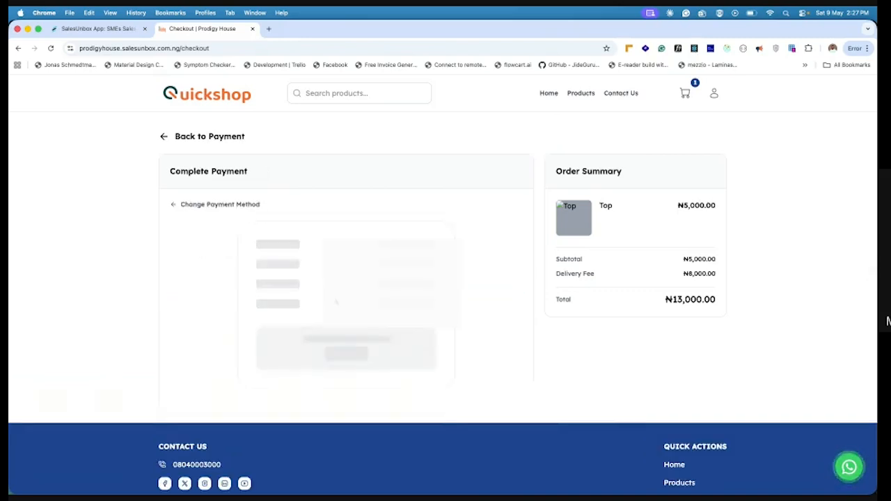
{"action": "left_click", "coordinate": [342, 442]}
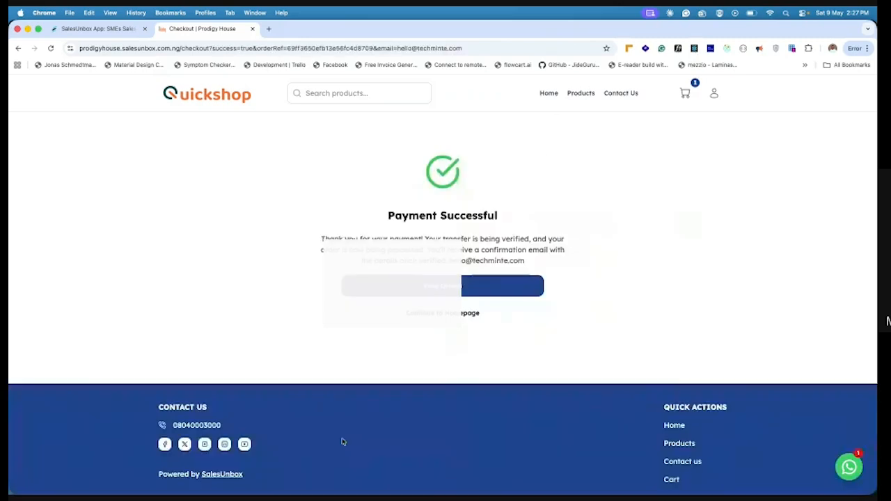
Switch to the SalesUnbox dashboard, open the newest order for the Top product and mark it as shipped
{"action": "left_click", "coordinate": [105, 29]}
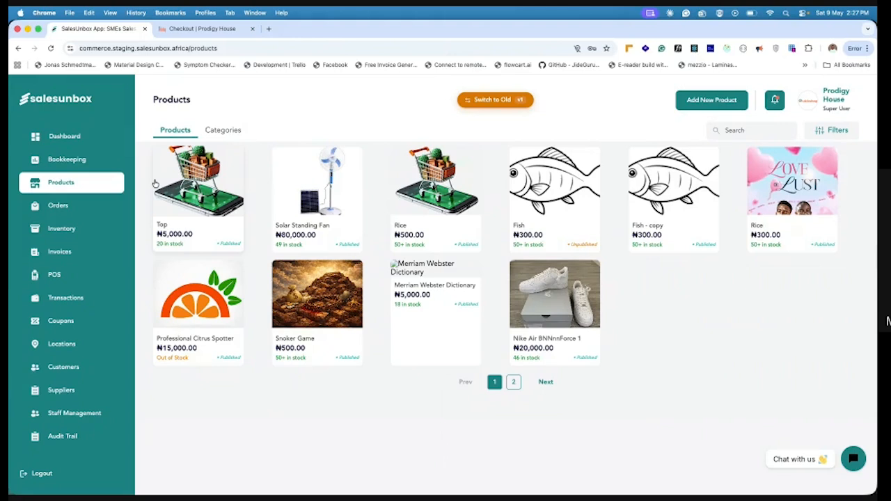
{"action": "left_click", "coordinate": [61, 205]}
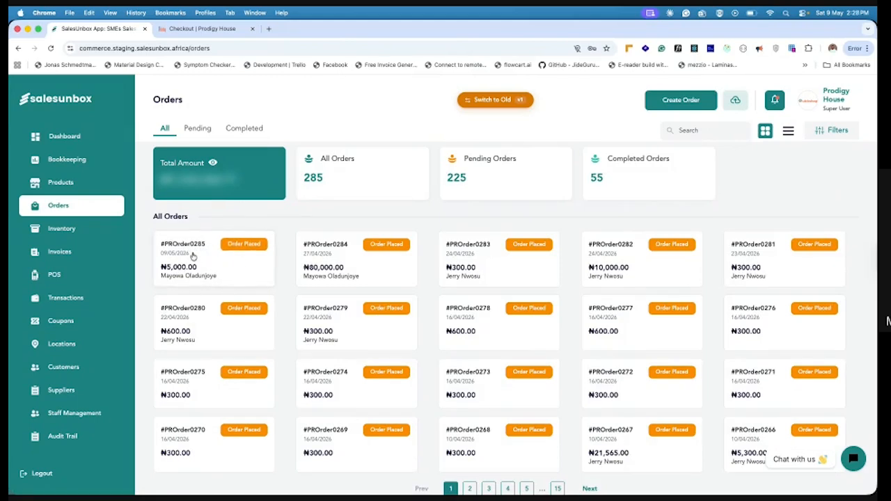
{"action": "left_click", "coordinate": [213, 255]}
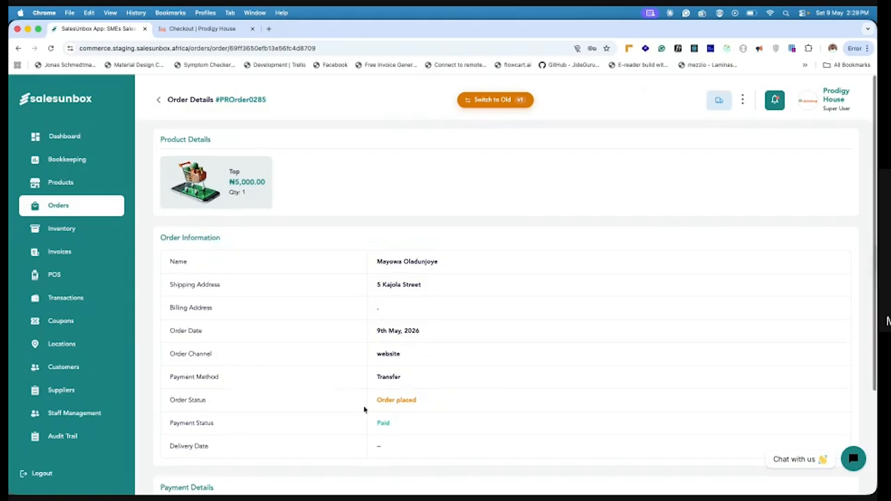
{"action": "scroll", "coordinate": [363, 410], "scroll_direction": "down", "scroll_amount": 3}
{"action": "scroll", "coordinate": [363, 409], "scroll_direction": "up", "scroll_amount": 3}
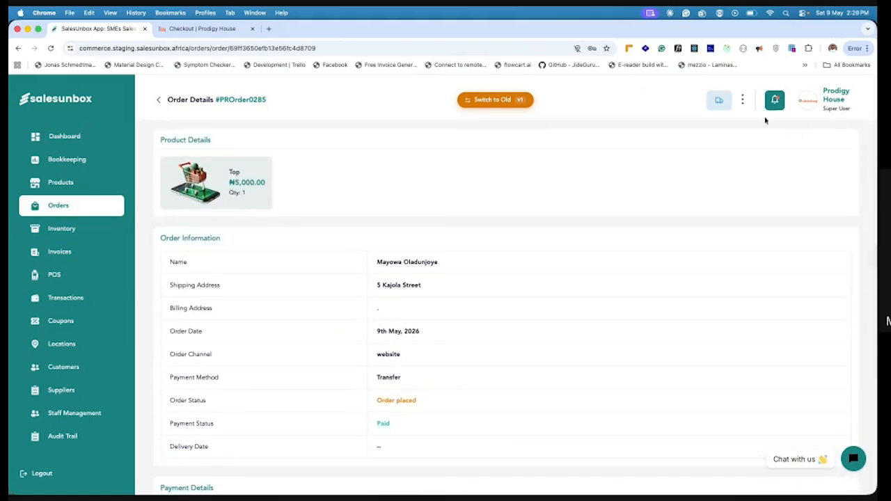
{"action": "left_click", "coordinate": [704, 102]}
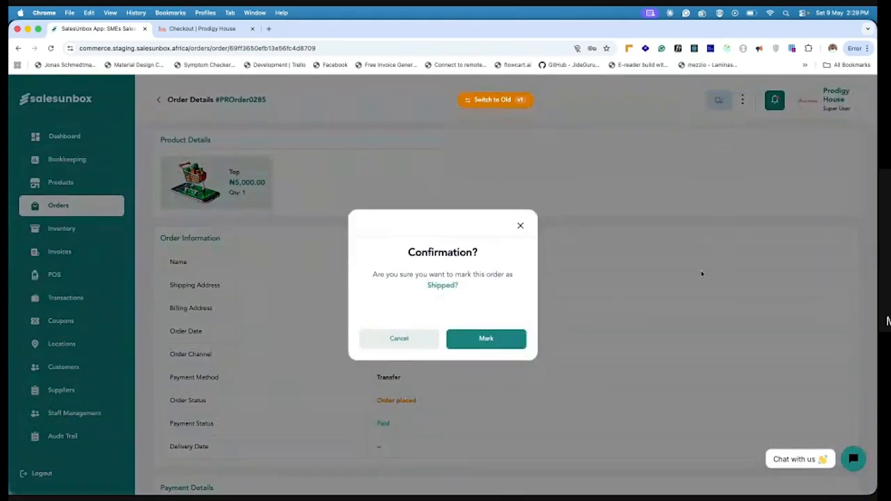
{"action": "left_click", "coordinate": [501, 339]}
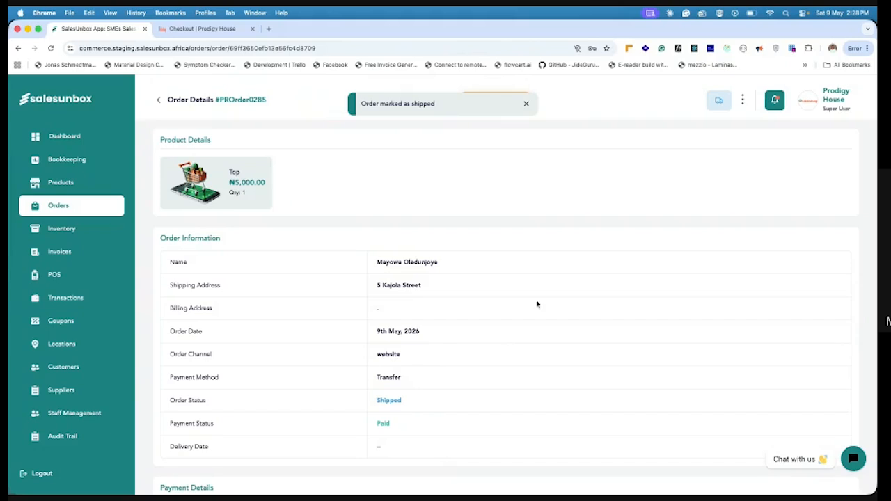
Switch to the storefront and check the status history of the Top order in the customer's account
{"action": "left_click", "coordinate": [218, 29]}
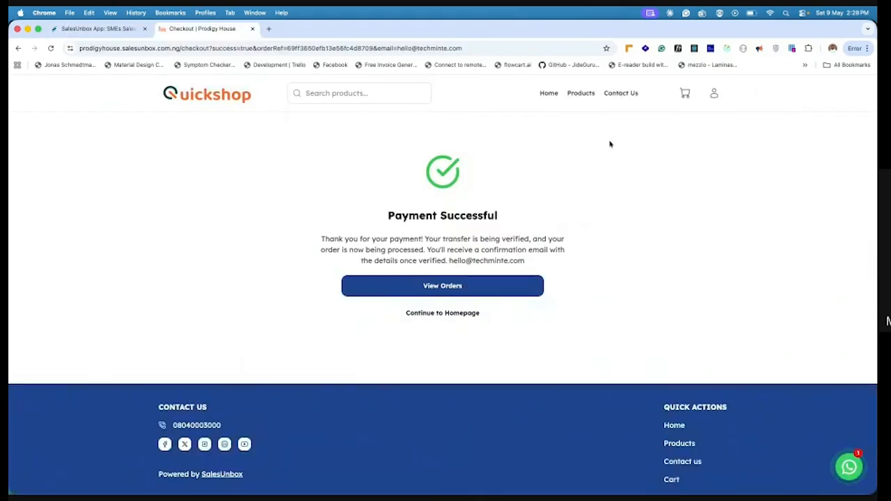
{"action": "left_click", "coordinate": [685, 93]}
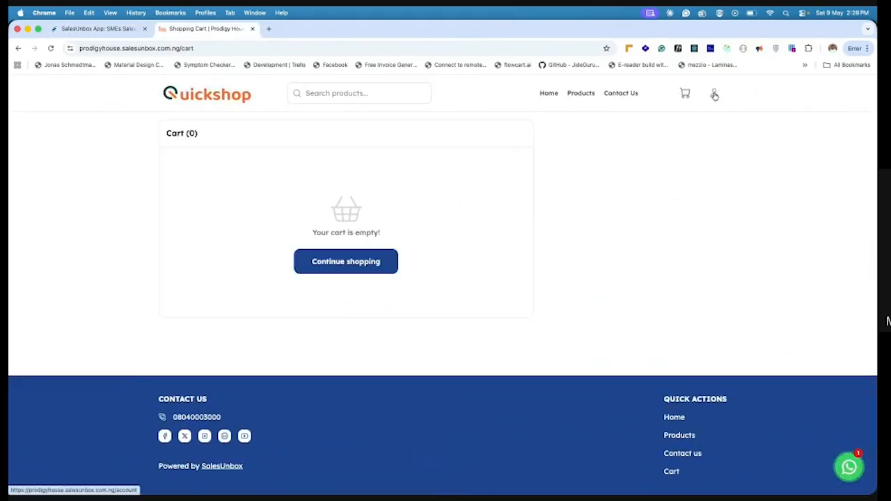
{"action": "left_click", "coordinate": [714, 94]}
{"action": "left_click", "coordinate": [224, 164]}
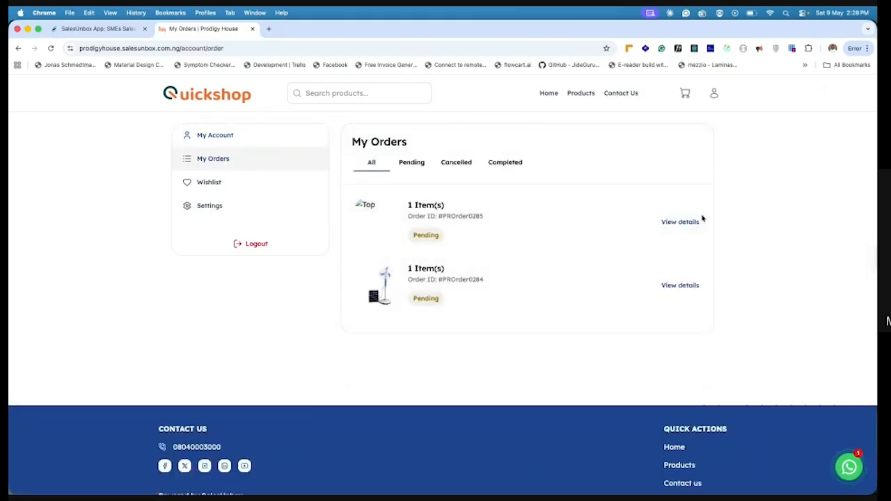
{"action": "left_click", "coordinate": [691, 223]}
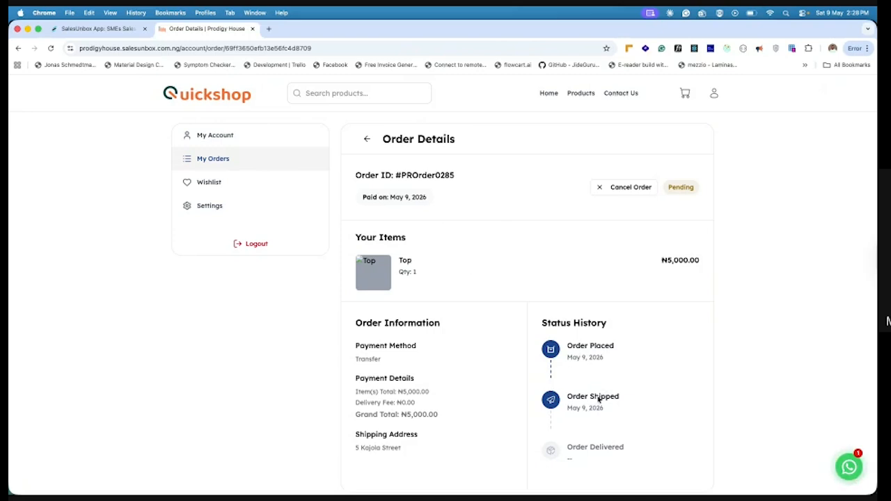
Switch to the SalesUnbox dashboard and mark the shipped Top order as delivered
{"action": "left_click", "coordinate": [120, 28]}
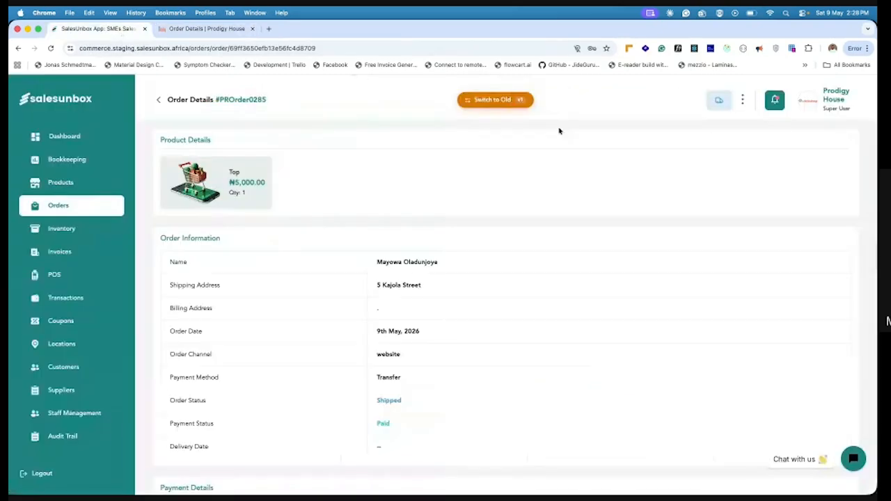
{"action": "left_click", "coordinate": [718, 106]}
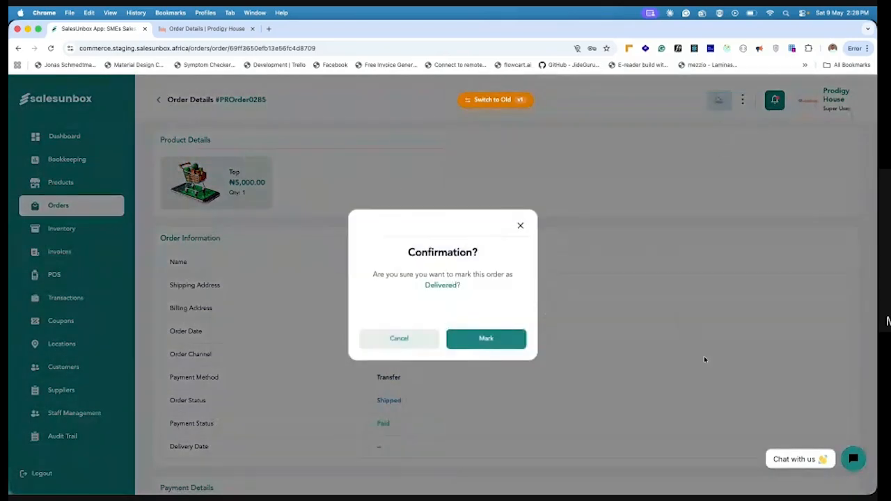
{"action": "left_click", "coordinate": [505, 339]}
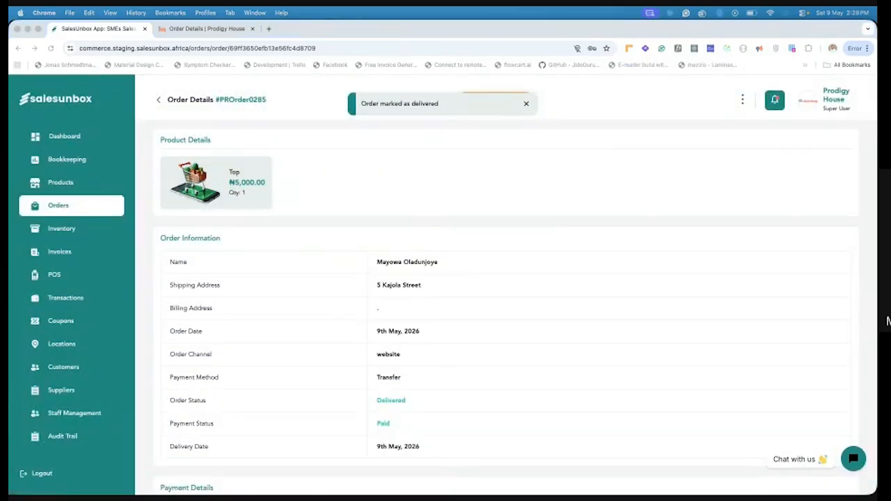
{"action": "scroll", "coordinate": [500, 352], "scroll_direction": "down", "scroll_amount": 3}
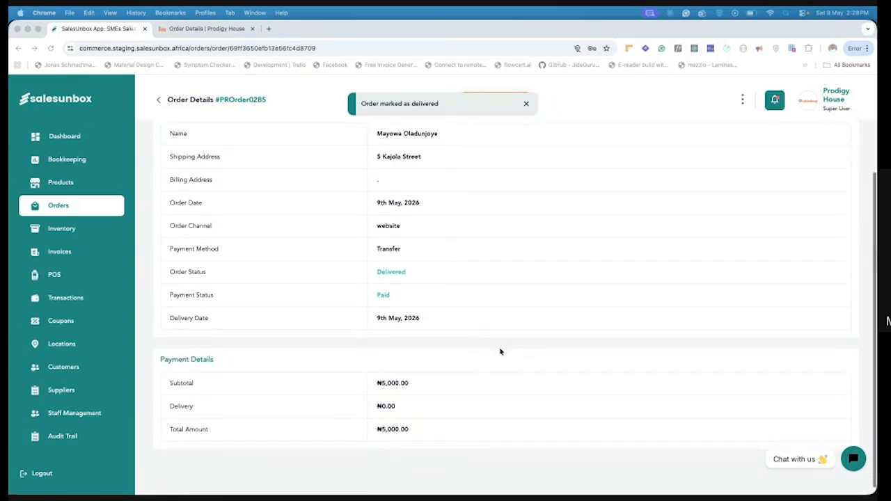
Switch to the storefront, reload the Top order's details and check its updated status history
{"action": "left_click", "coordinate": [206, 29]}
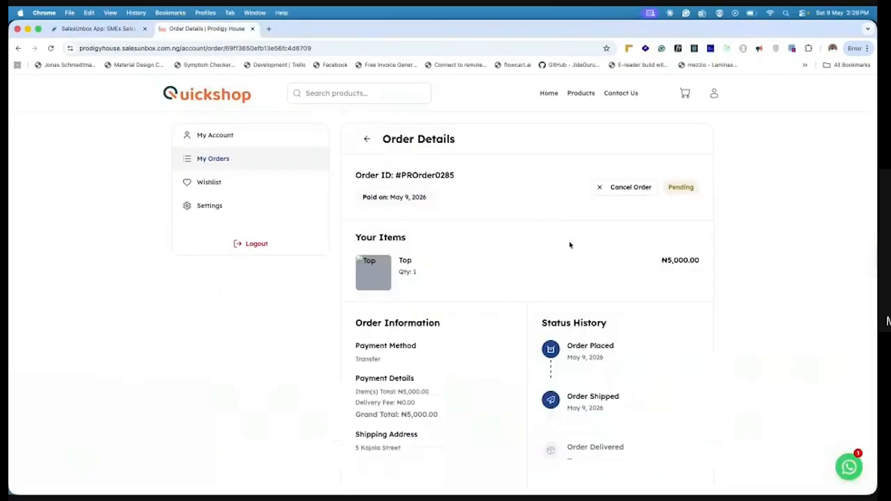
{"action": "left_click", "coordinate": [50, 48]}
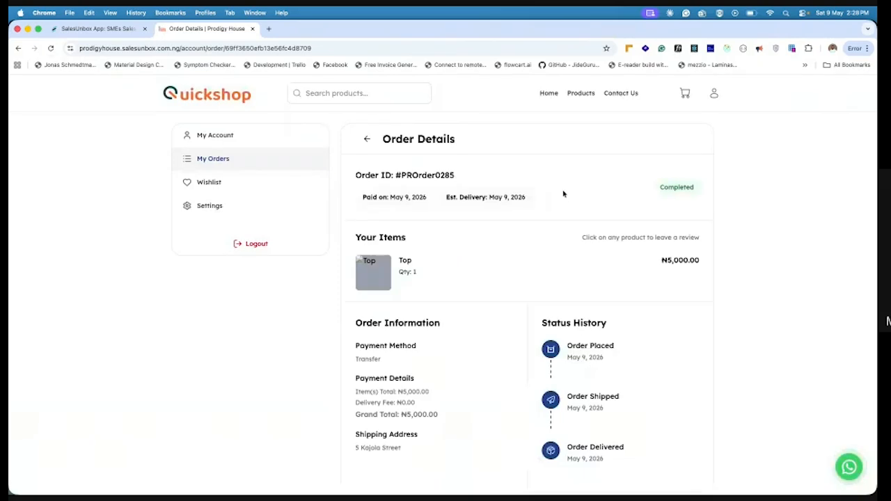
{"action": "scroll", "coordinate": [565, 367], "scroll_direction": "down", "scroll_amount": 3}
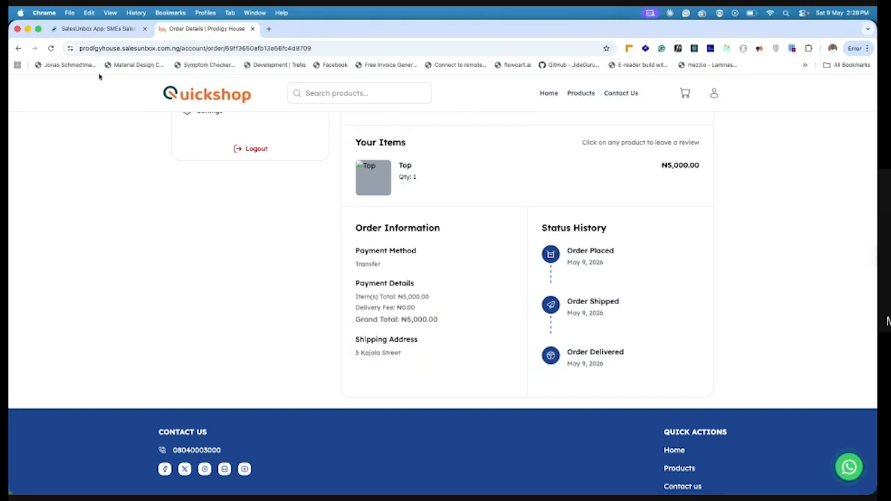
Return to the dashboard's orders, show them in list view with the total amount revealed, and view the available filters
{"action": "left_click", "coordinate": [94, 29]}
{"action": "scroll", "coordinate": [446, 147], "scroll_direction": "up", "scroll_amount": 4}
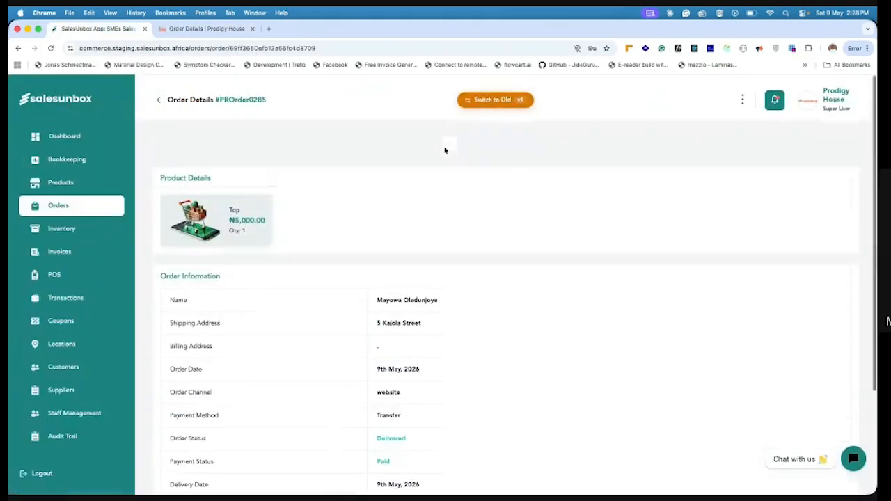
{"action": "left_click", "coordinate": [161, 101]}
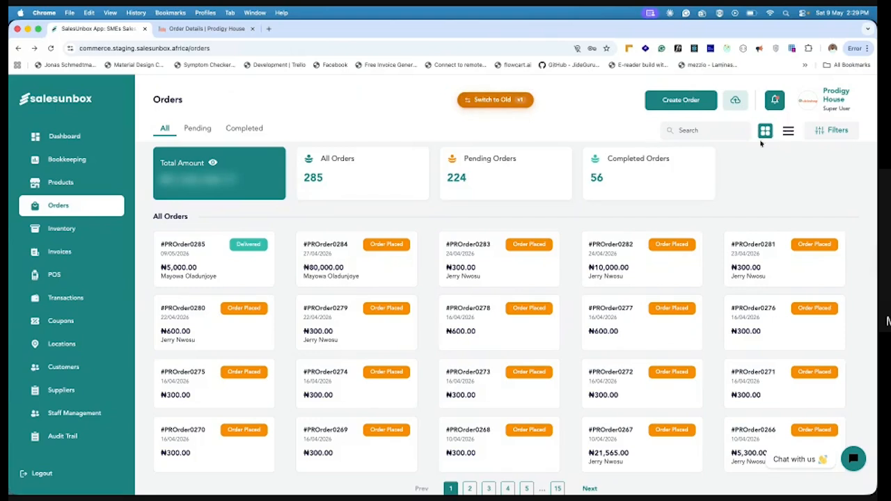
{"action": "left_click", "coordinate": [789, 130]}
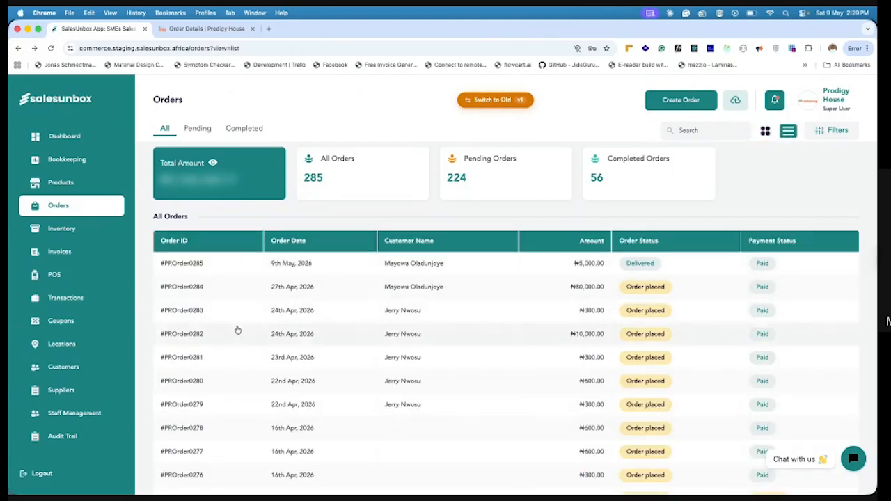
{"action": "left_click", "coordinate": [213, 163]}
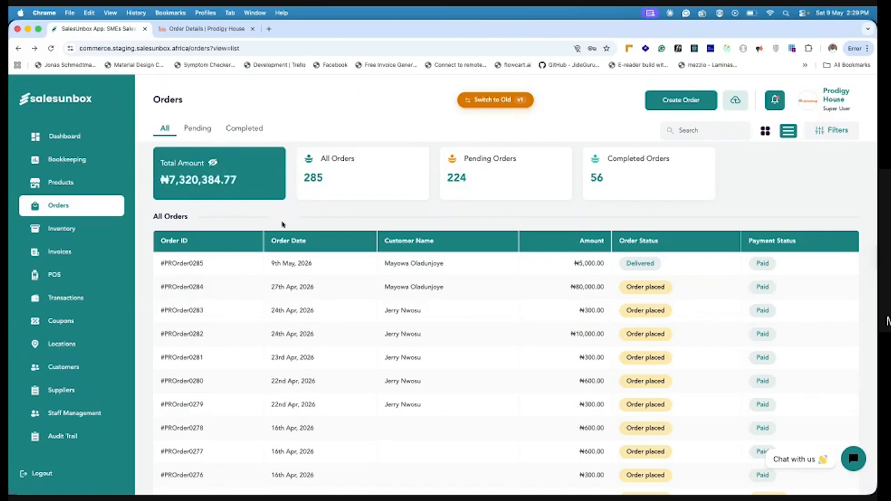
{"action": "left_click", "coordinate": [839, 132]}
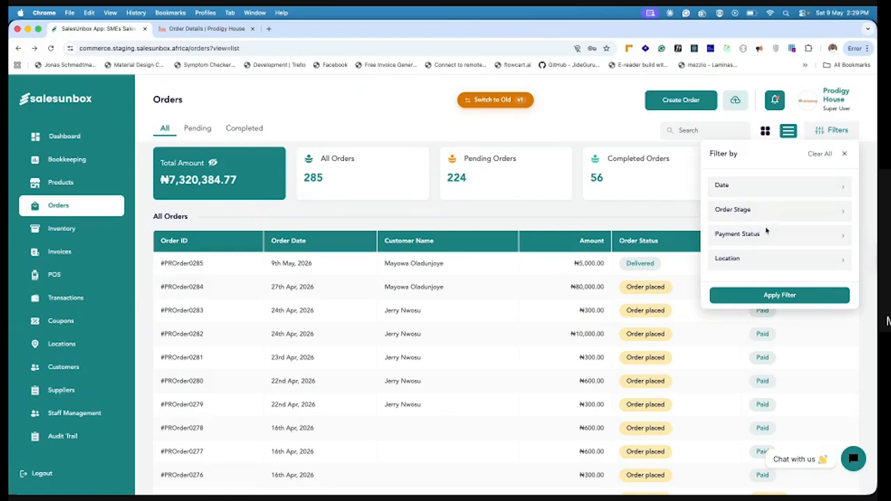
Examine the shipping, order and item fields of the manual order creation form, and return to the orders
{"action": "left_click", "coordinate": [660, 102]}
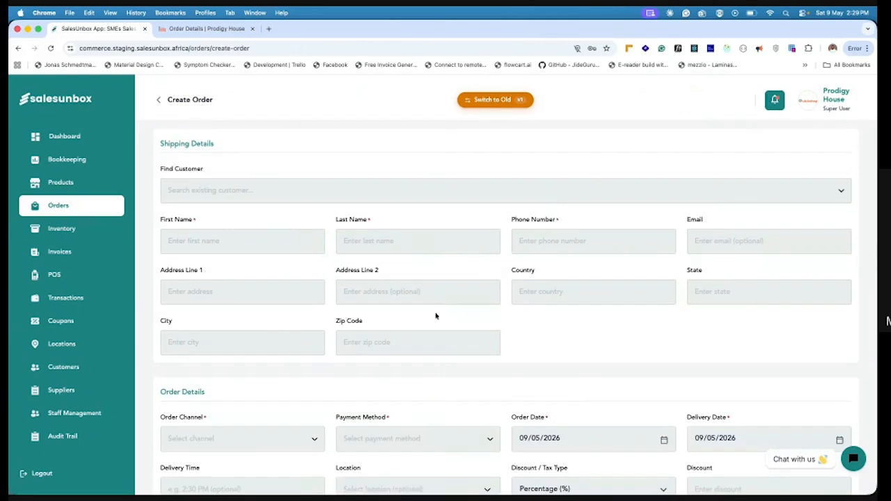
{"action": "scroll", "coordinate": [430, 317], "scroll_direction": "down", "scroll_amount": 1}
{"action": "scroll", "coordinate": [427, 320], "scroll_direction": "down", "scroll_amount": 3}
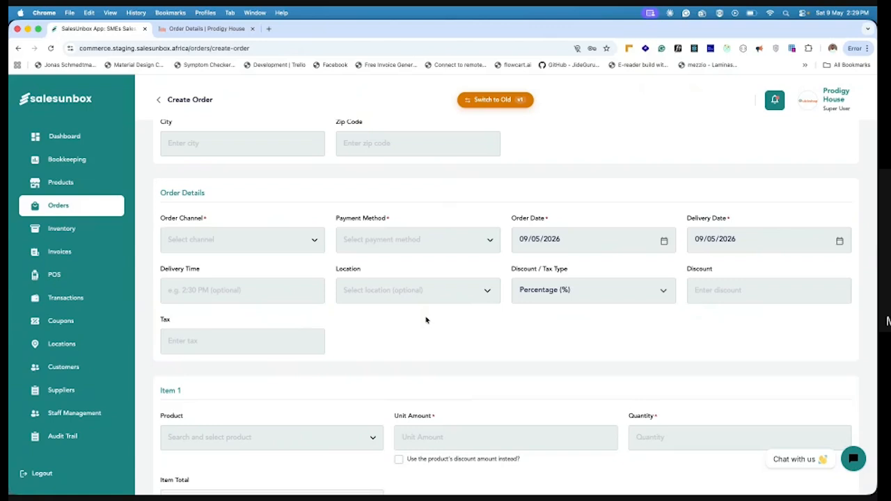
{"action": "scroll", "coordinate": [506, 408], "scroll_direction": "up", "scroll_amount": 3}
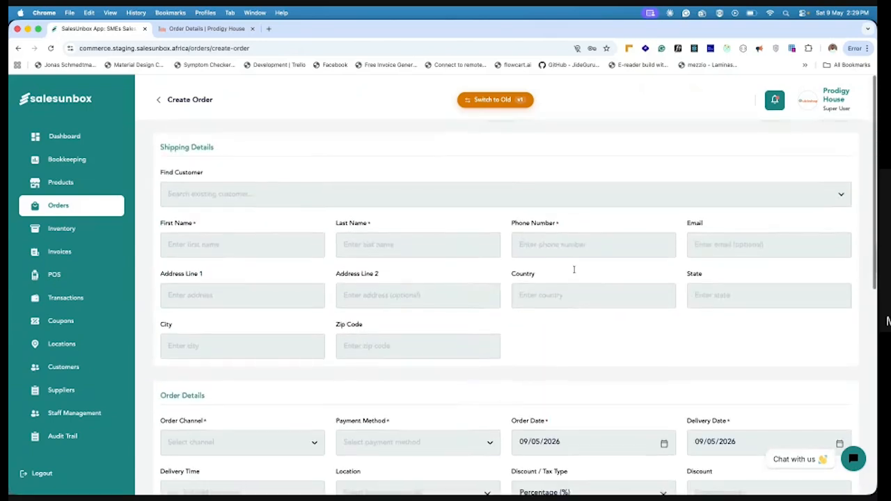
{"action": "left_click", "coordinate": [158, 99]}
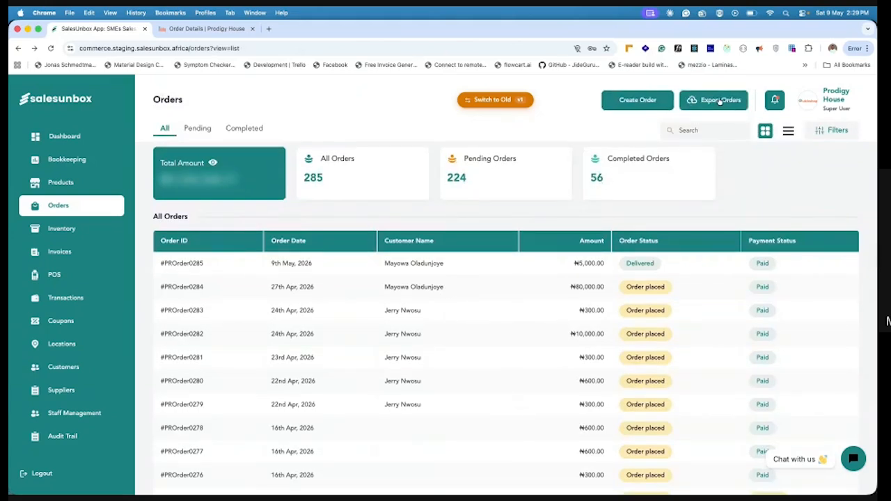
Reveal the total sales in Bookkeeping and record a ₦5,000 sale of type Unit with the description Cap
{"action": "left_click", "coordinate": [77, 163]}
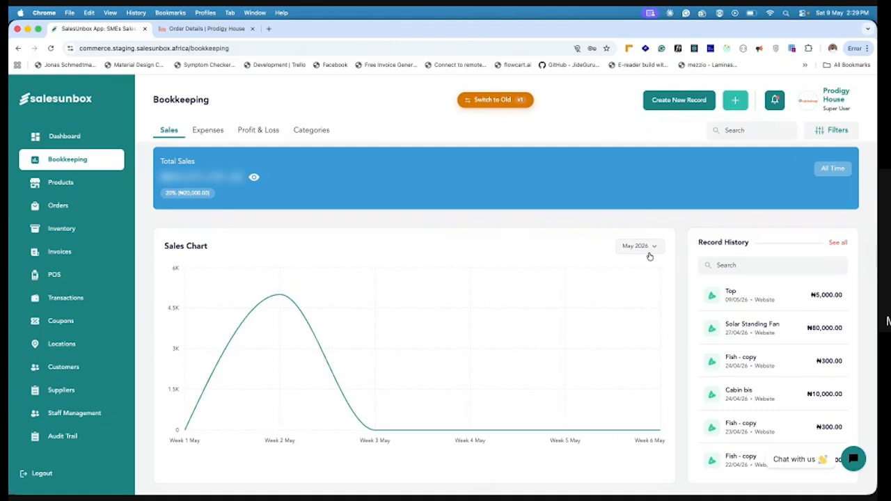
{"action": "left_click", "coordinate": [254, 179]}
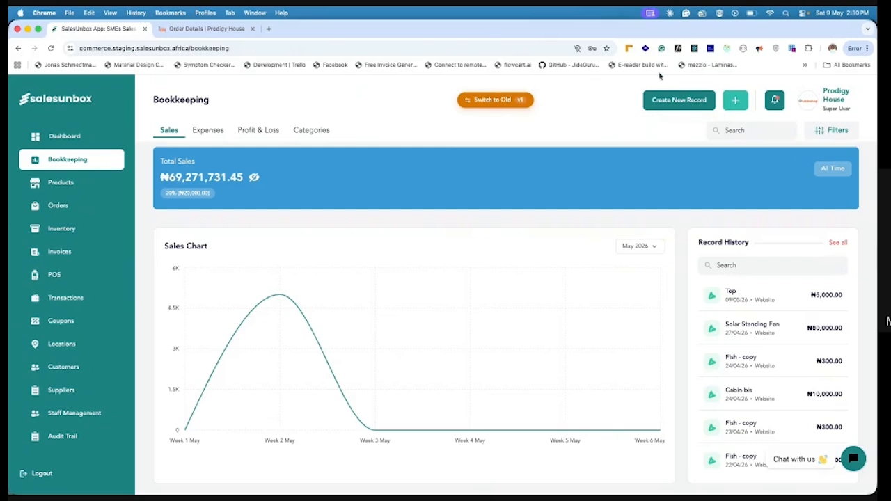
{"action": "left_click", "coordinate": [664, 104]}
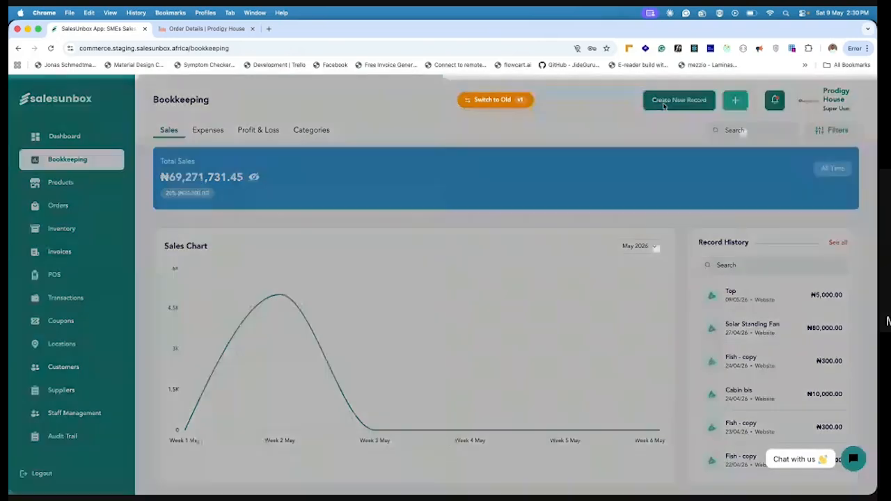
{"action": "left_click", "coordinate": [387, 264]}
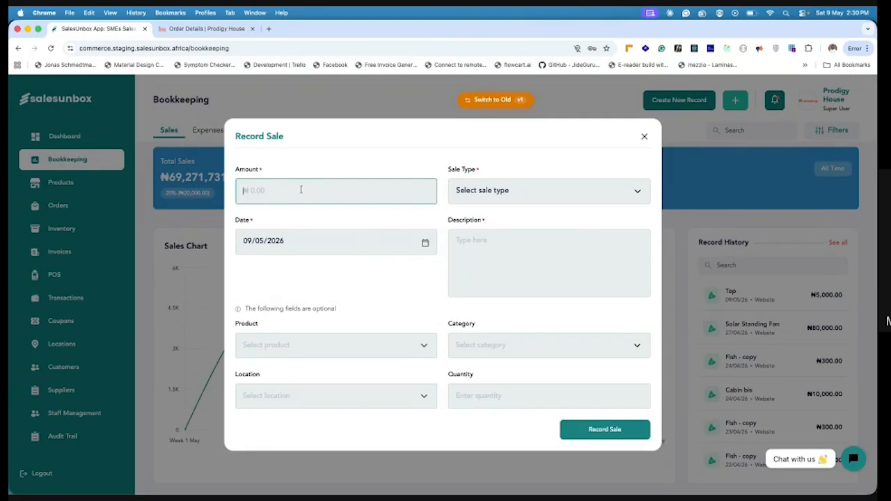
{"action": "type", "text": "5,000"}
{"action": "left_click", "coordinate": [522, 198]}
{"action": "left_click", "coordinate": [492, 195]}
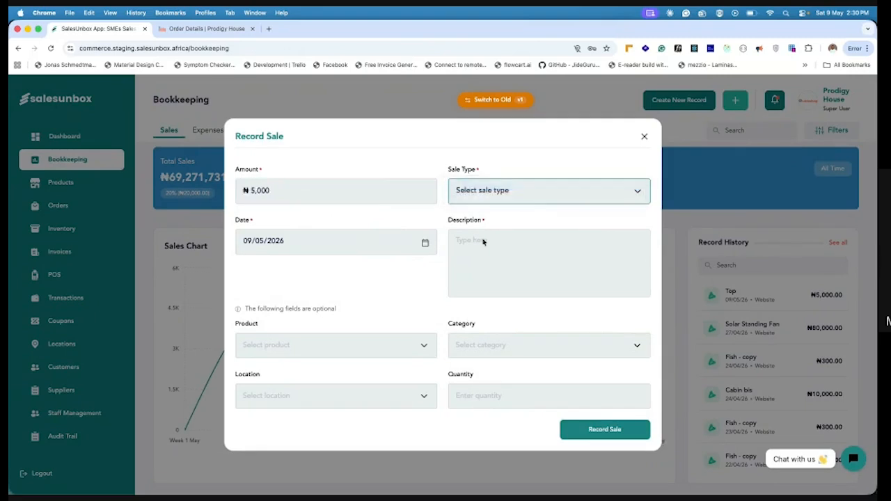
{"action": "left_click", "coordinate": [480, 256]}
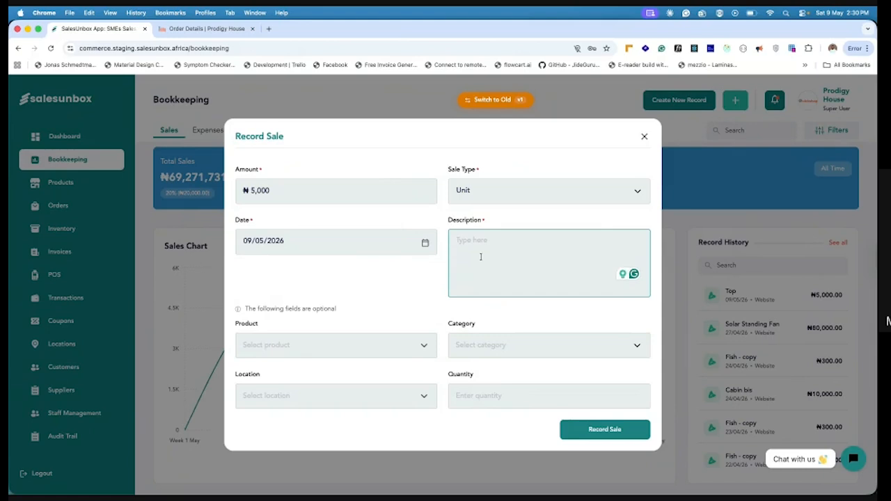
{"action": "type", "text": "Cap"}
{"action": "left_click", "coordinate": [594, 431]}
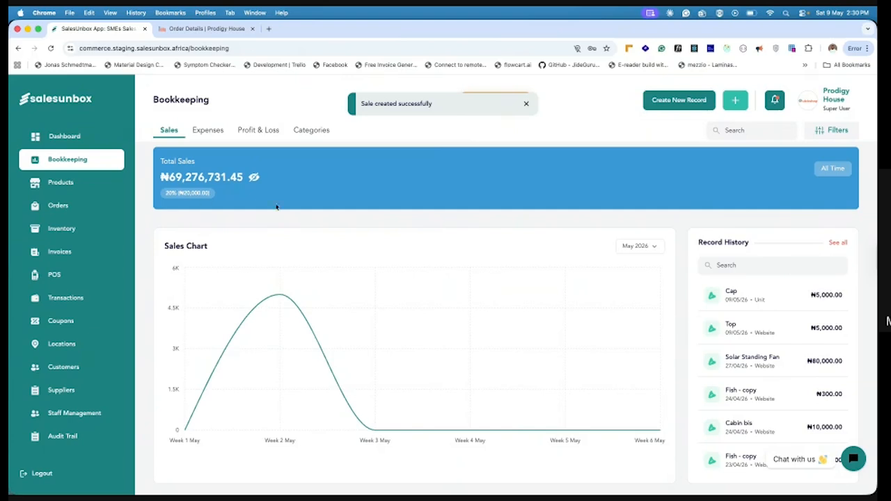
Open the full sales history, reveal its total and filter the records from 1 to 31 May 2026
{"action": "left_click", "coordinate": [838, 242]}
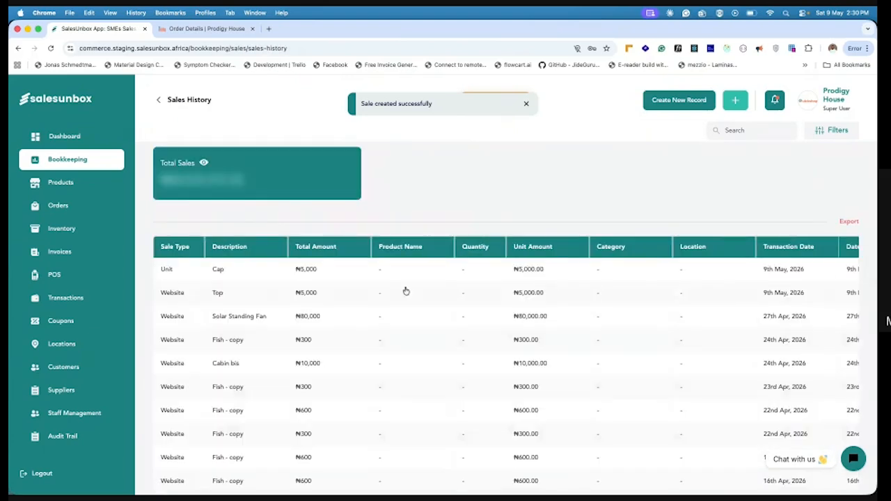
{"action": "left_click", "coordinate": [202, 163]}
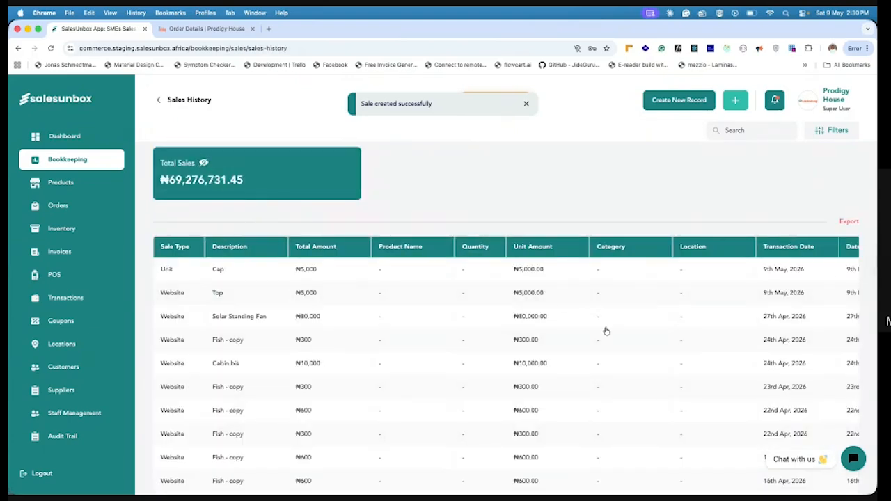
{"action": "left_click", "coordinate": [840, 132]}
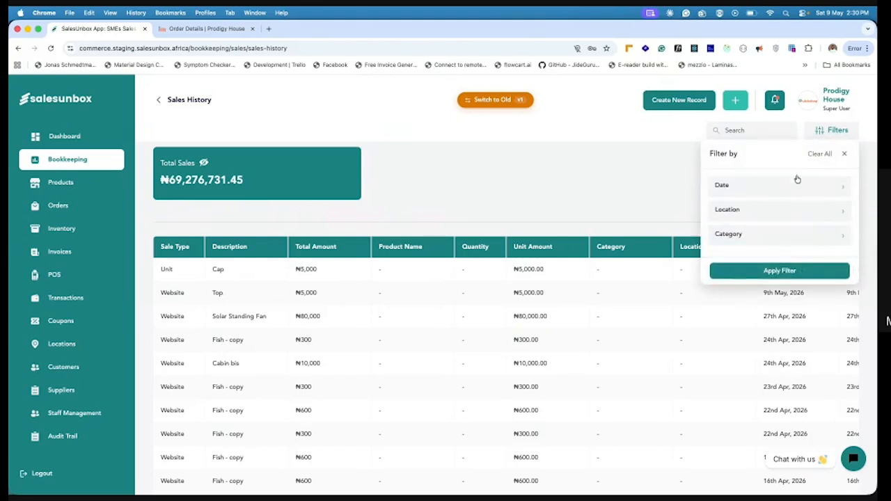
{"action": "left_click", "coordinate": [796, 181]}
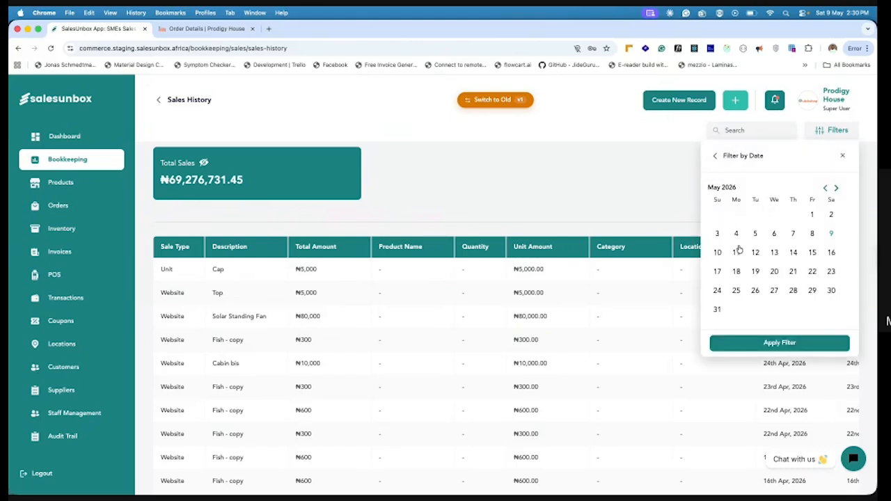
{"action": "left_click", "coordinate": [813, 216]}
{"action": "left_click", "coordinate": [718, 311]}
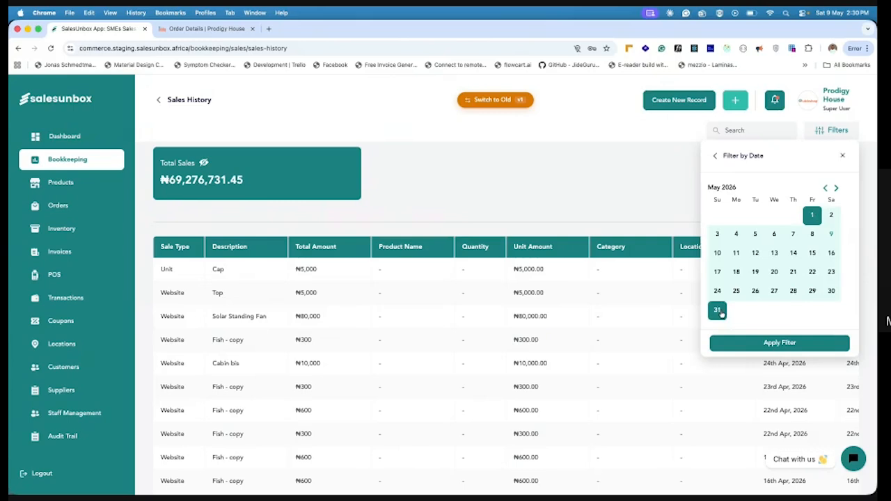
{"action": "left_click", "coordinate": [768, 344]}
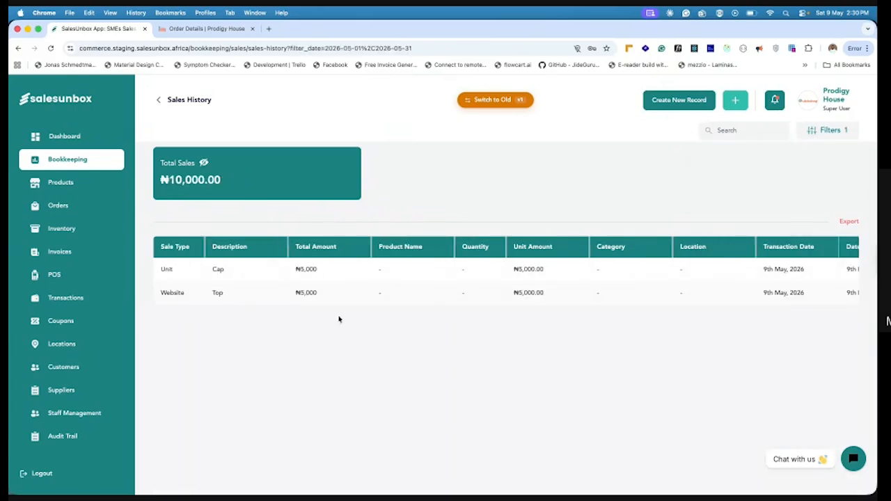
Go back to Bookkeeping, view the expenses overview and look at the new expense record form without saving one
{"action": "left_click", "coordinate": [158, 103]}
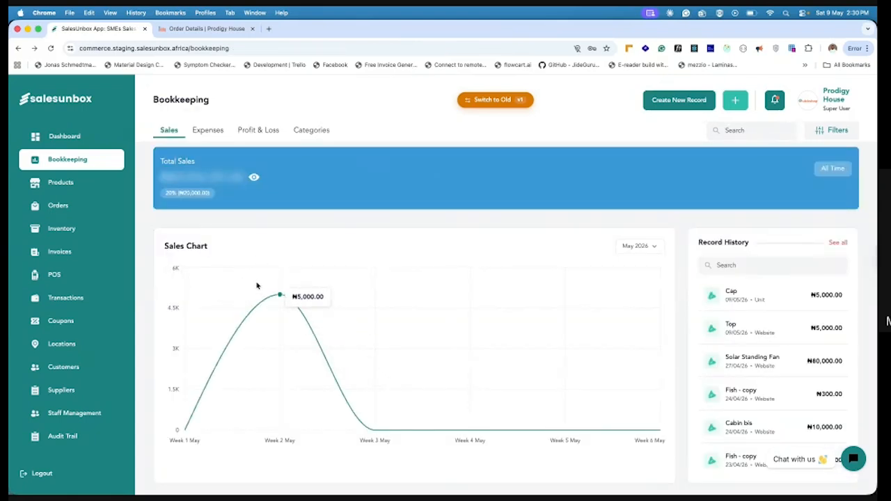
{"action": "left_click", "coordinate": [208, 131]}
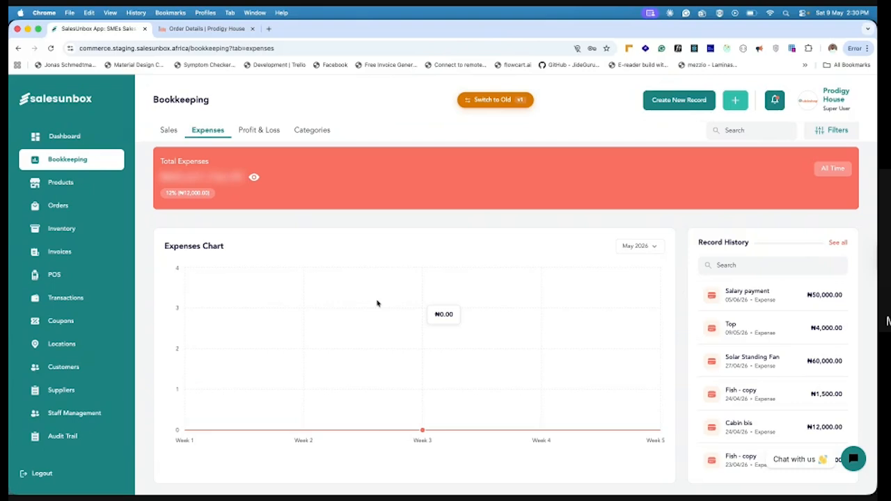
{"action": "left_click", "coordinate": [679, 99]}
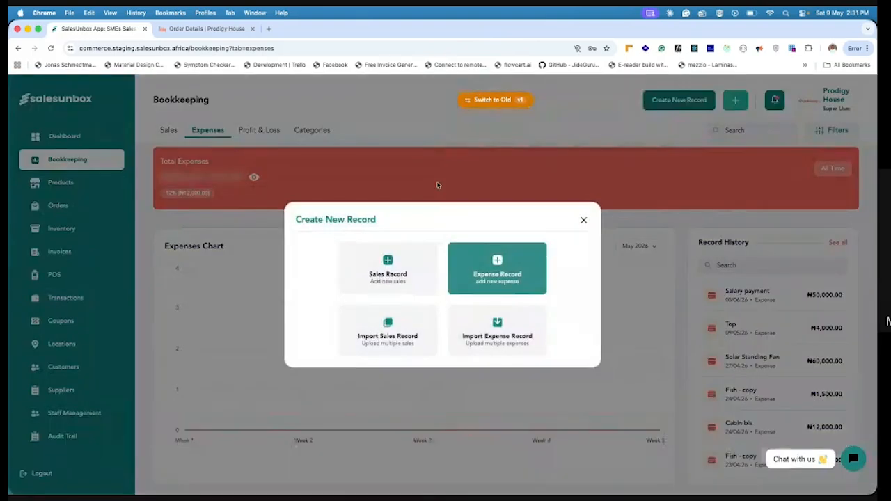
{"action": "left_click", "coordinate": [498, 268]}
{"action": "left_click", "coordinate": [264, 105]}
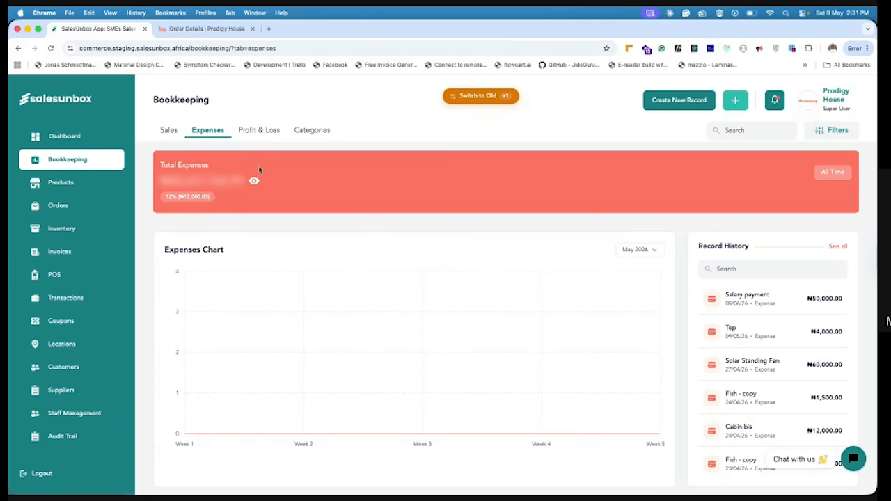
Reveal the total expenses and open the profit and loss overview
{"action": "left_click", "coordinate": [254, 181]}
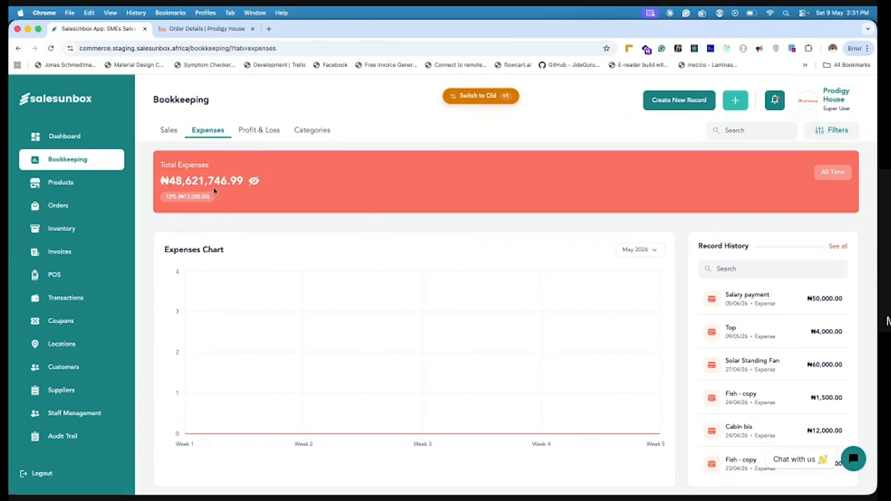
{"action": "left_click", "coordinate": [259, 131]}
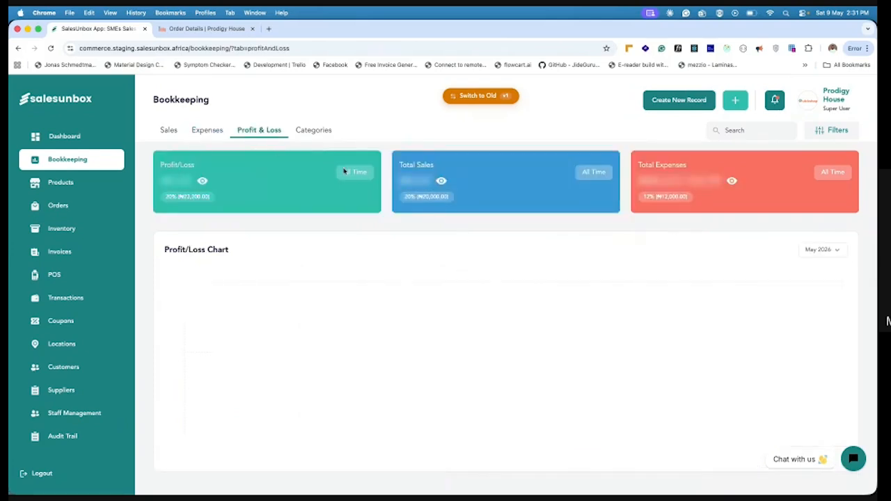
Reveal the profit/loss, total sales and total expenses amounts in the profit and loss overview
{"action": "left_click", "coordinate": [254, 181]}
{"action": "left_click", "coordinate": [492, 181]}
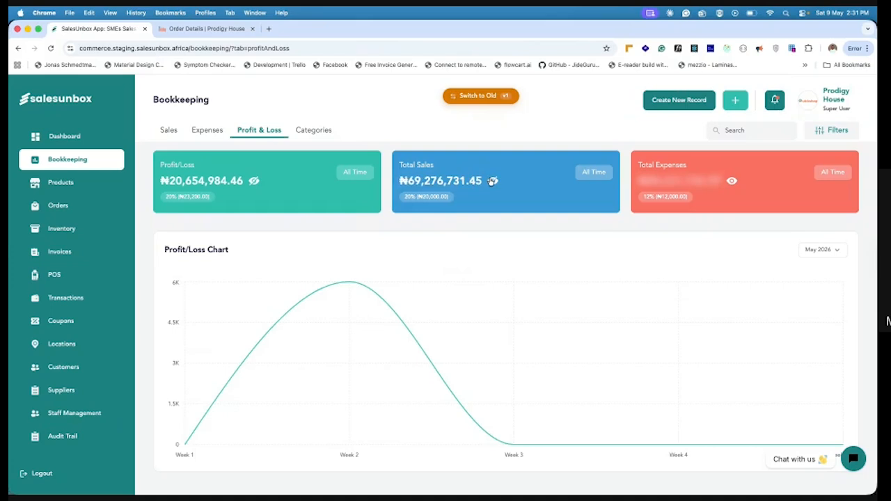
{"action": "left_click", "coordinate": [732, 182]}
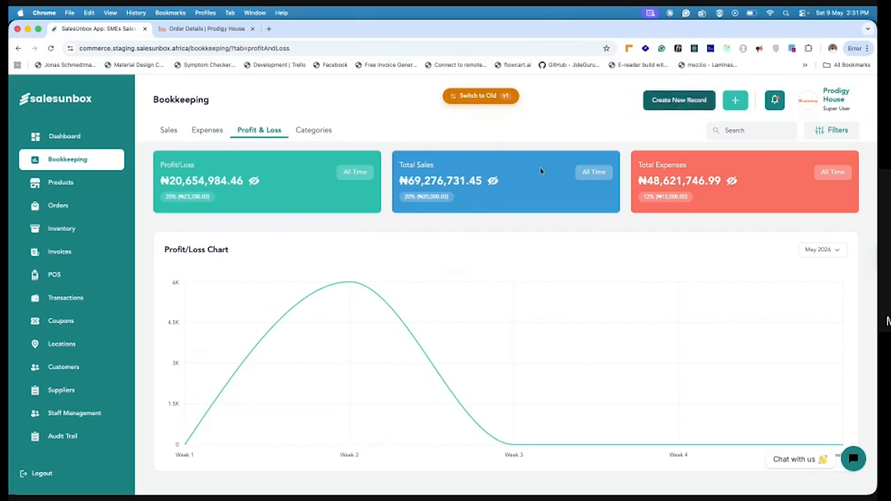
Go back to the expenses overview and view the options for creating a new record, without creating one
{"action": "left_click", "coordinate": [213, 131]}
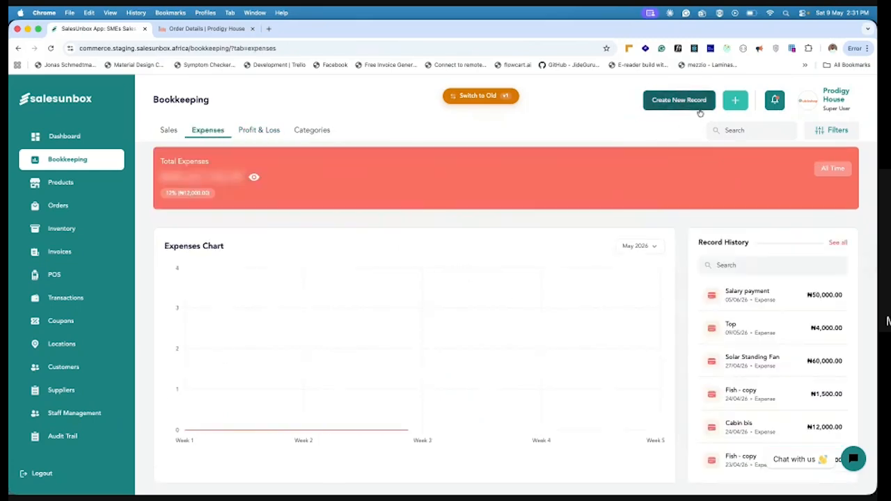
{"action": "left_click", "coordinate": [694, 104]}
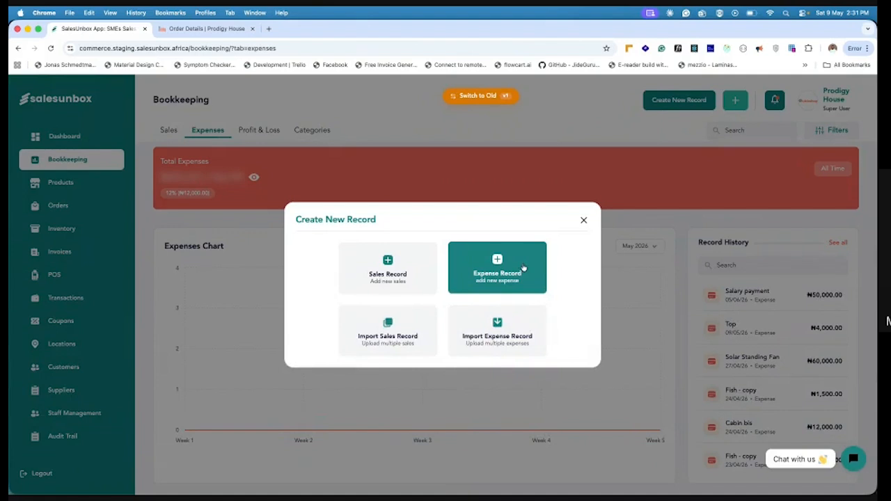
{"action": "left_click", "coordinate": [50, 48]}
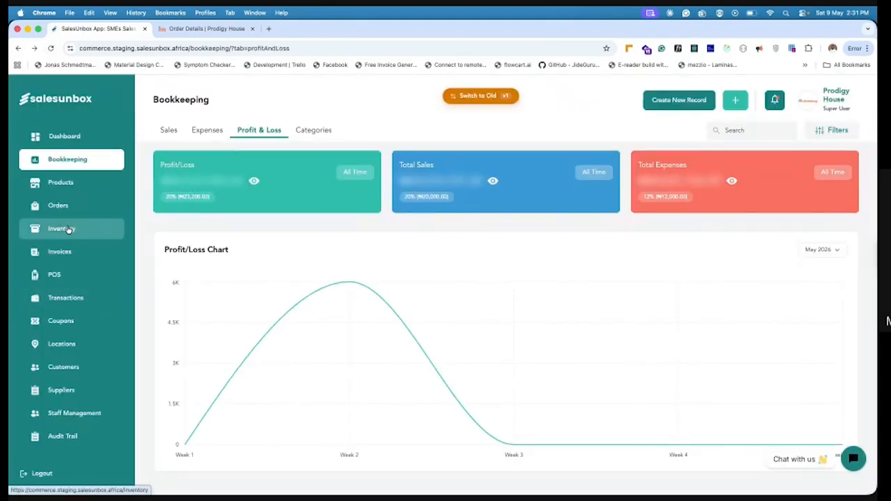
Look through the form for creating inventory without saving, and reveal the total inventory cost on the inventory list
{"action": "left_click", "coordinate": [68, 230]}
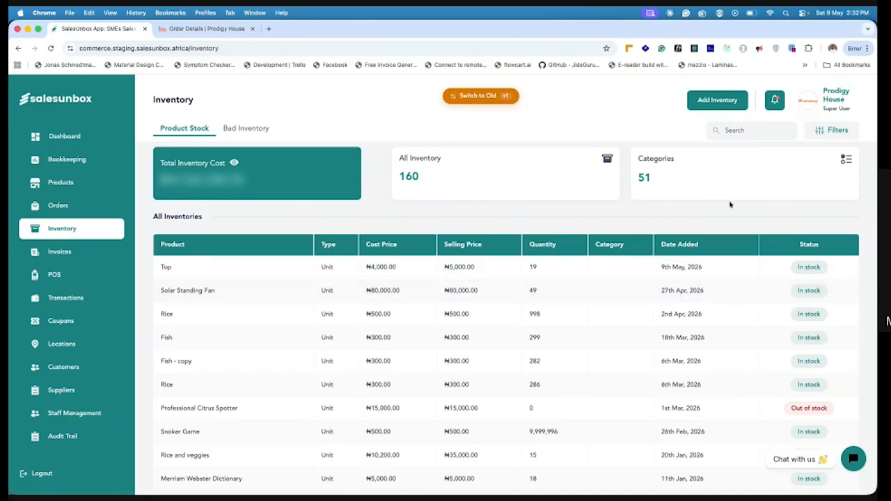
{"action": "left_click", "coordinate": [717, 100]}
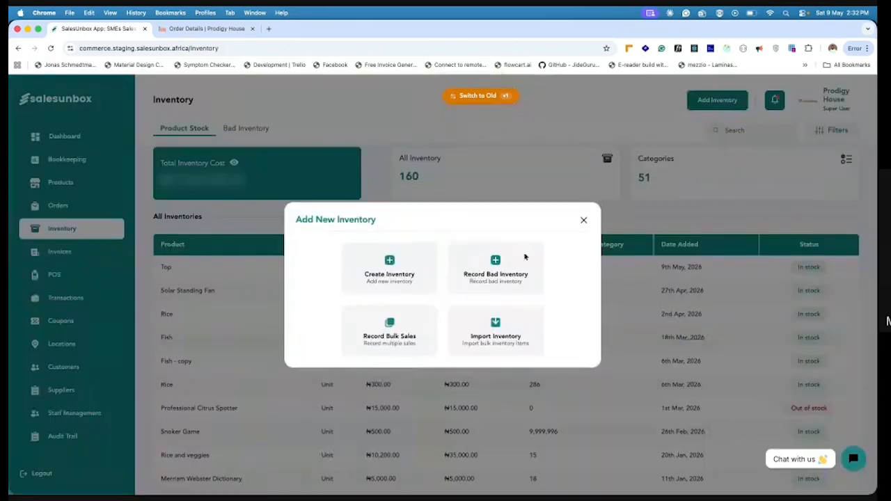
{"action": "left_click", "coordinate": [399, 270]}
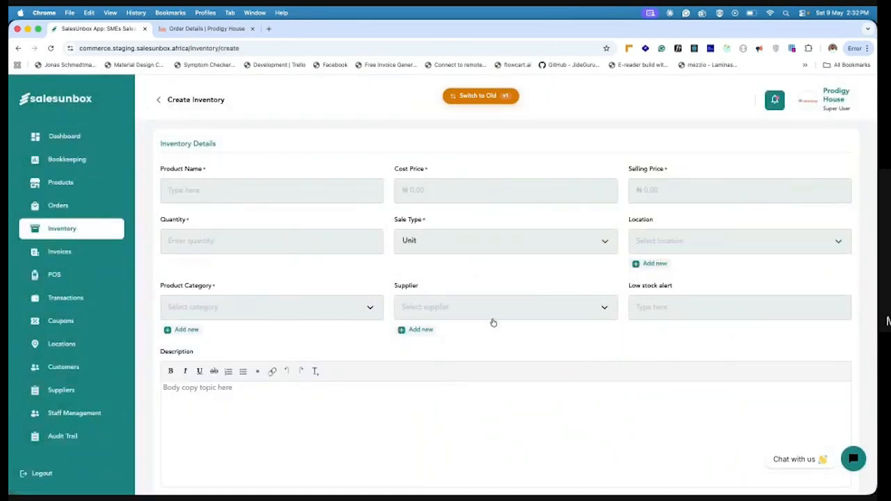
{"action": "scroll", "coordinate": [285, 291], "scroll_direction": "down", "scroll_amount": 3}
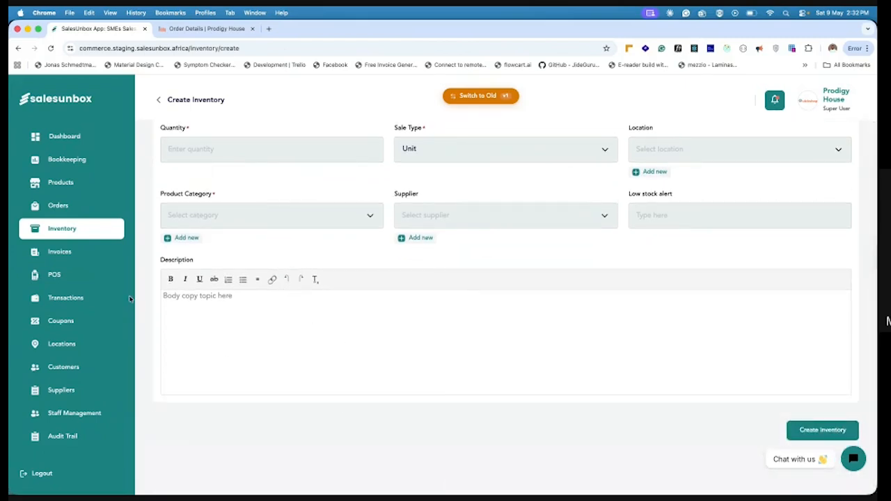
{"action": "left_click", "coordinate": [82, 230]}
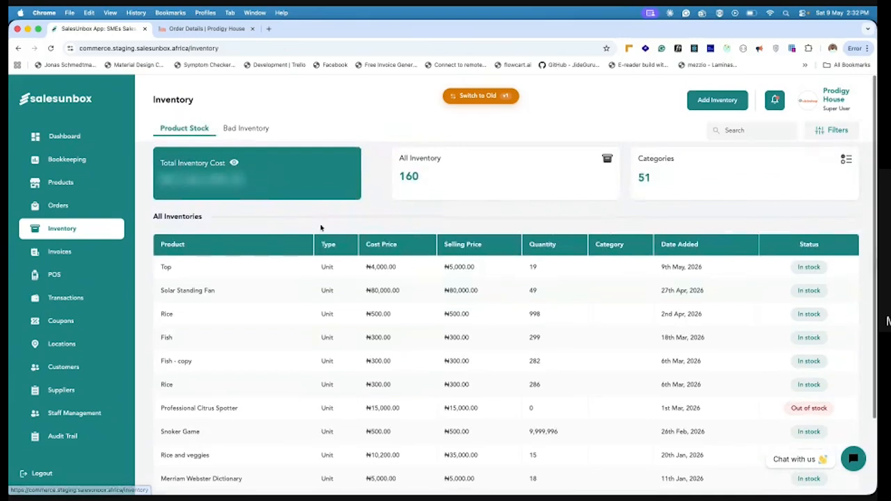
{"action": "left_click", "coordinate": [234, 163]}
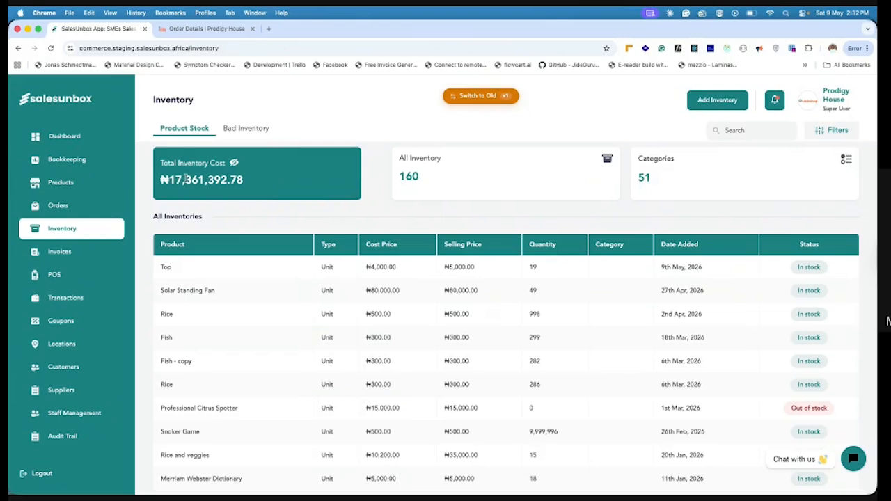
Open the invoices list and look through the new invoice form, returning to the list without saving
{"action": "left_click", "coordinate": [67, 254]}
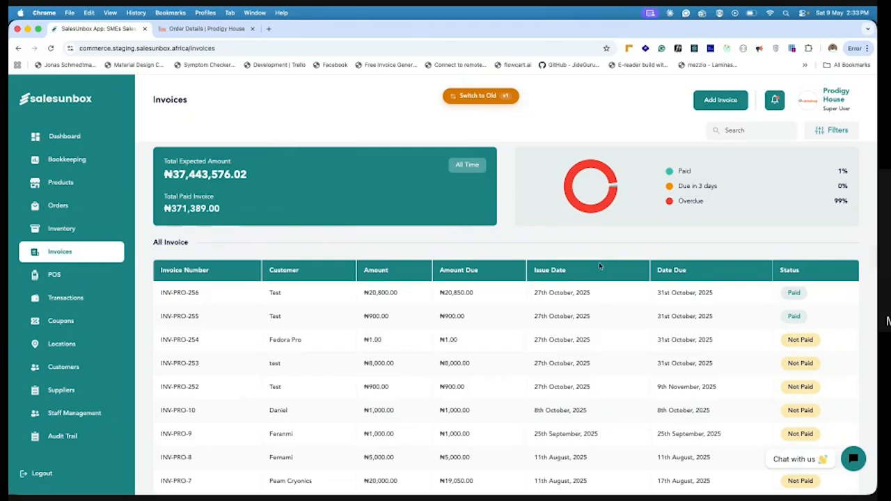
{"action": "left_click", "coordinate": [726, 104]}
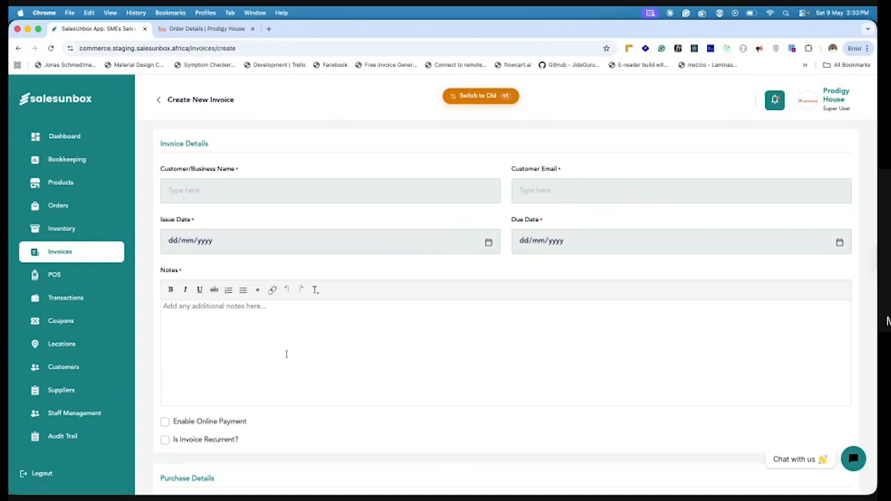
{"action": "scroll", "coordinate": [286, 354], "scroll_direction": "down", "scroll_amount": 5}
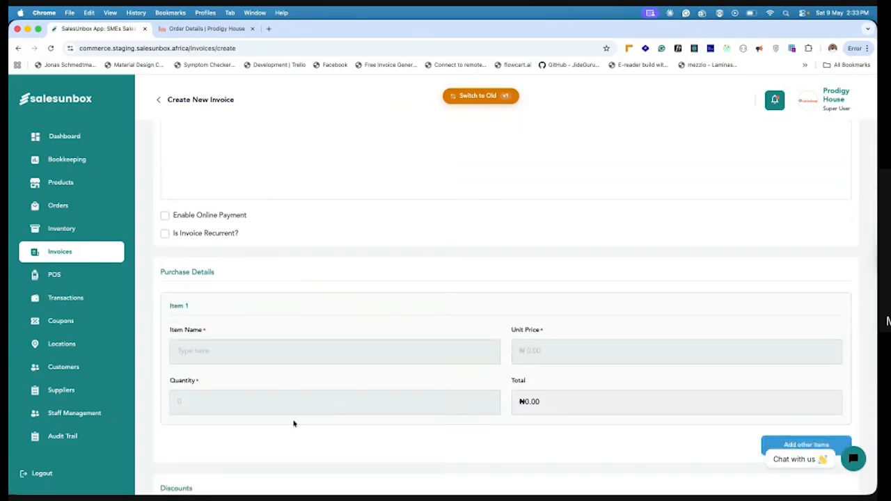
{"action": "scroll", "coordinate": [284, 418], "scroll_direction": "down", "scroll_amount": 4}
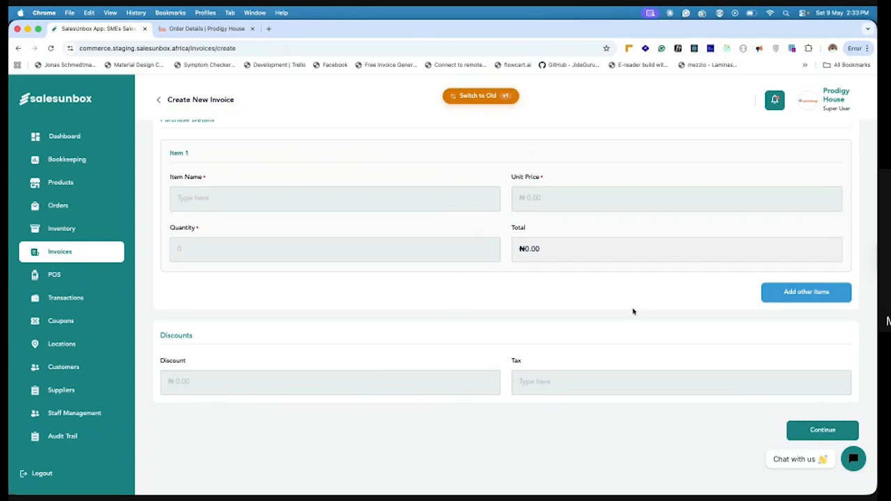
{"action": "scroll", "coordinate": [632, 310], "scroll_direction": "up", "scroll_amount": 8}
{"action": "left_click", "coordinate": [159, 99]}
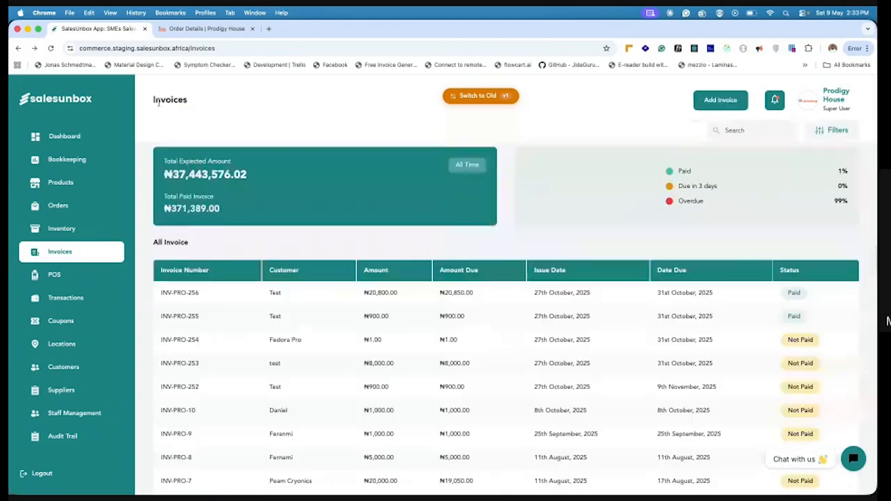
Mark the ₦8,000 invoice issued on 27th October, 2025 as paid and return to the invoices list
{"action": "left_click", "coordinate": [380, 364]}
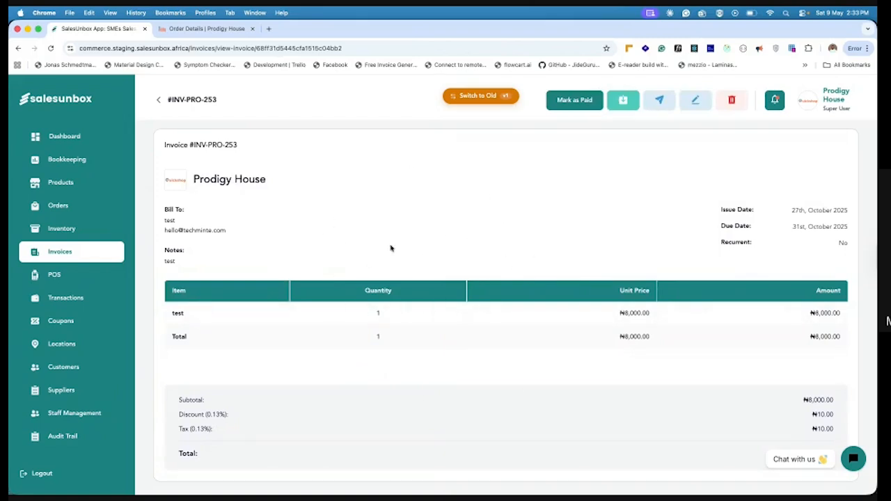
{"action": "left_click", "coordinate": [575, 103]}
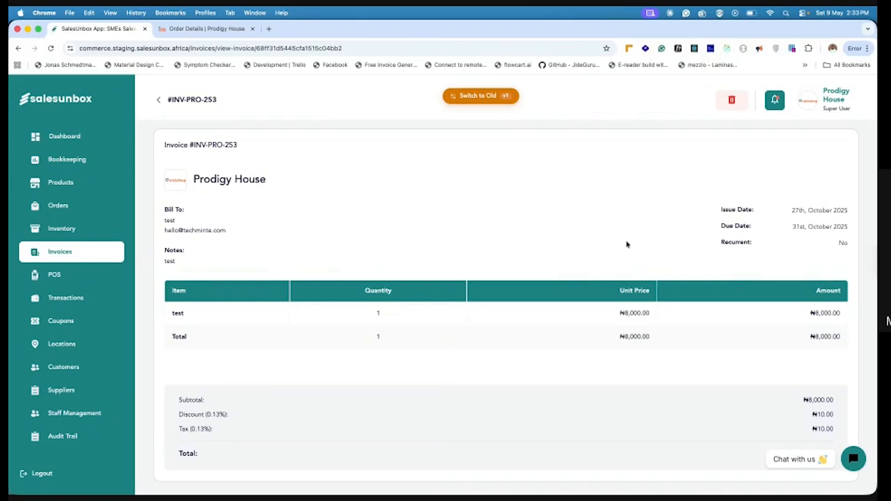
{"action": "left_click", "coordinate": [159, 100]}
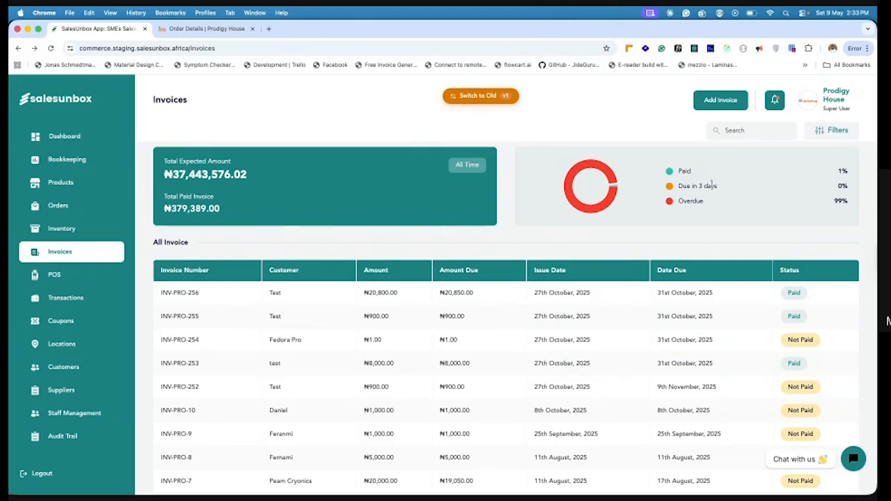
On the ₦900 invoice due 9th November, 2025, view the send-to-customer option without sending and look at its PDF copy
{"action": "scroll", "coordinate": [366, 335], "scroll_direction": "down", "scroll_amount": 3}
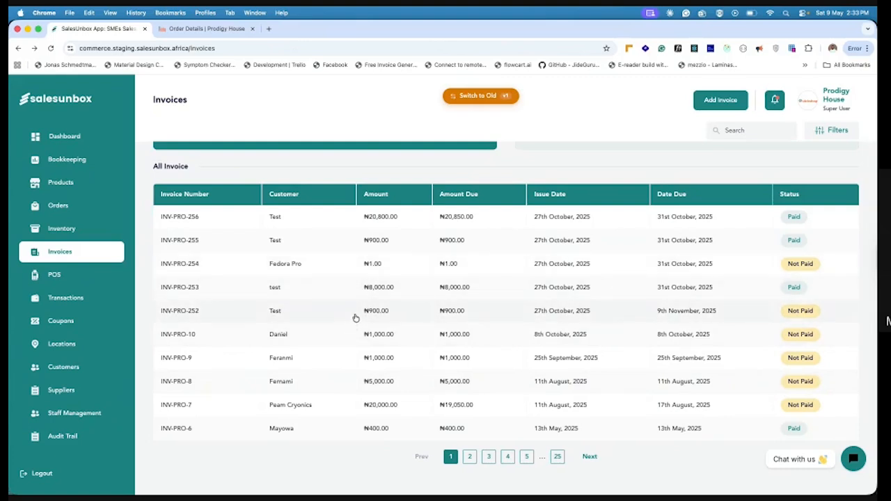
{"action": "left_click", "coordinate": [355, 315]}
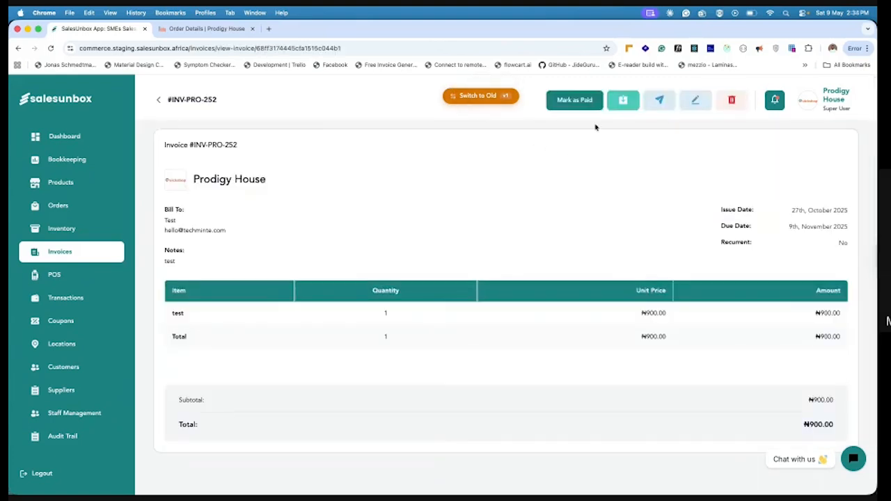
{"action": "left_click", "coordinate": [644, 105]}
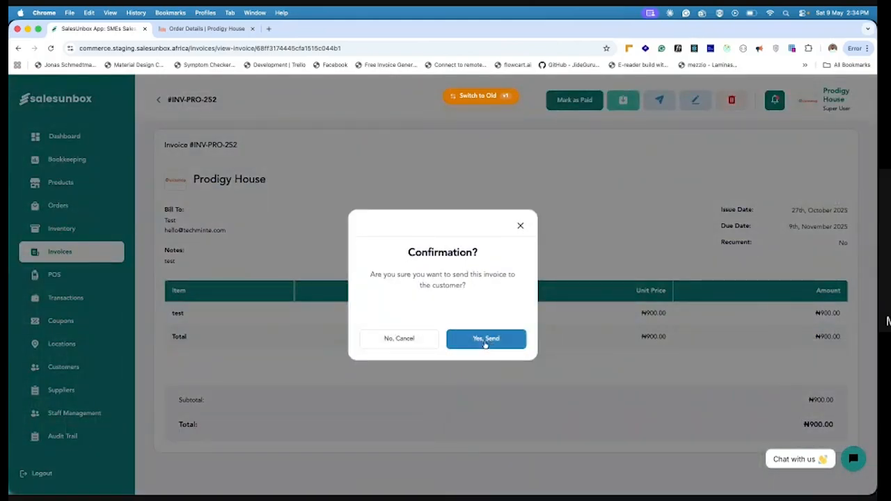
{"action": "left_click", "coordinate": [521, 228]}
{"action": "left_click", "coordinate": [620, 104]}
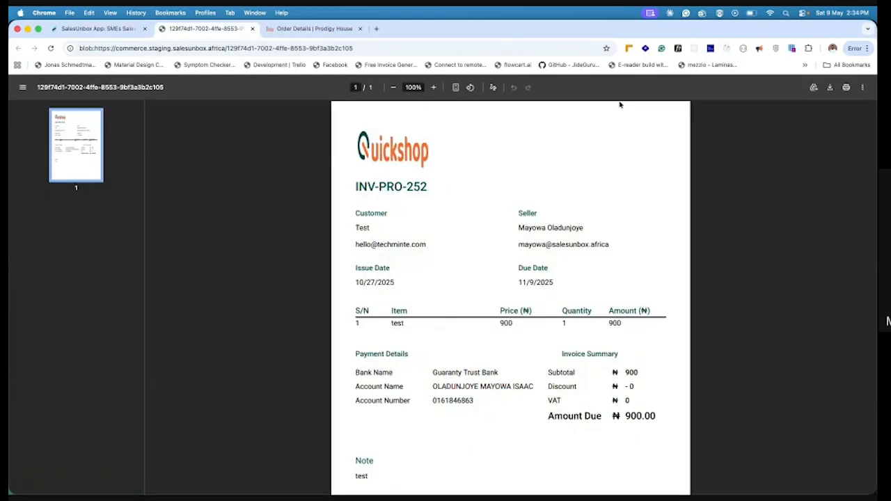
{"action": "left_click", "coordinate": [80, 29]}
Start a new bulk sales record in POS and look through its form
{"action": "left_click", "coordinate": [53, 277]}
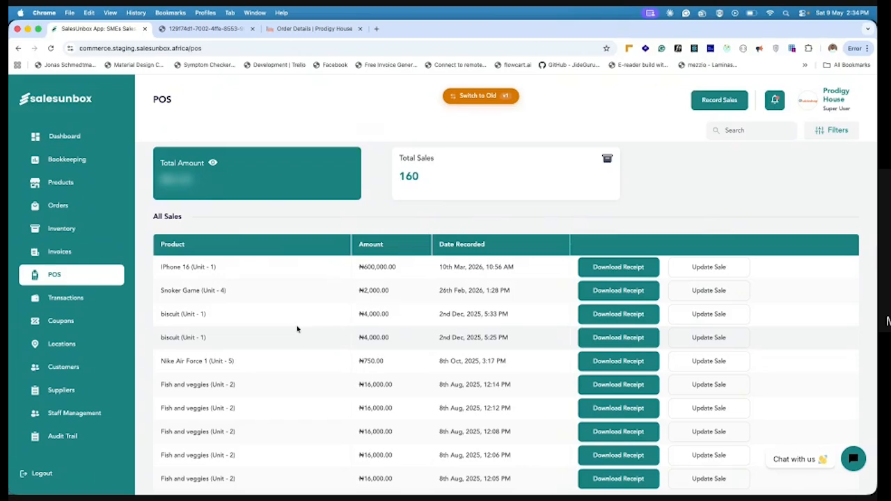
{"action": "left_click", "coordinate": [720, 101]}
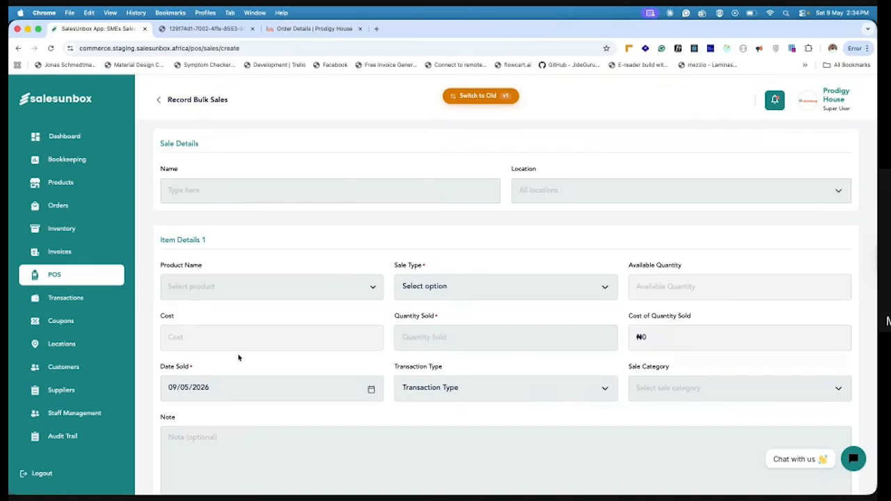
{"action": "scroll", "coordinate": [239, 357], "scroll_direction": "down", "scroll_amount": 3}
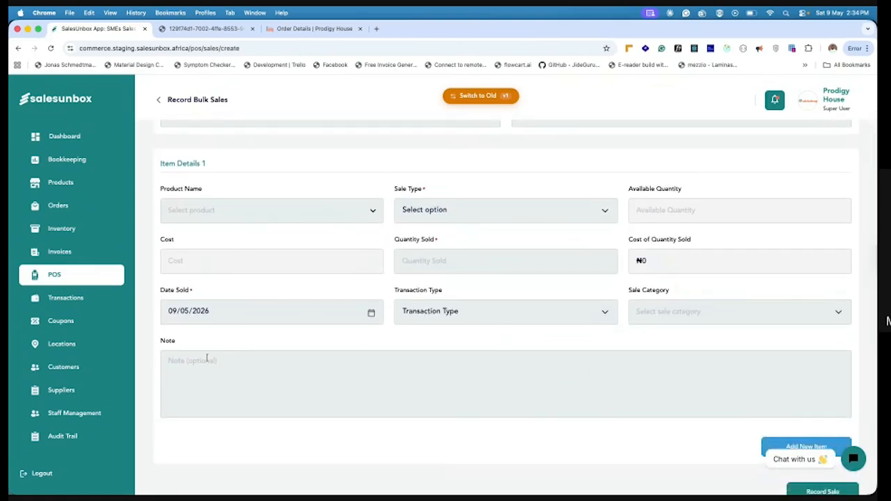
{"action": "scroll", "coordinate": [462, 364], "scroll_direction": "up", "scroll_amount": 1}
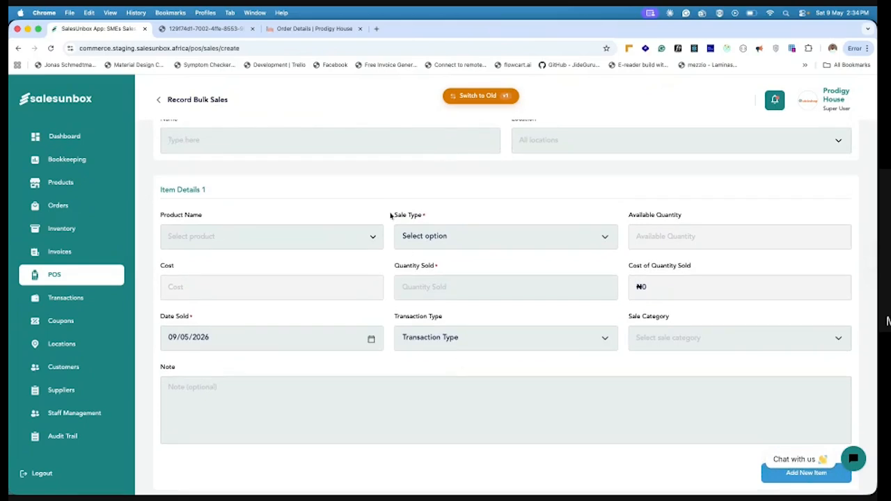
{"action": "scroll", "coordinate": [388, 223], "scroll_direction": "up", "scroll_amount": 2}
Set the first item of the POS sale to Solar Standing Fan with a quantity sold of 1
{"action": "left_click", "coordinate": [342, 277]}
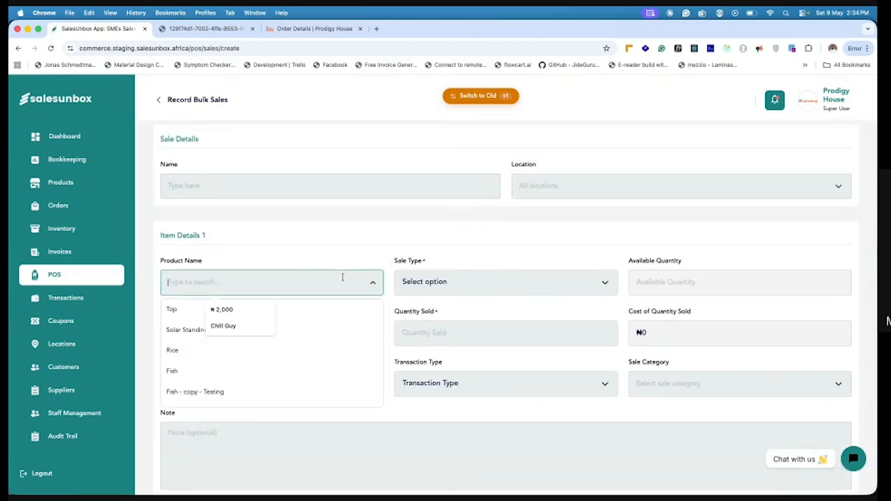
{"action": "left_click", "coordinate": [183, 335]}
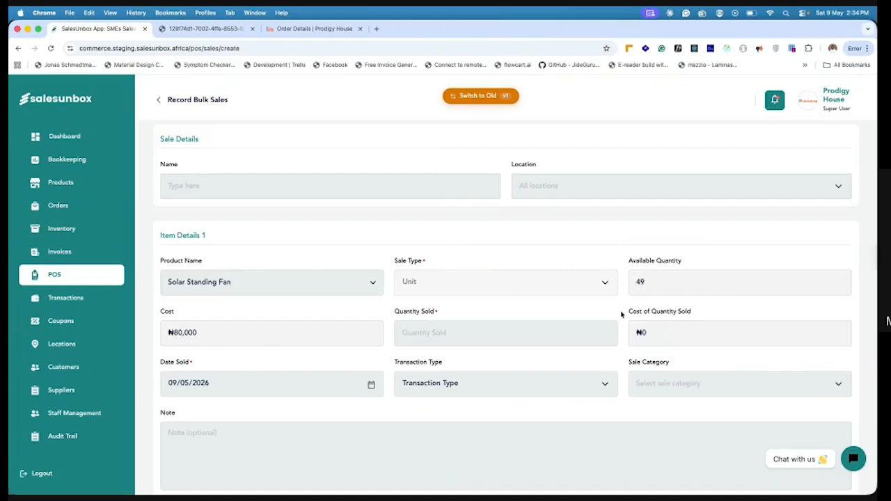
{"action": "left_click", "coordinate": [438, 332]}
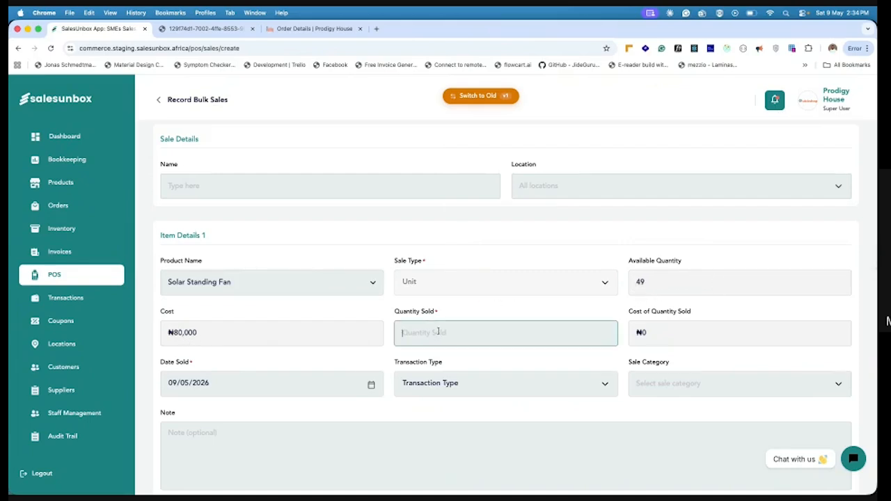
{"action": "type", "text": "1"}
Add a second item to the POS sale, choosing Top with a quantity sold of 2
{"action": "scroll", "coordinate": [438, 332], "scroll_direction": "down", "scroll_amount": 2}
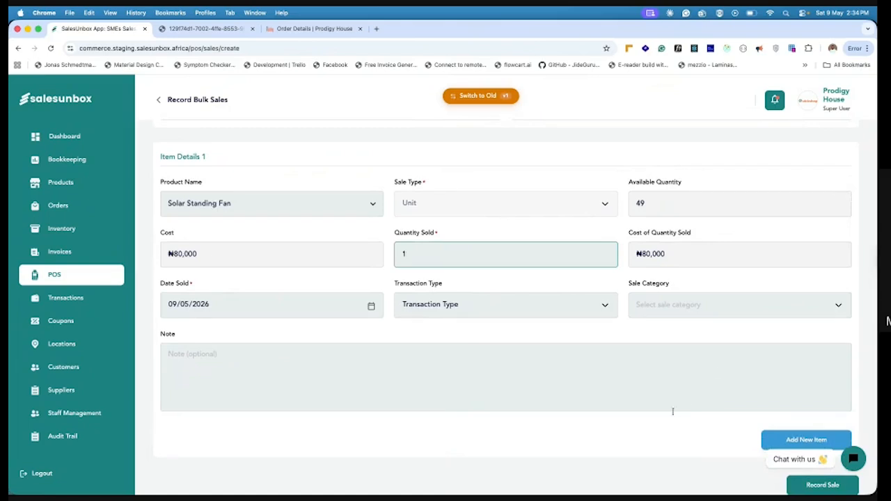
{"action": "left_click", "coordinate": [802, 385]}
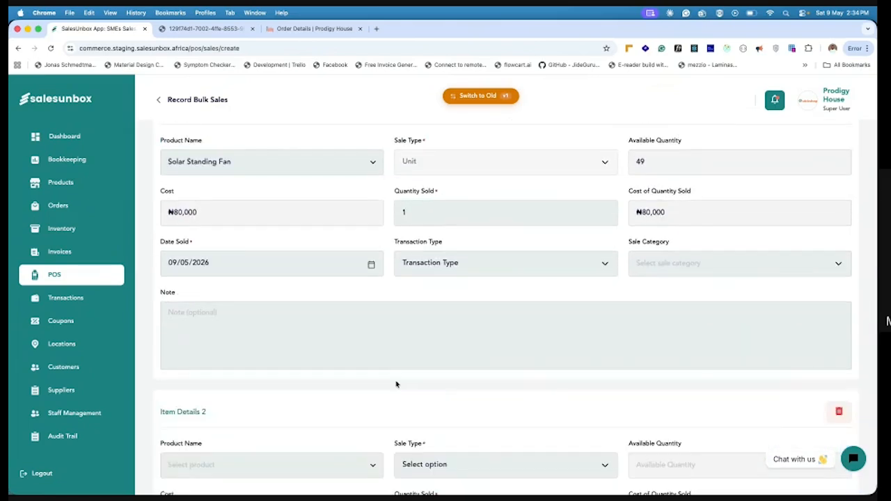
{"action": "scroll", "coordinate": [396, 384], "scroll_direction": "down", "scroll_amount": 3}
{"action": "left_click", "coordinate": [259, 340]}
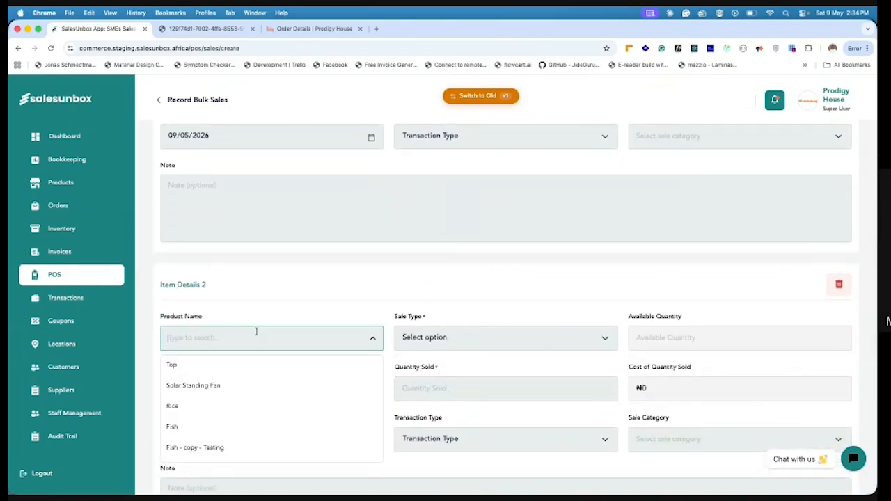
{"action": "left_click", "coordinate": [194, 364]}
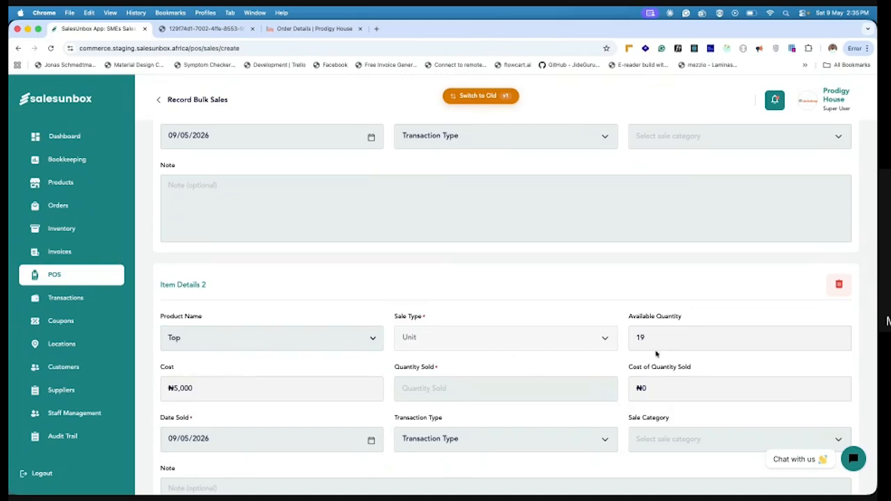
{"action": "left_click", "coordinate": [500, 388]}
{"action": "type", "text": "2"}
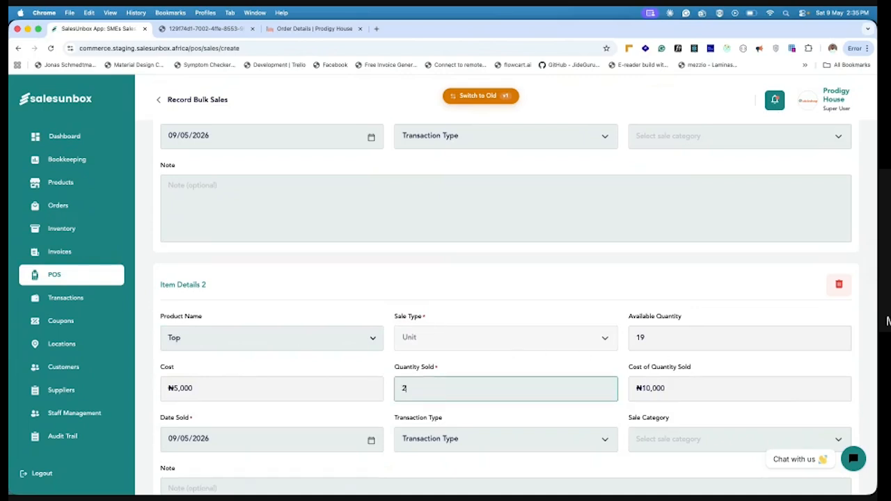
Record the two-item POS sale with Cash as the payment method and confirm it
{"action": "scroll", "coordinate": [417, 384], "scroll_direction": "down", "scroll_amount": 5}
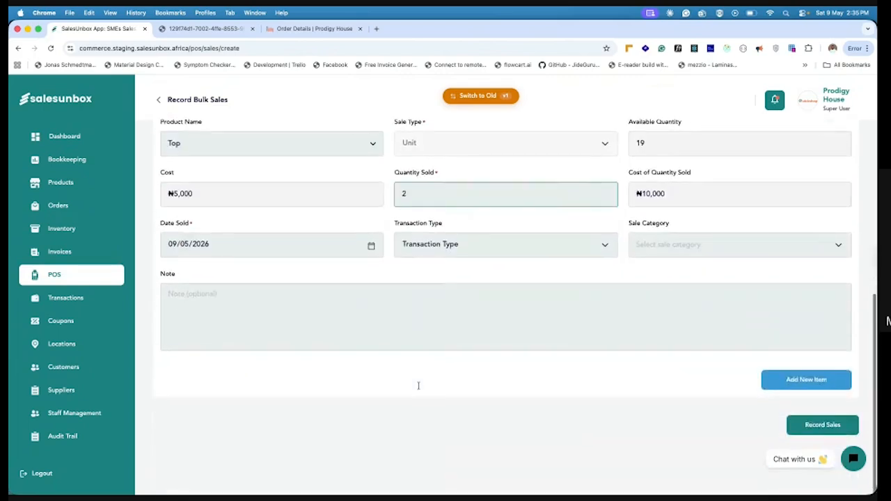
{"action": "left_click", "coordinate": [815, 431]}
{"action": "left_click", "coordinate": [487, 313]}
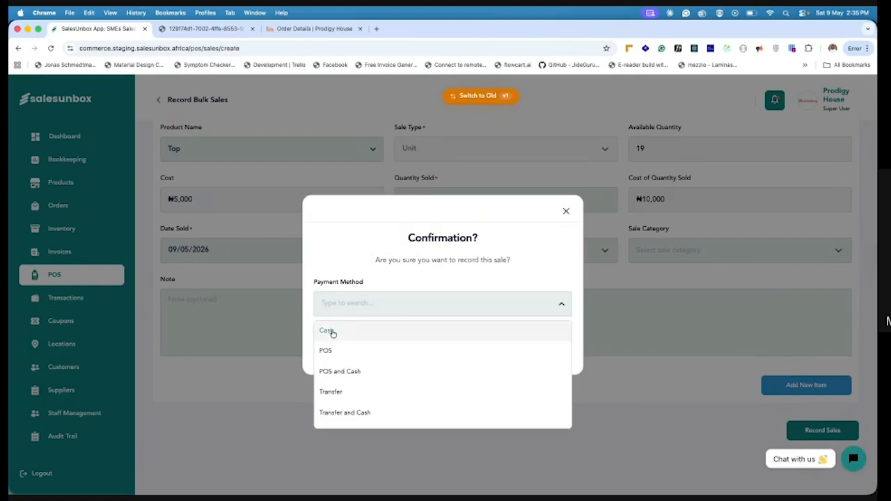
{"action": "left_click", "coordinate": [334, 332]}
{"action": "left_click", "coordinate": [510, 353]}
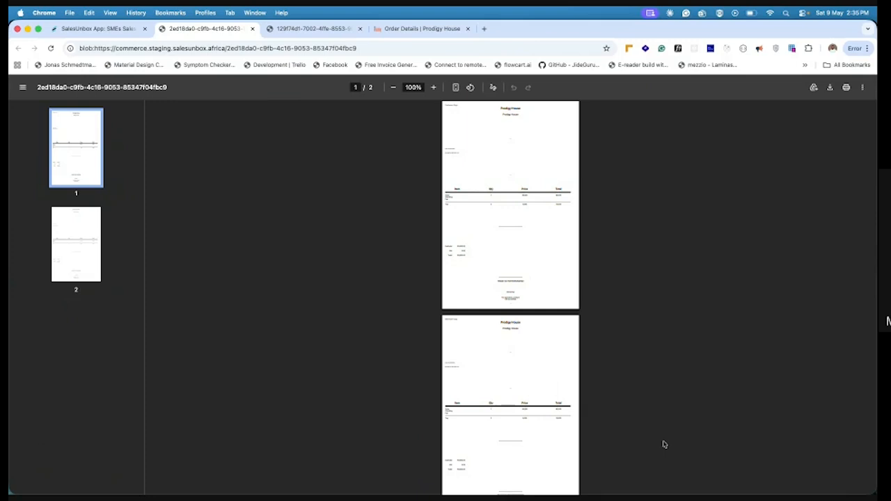
Return from the PDF receipt to the SalesUnbox app and review the Bookkeeping sales overview and the transaction history
{"action": "left_click", "coordinate": [95, 29]}
{"action": "left_click", "coordinate": [81, 161]}
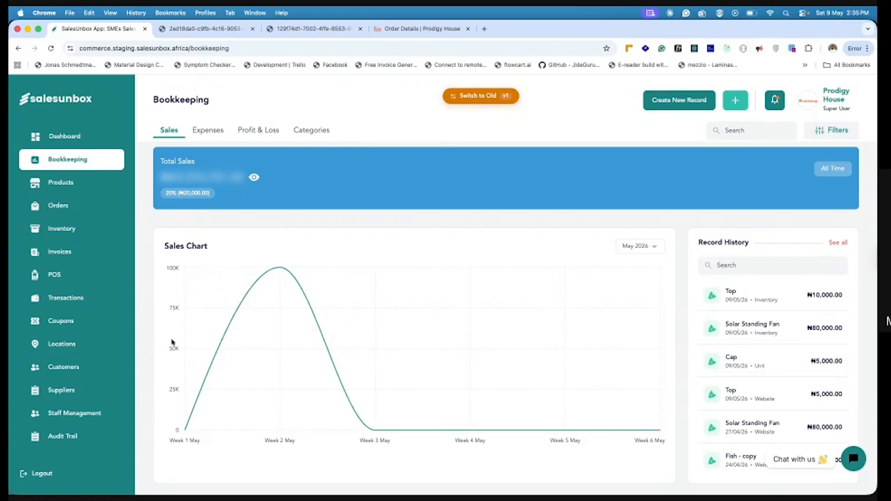
{"action": "left_click", "coordinate": [76, 300]}
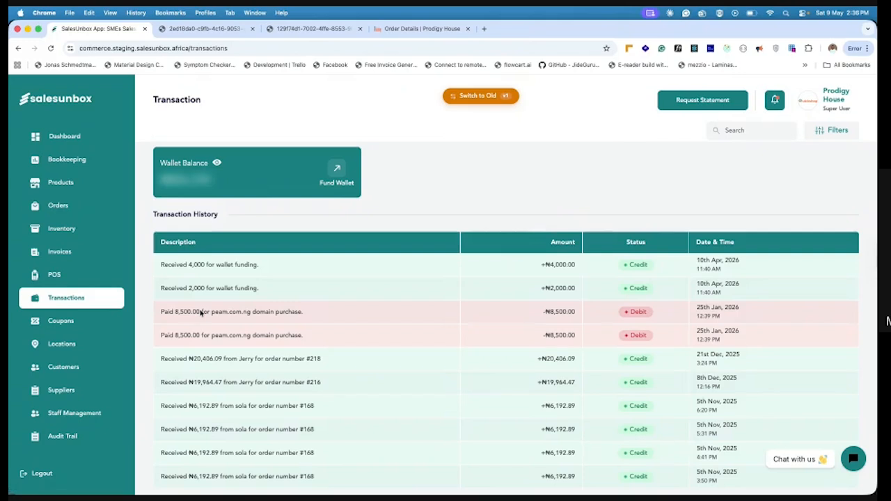
Start a new coupon and name it "BACk 2 SCHOOL"
{"action": "left_click", "coordinate": [65, 323]}
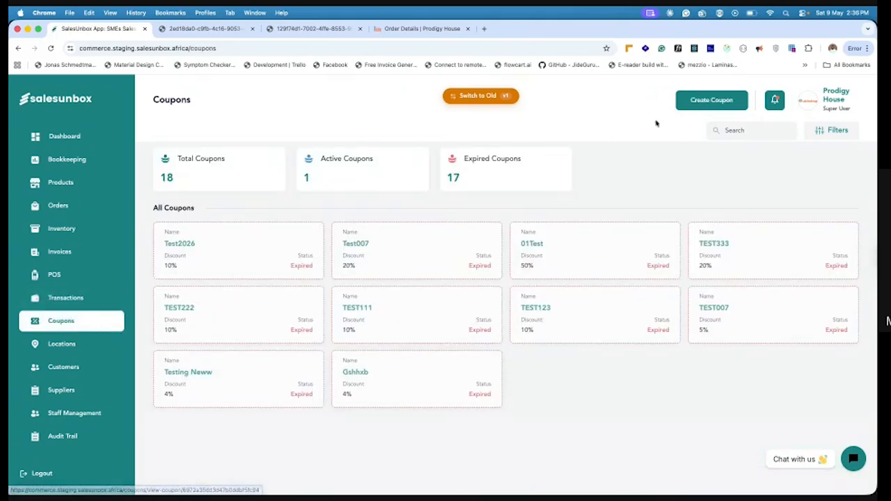
{"action": "left_click", "coordinate": [704, 104]}
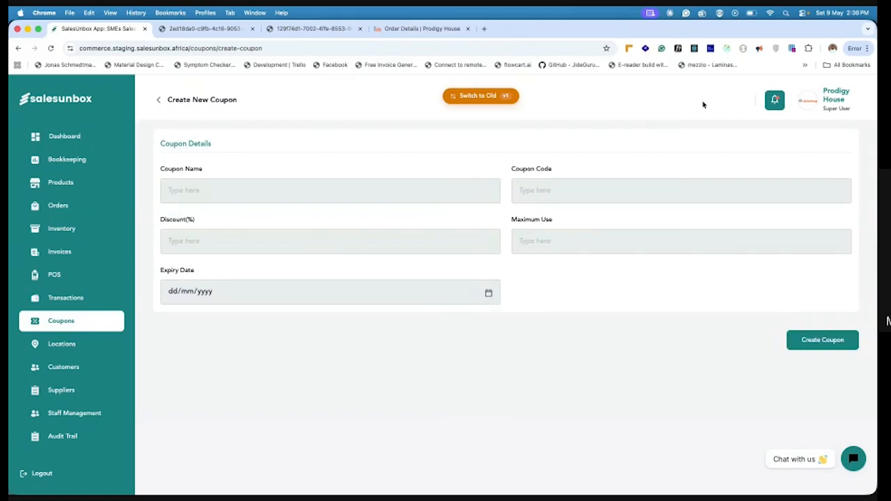
{"action": "left_click", "coordinate": [212, 187]}
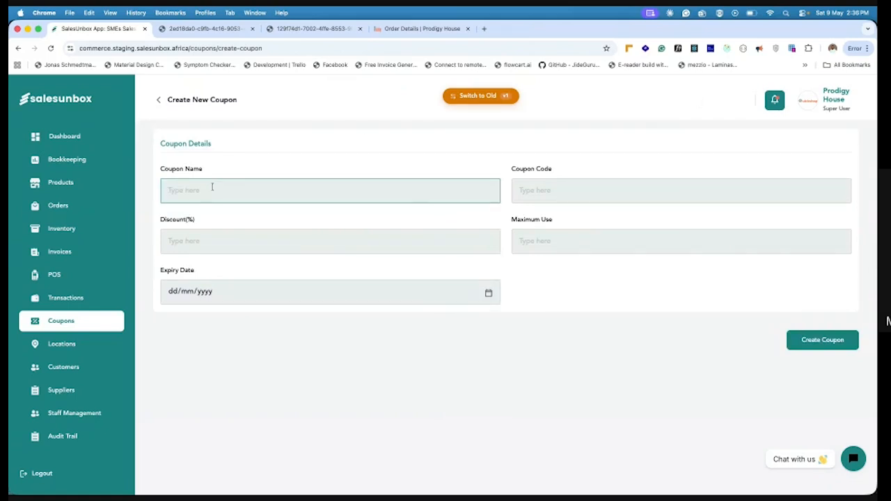
{"action": "type", "text": "BACK"}
{"action": "key", "text": "BackSpace"}
{"action": "type", "text": "k2"}
{"action": "key", "text": "BackSpace"}
{"action": "type", "text": "2 SCHOOL"}
Reuse the coupon name as its code, removing the spaces so it reads "BACk2SCHOOL"
{"action": "key", "text": "super+a"}
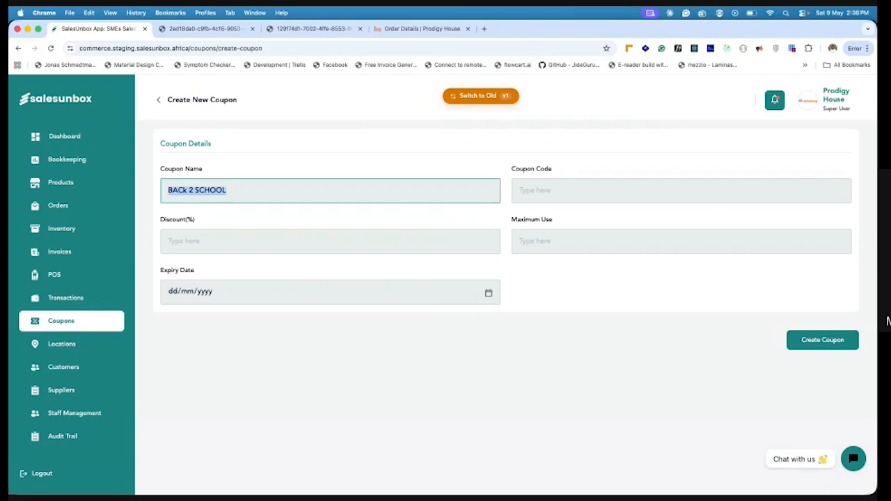
{"action": "key", "text": "super+c"}
{"action": "left_click", "coordinate": [527, 189]}
{"action": "key", "text": "super+v"}
{"action": "left_click", "coordinate": [542, 189]}
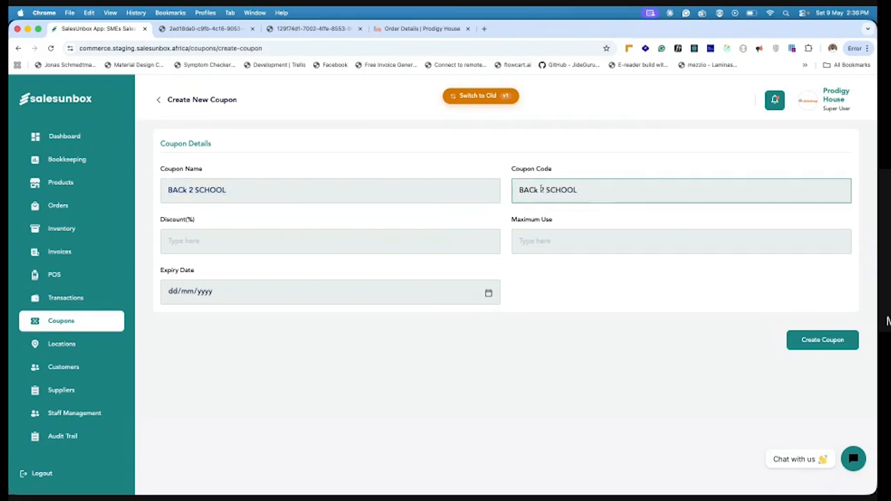
{"action": "key", "text": "BackSpace"}
{"action": "left_click", "coordinate": [544, 189]}
{"action": "key", "text": "BackSpace"}
Set the coupon's discount to 10% and its expiry date to 30/05/2026, and create the coupon
{"action": "left_click", "coordinate": [236, 237]}
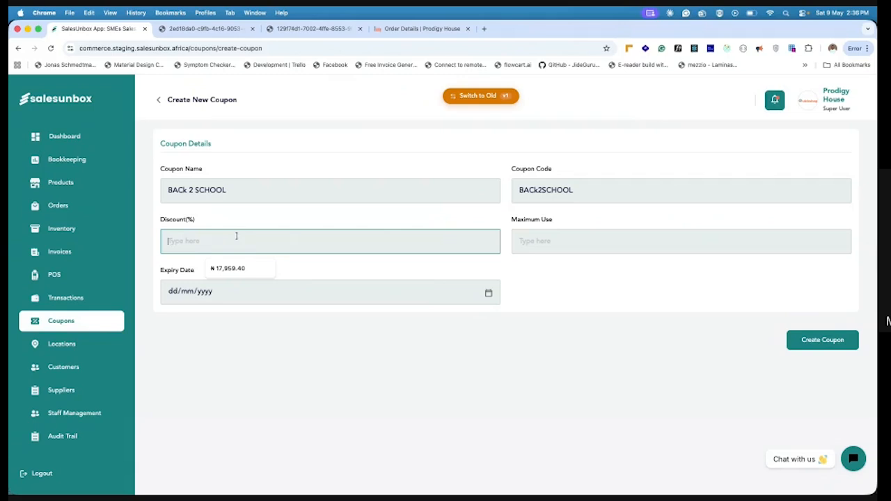
{"action": "type", "text": "10"}
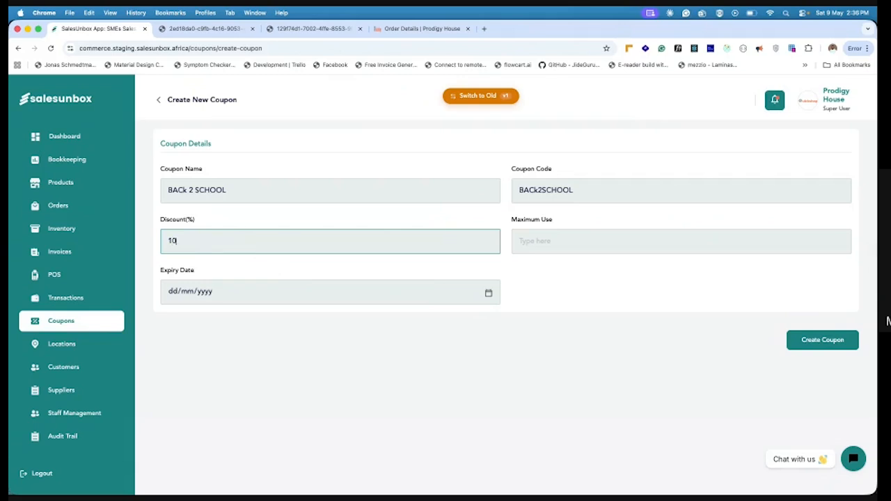
{"action": "left_click", "coordinate": [489, 293]}
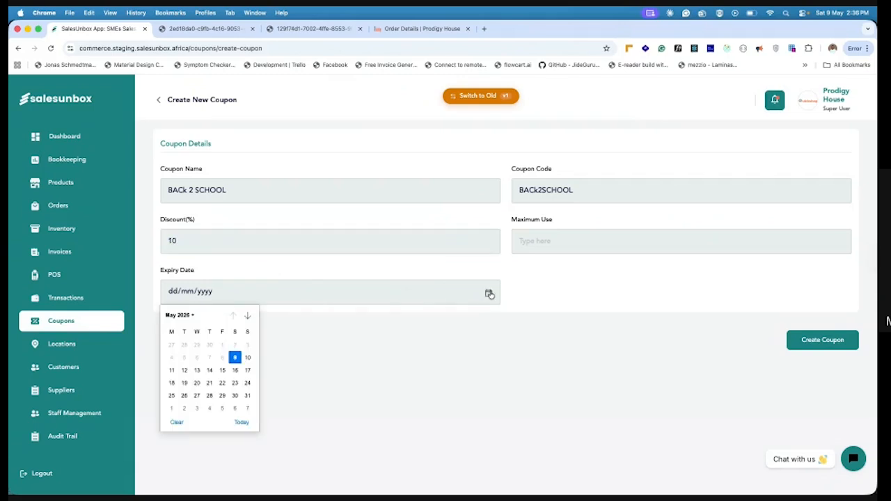
{"action": "left_click", "coordinate": [234, 396]}
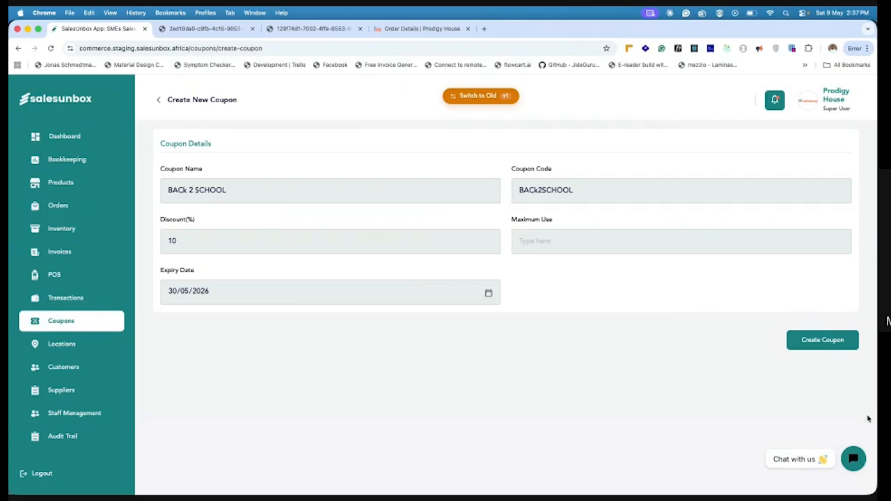
{"action": "left_click", "coordinate": [804, 341]}
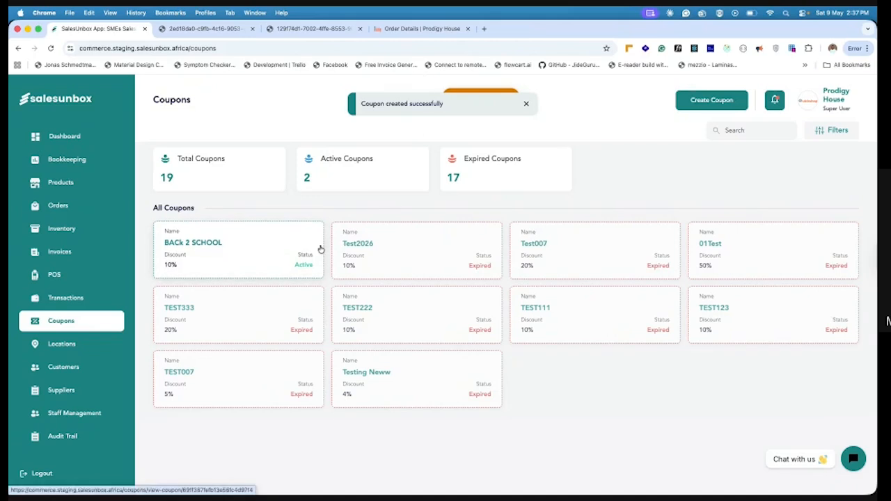
Look over the lists of locations, customers and suppliers
{"action": "left_click", "coordinate": [72, 344]}
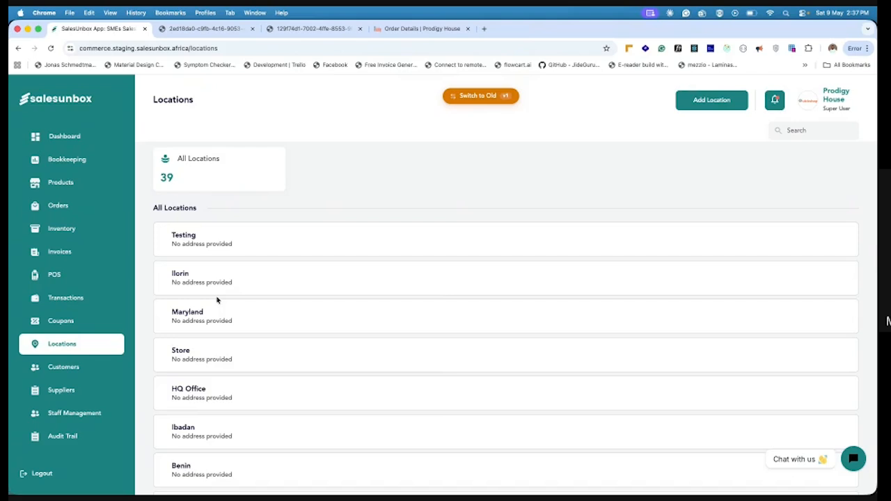
{"action": "left_click", "coordinate": [81, 374]}
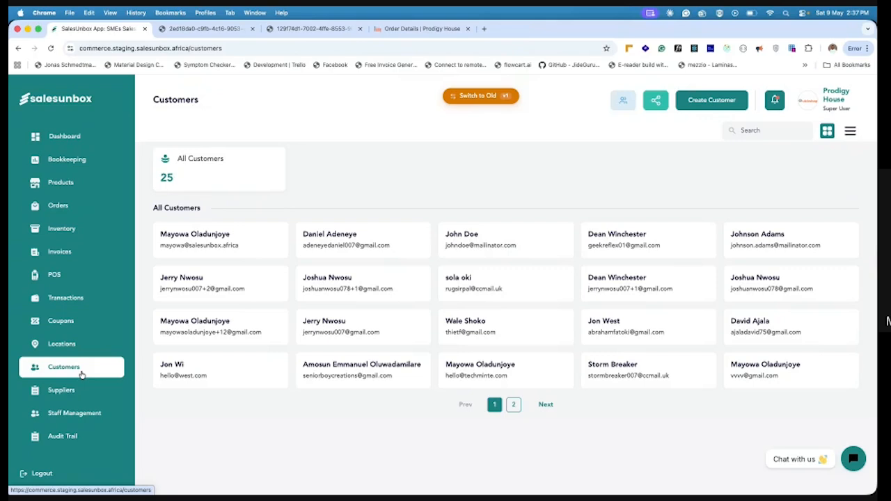
{"action": "left_click", "coordinate": [66, 391]}
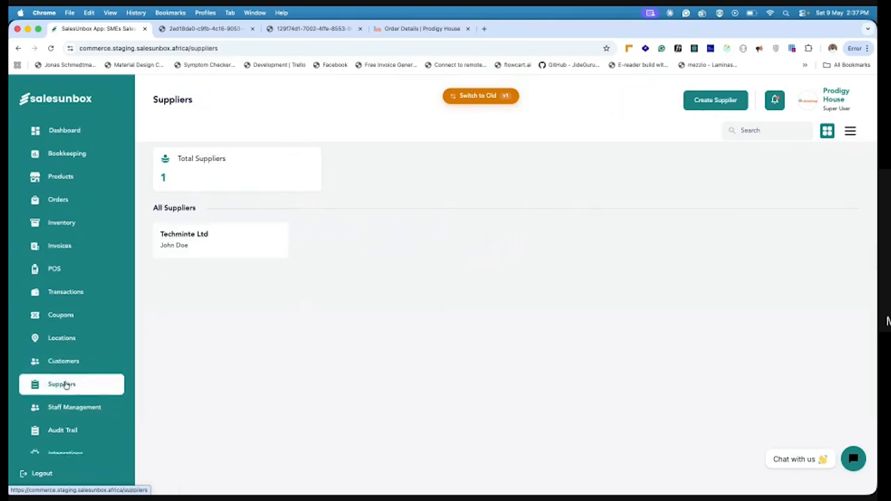
View the staff list and the audit trail of recorded actions
{"action": "scroll", "coordinate": [65, 385], "scroll_direction": "down", "scroll_amount": 1}
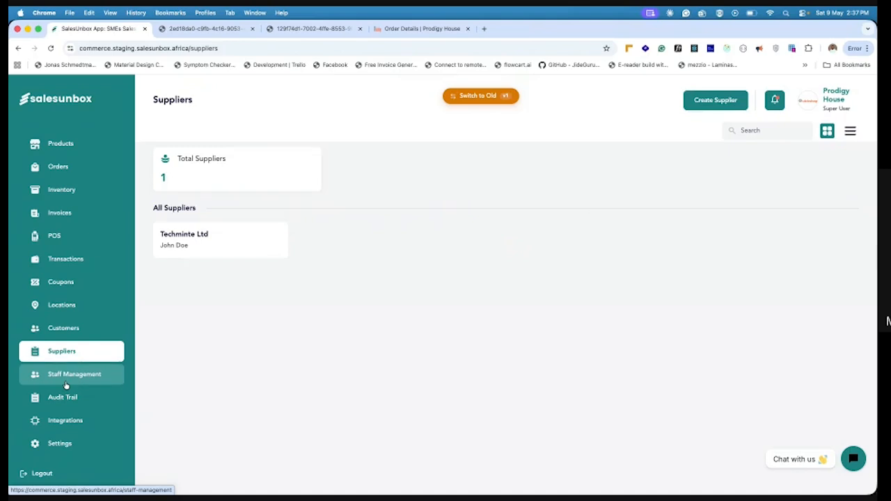
{"action": "left_click", "coordinate": [65, 376]}
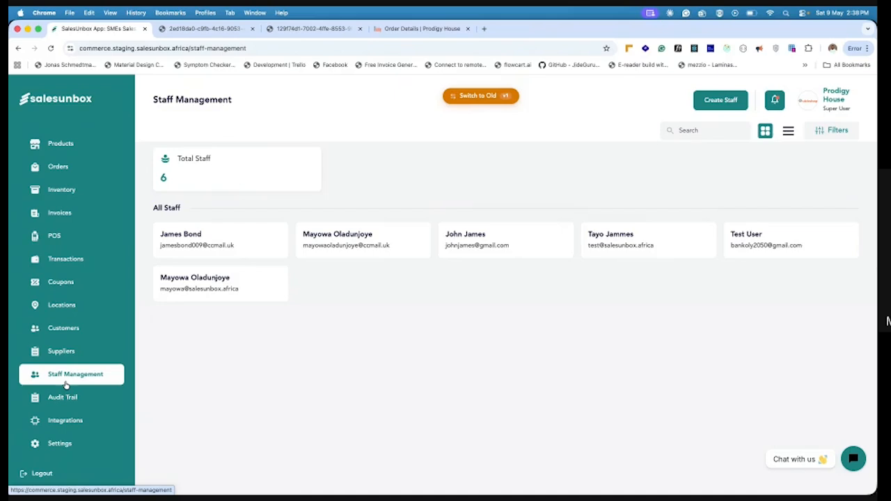
{"action": "scroll", "coordinate": [66, 385], "scroll_direction": "up", "scroll_amount": 2}
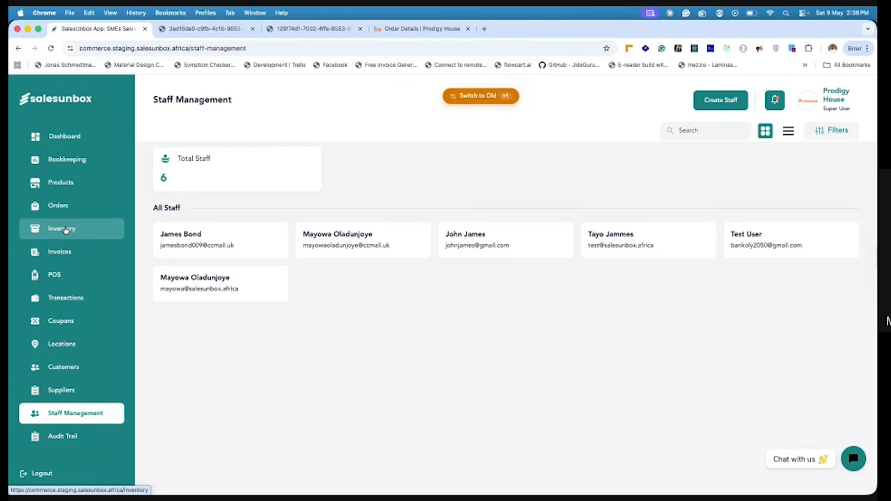
{"action": "scroll", "coordinate": [63, 372], "scroll_direction": "down", "scroll_amount": 1}
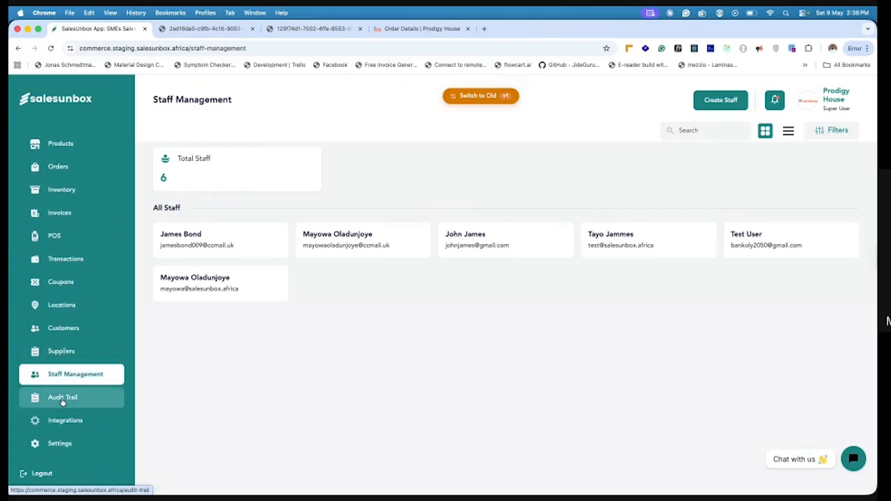
{"action": "left_click", "coordinate": [62, 401]}
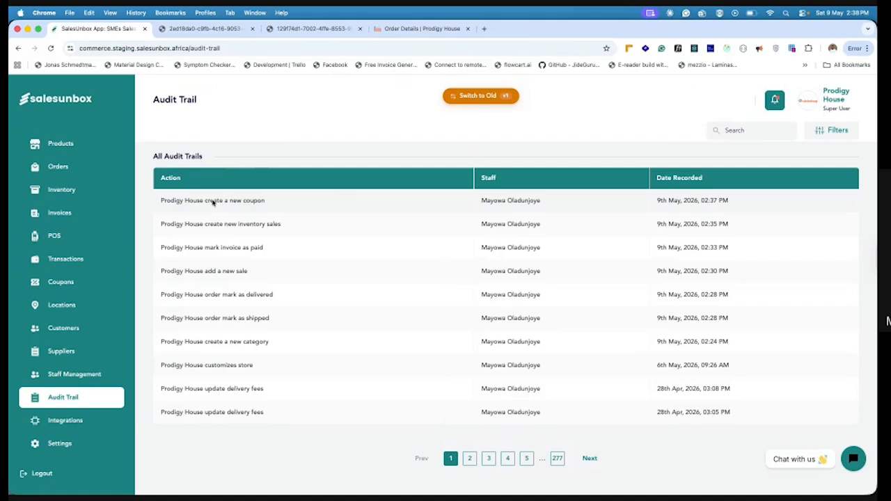
View the connected integrations and the payment connectors that can be added, without adding one
{"action": "left_click", "coordinate": [72, 422]}
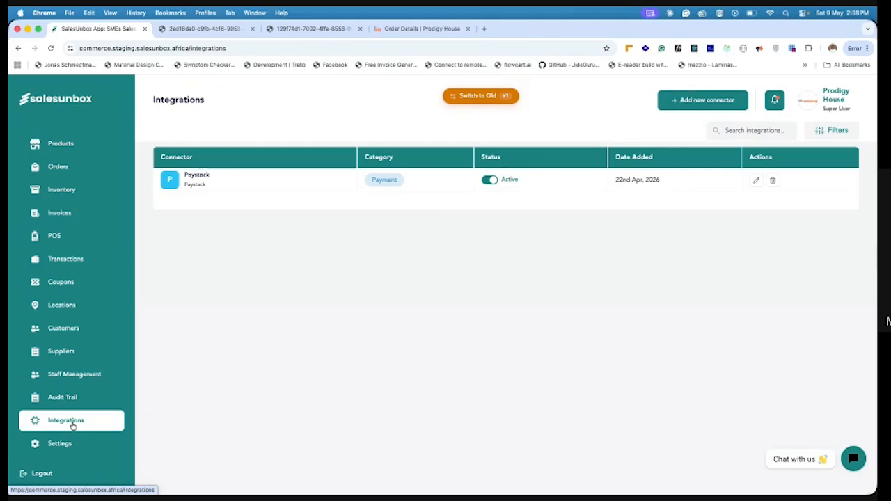
{"action": "left_click", "coordinate": [675, 105]}
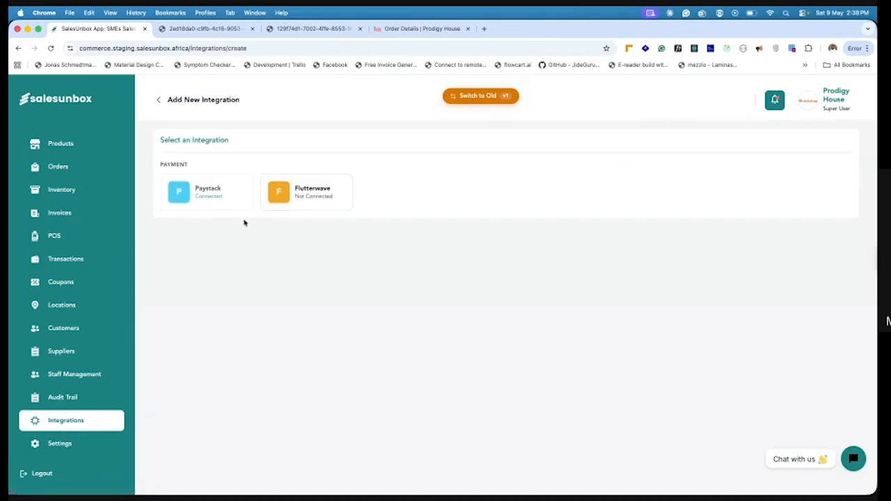
{"action": "left_click", "coordinate": [158, 100]}
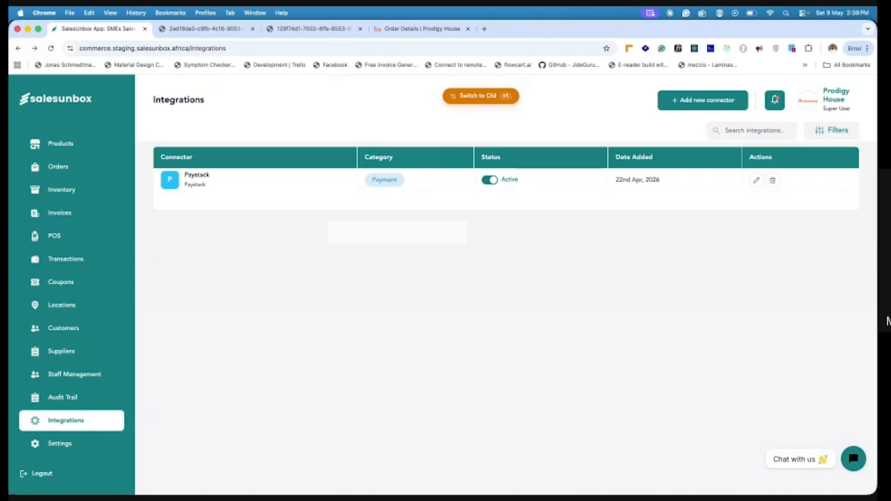
Look through the Account & Security settings and the subscription plans, including their yearly pricing
{"action": "left_click", "coordinate": [66, 443]}
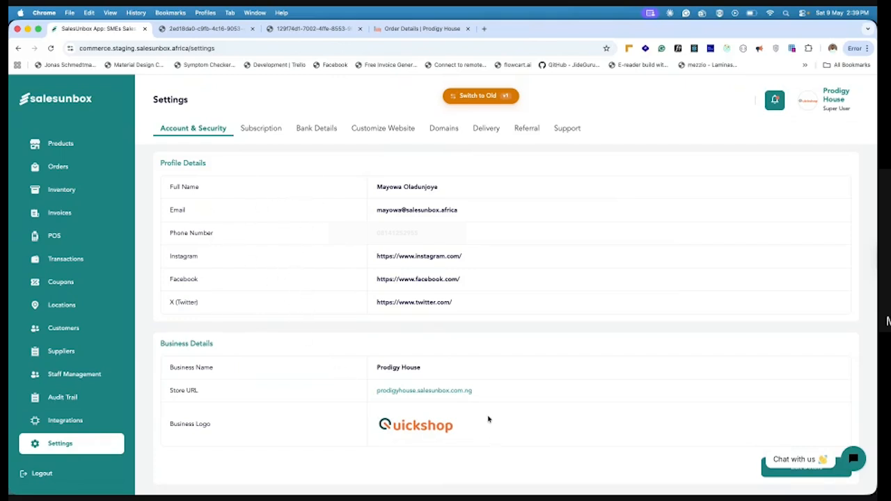
{"action": "scroll", "coordinate": [484, 346], "scroll_direction": "down", "scroll_amount": 5}
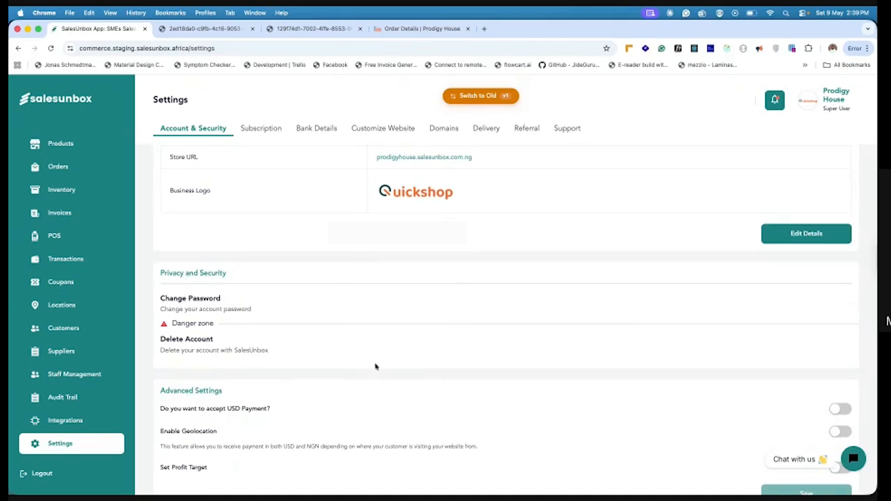
{"action": "left_click", "coordinate": [270, 131]}
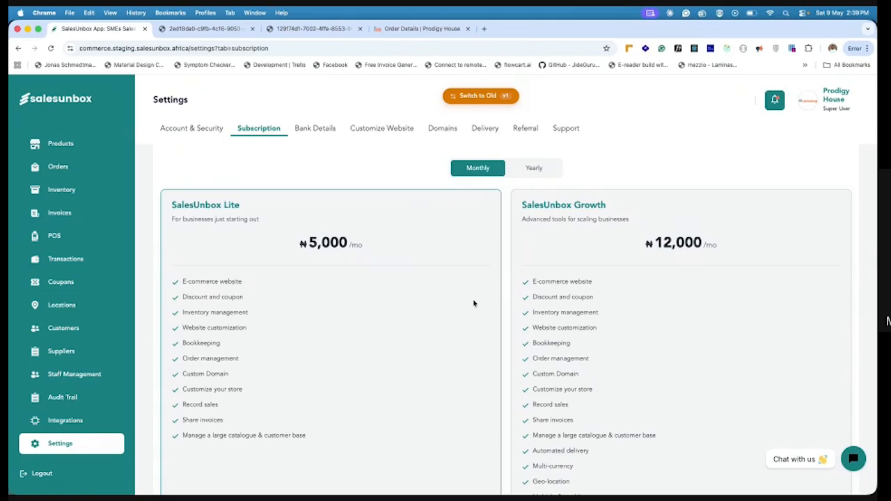
{"action": "scroll", "coordinate": [531, 342], "scroll_direction": "down", "scroll_amount": 2}
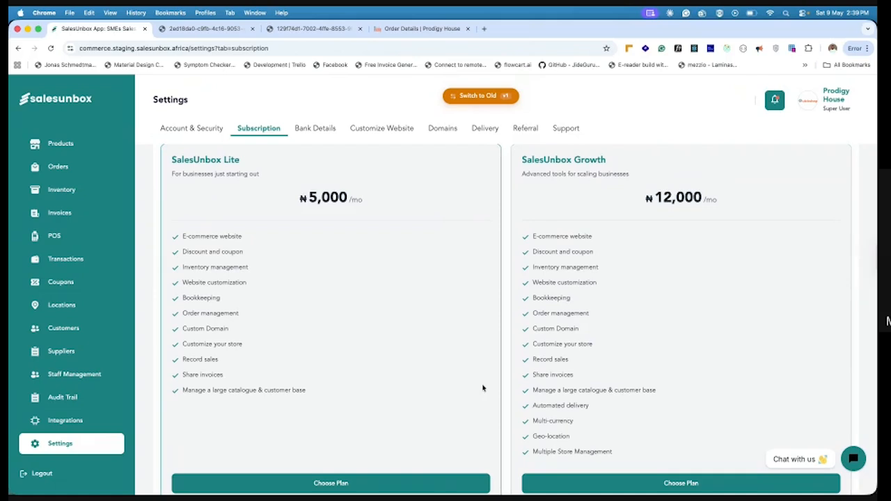
{"action": "scroll", "coordinate": [524, 322], "scroll_direction": "up", "scroll_amount": 3}
{"action": "left_click", "coordinate": [529, 192]}
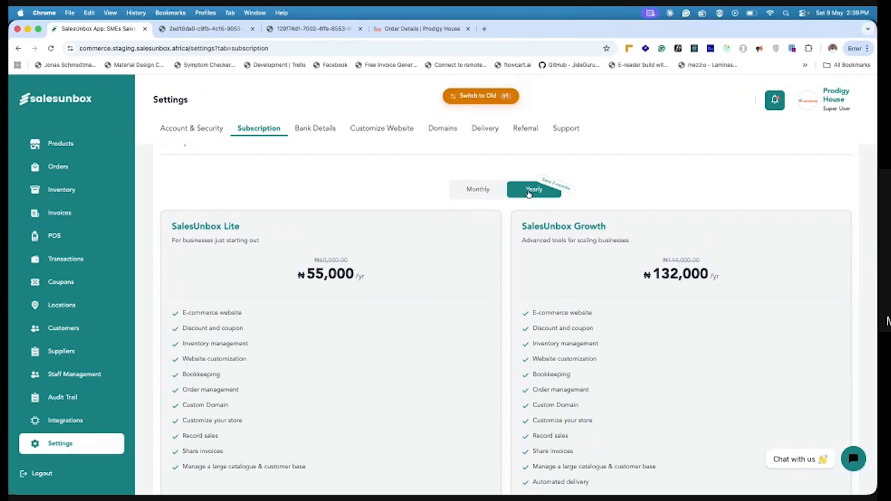
View the store's bank details and online payment setting
{"action": "left_click", "coordinate": [321, 129]}
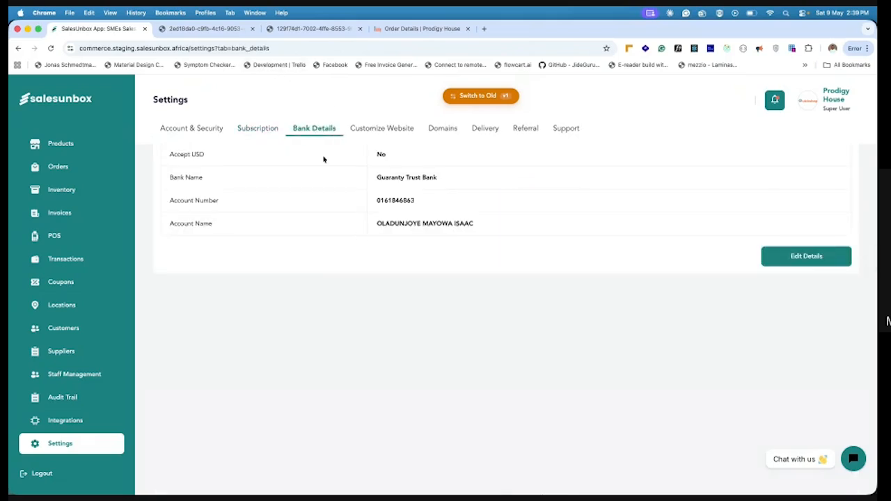
{"action": "scroll", "coordinate": [358, 236], "scroll_direction": "up", "scroll_amount": 1}
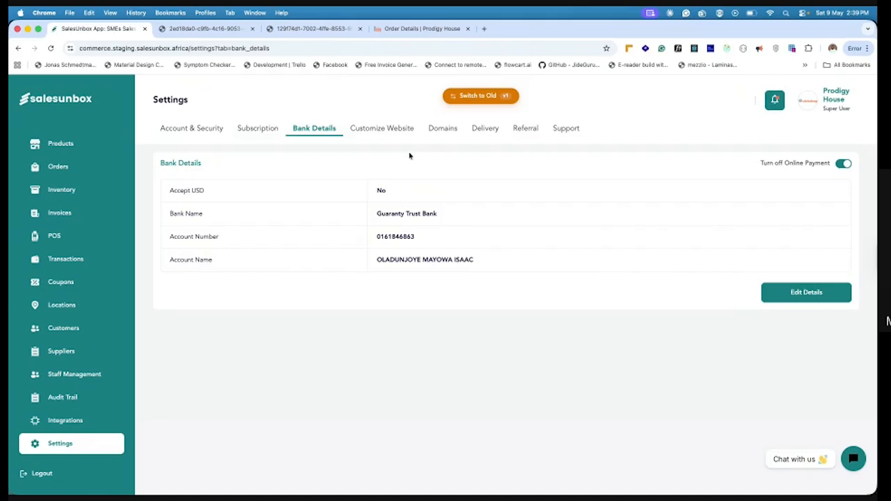
Change the store website's theme to Clean in the website customization settings, then save and confirm the update
{"action": "left_click", "coordinate": [394, 129]}
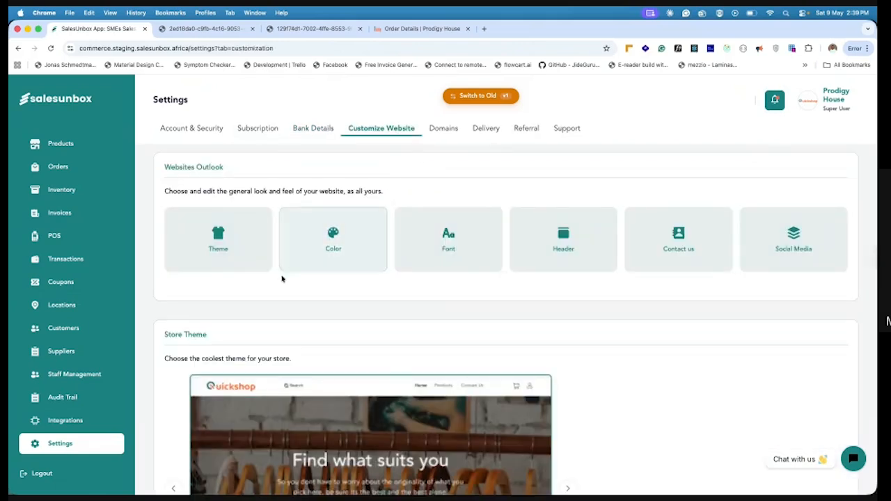
{"action": "left_click", "coordinate": [230, 255]}
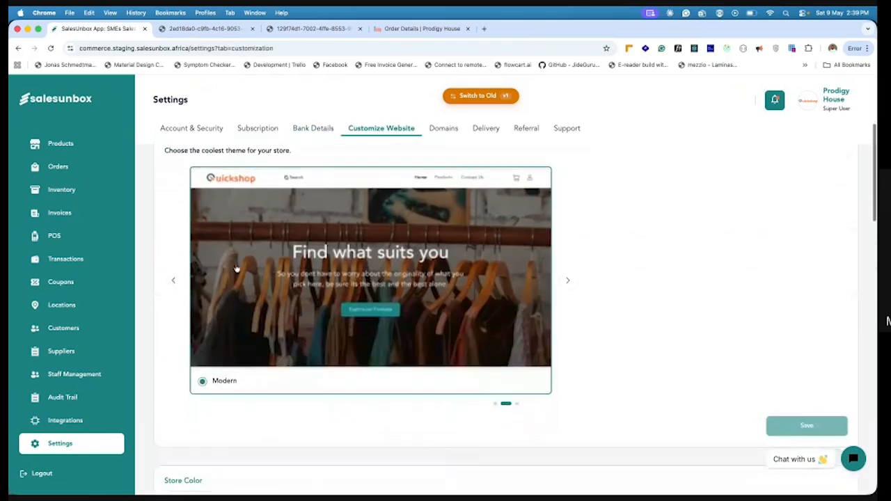
{"action": "left_click", "coordinate": [568, 281]}
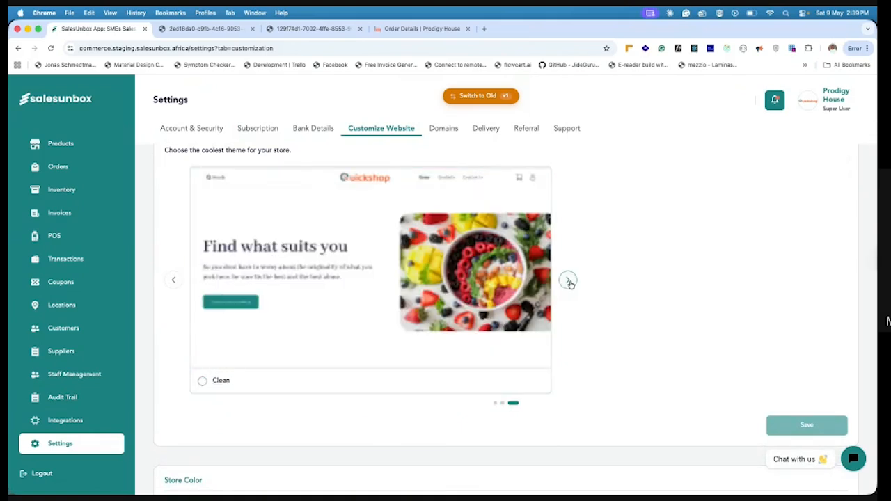
{"action": "left_click", "coordinate": [202, 381]}
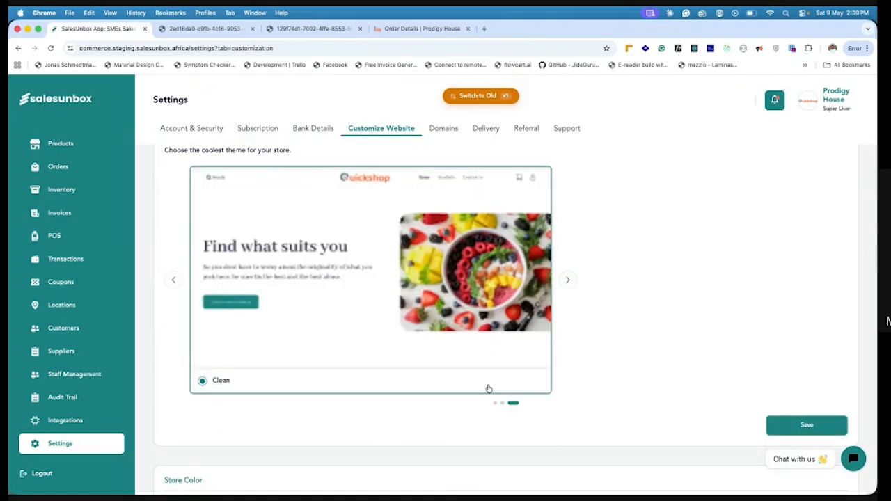
{"action": "left_click", "coordinate": [790, 425]}
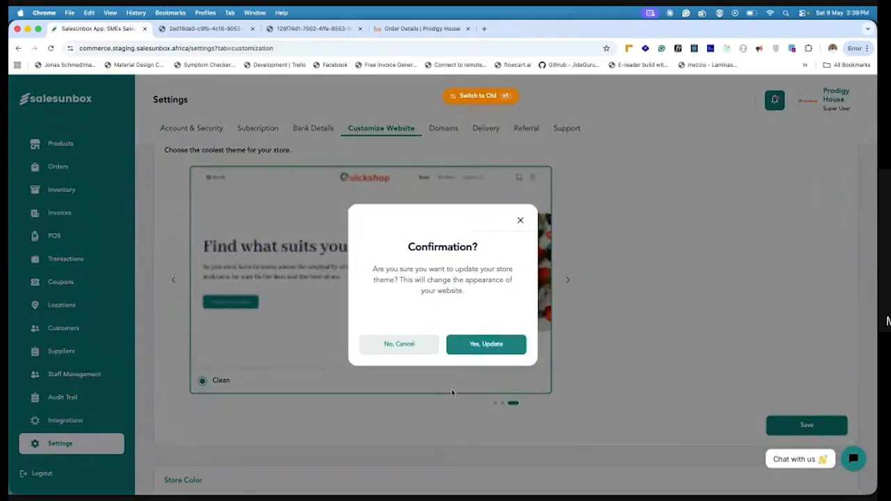
{"action": "left_click", "coordinate": [484, 353]}
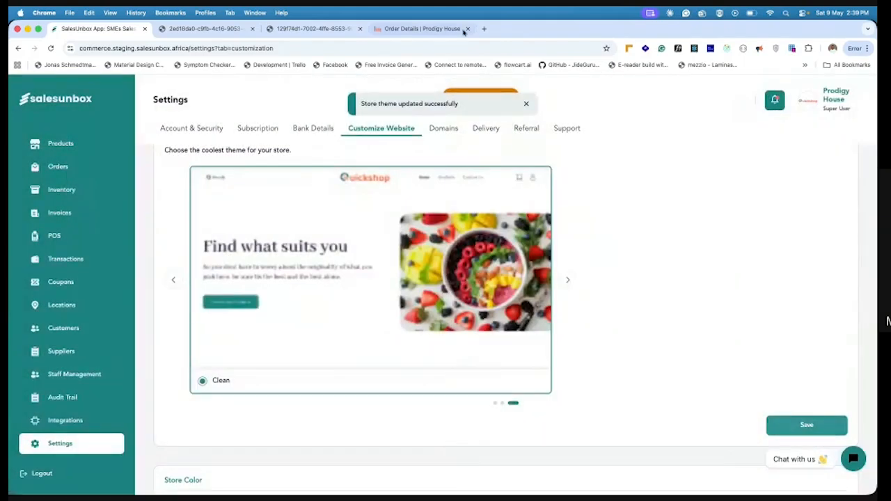
Switch to the online storefront, go to its home page and reload it to check the theme
{"action": "left_click", "coordinate": [423, 29]}
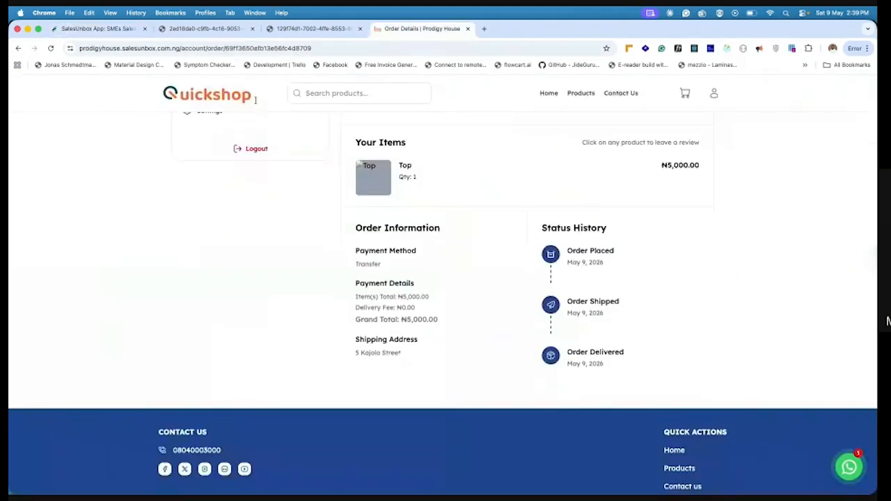
{"action": "left_click", "coordinate": [188, 95]}
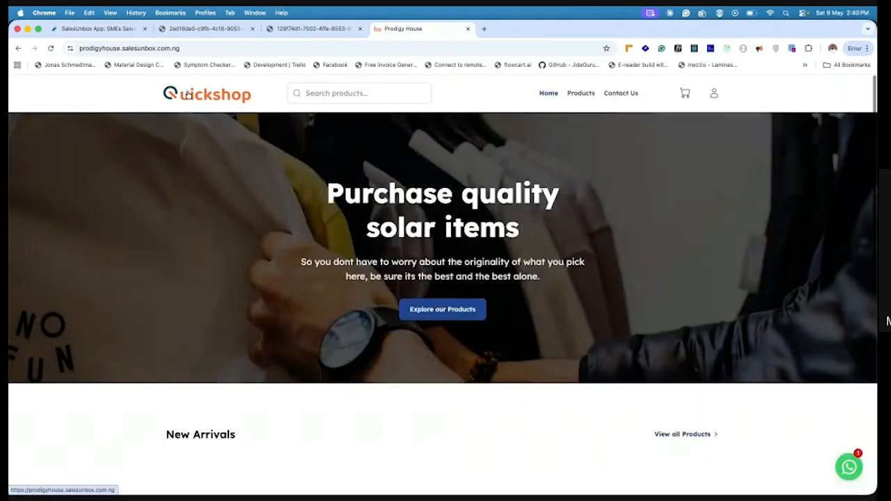
{"action": "left_click", "coordinate": [49, 49]}
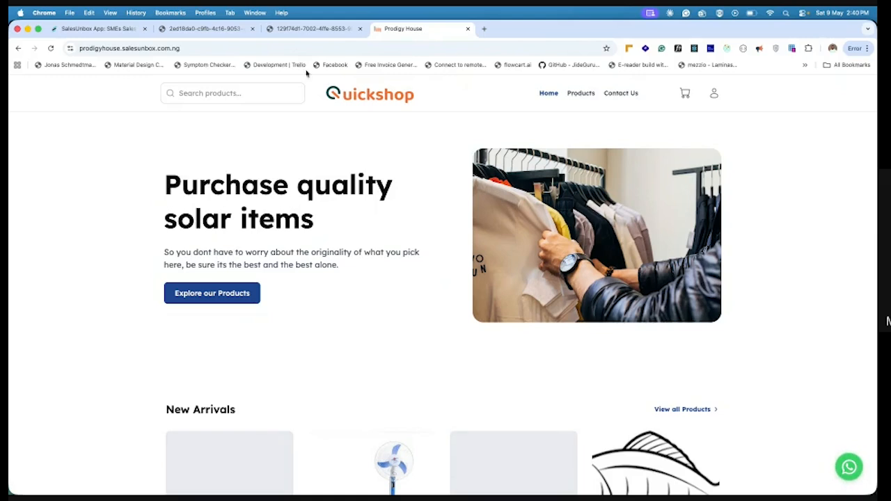
Back in the store's website customization settings, set the store color to Deep Blue, then save and confirm the update
{"action": "left_click", "coordinate": [97, 28]}
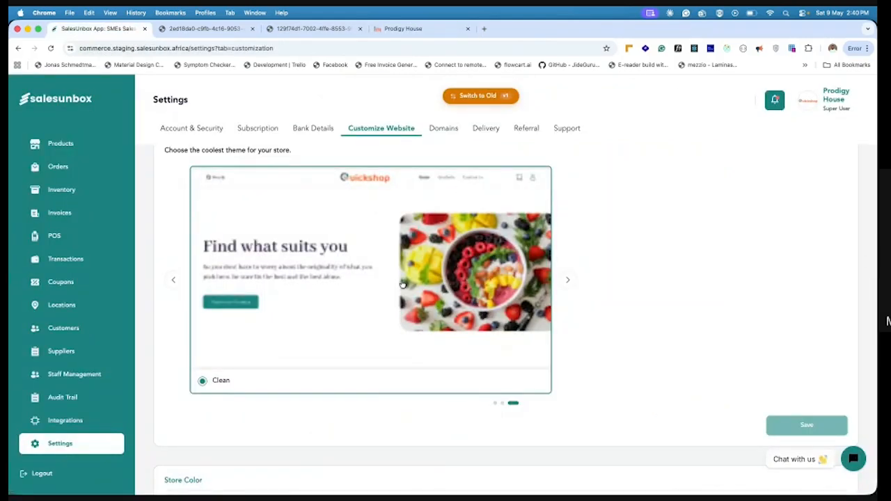
{"action": "scroll", "coordinate": [403, 284], "scroll_direction": "down", "scroll_amount": 3}
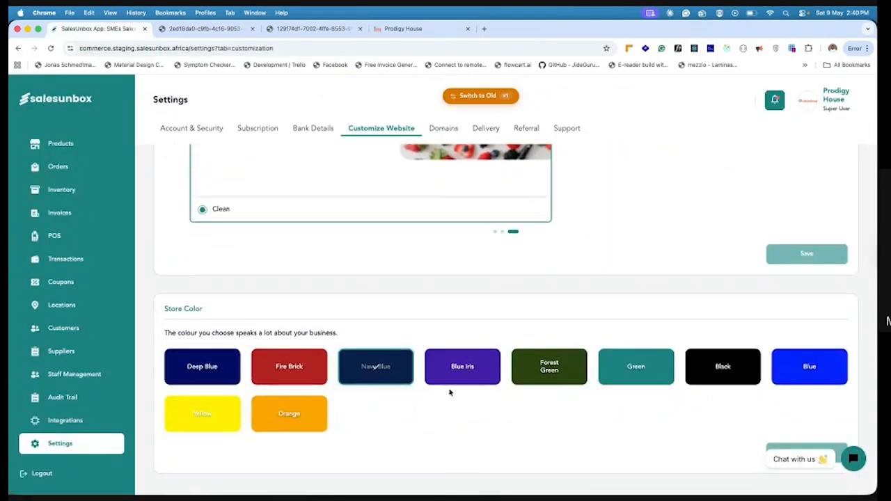
{"action": "left_click", "coordinate": [191, 376]}
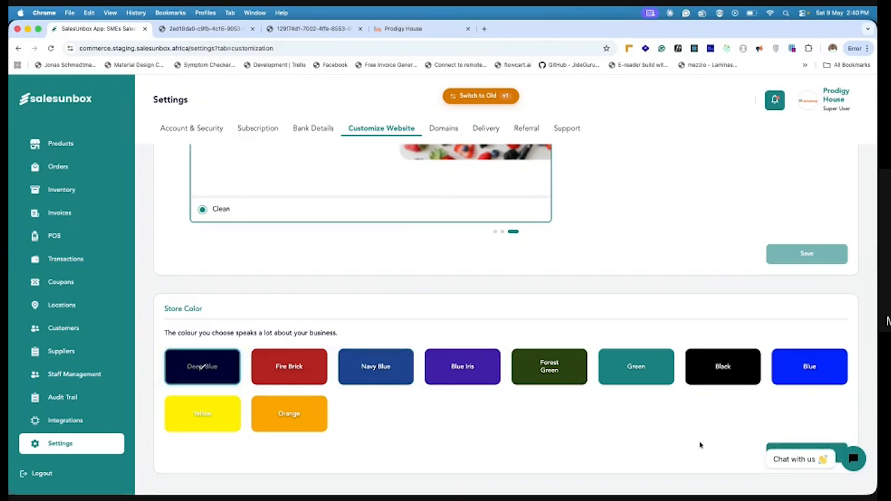
{"action": "scroll", "coordinate": [719, 428], "scroll_direction": "down", "scroll_amount": 1}
{"action": "left_click", "coordinate": [807, 332]}
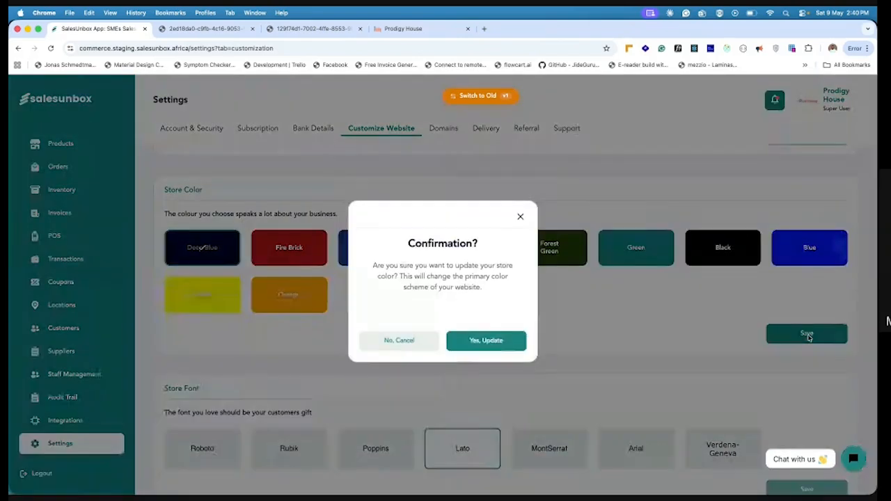
{"action": "left_click", "coordinate": [465, 347]}
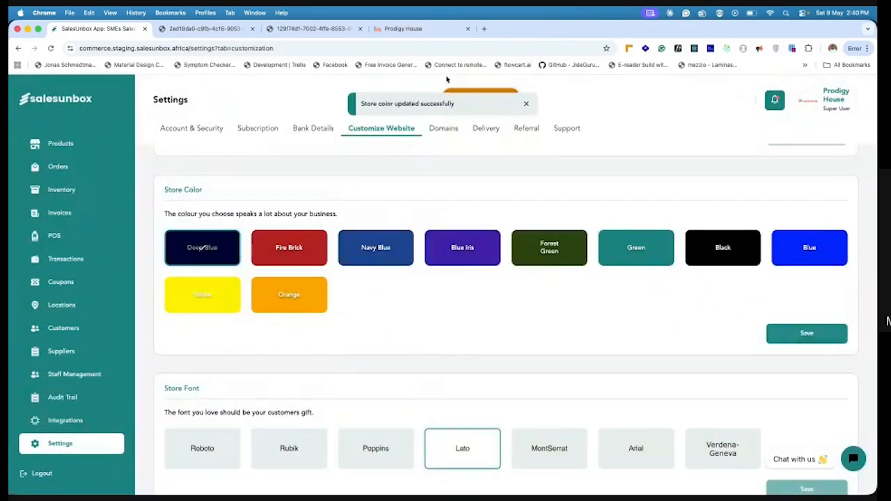
Reload the storefront home page and check the store color on its buttons and product listings
{"action": "left_click", "coordinate": [422, 33]}
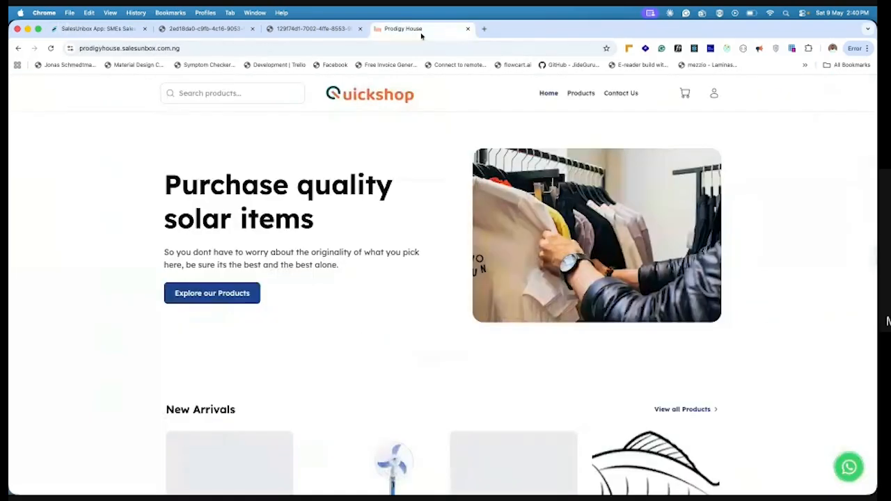
{"action": "left_click", "coordinate": [52, 48]}
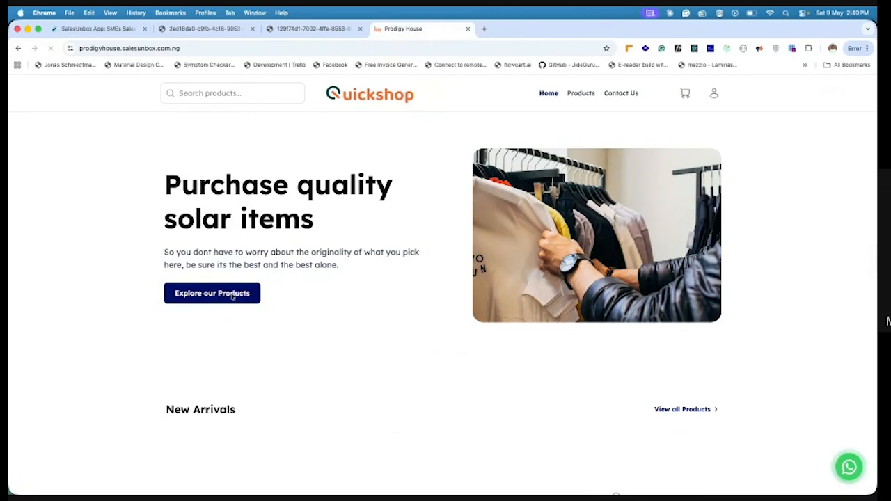
{"action": "scroll", "coordinate": [257, 324], "scroll_direction": "down", "scroll_amount": 5}
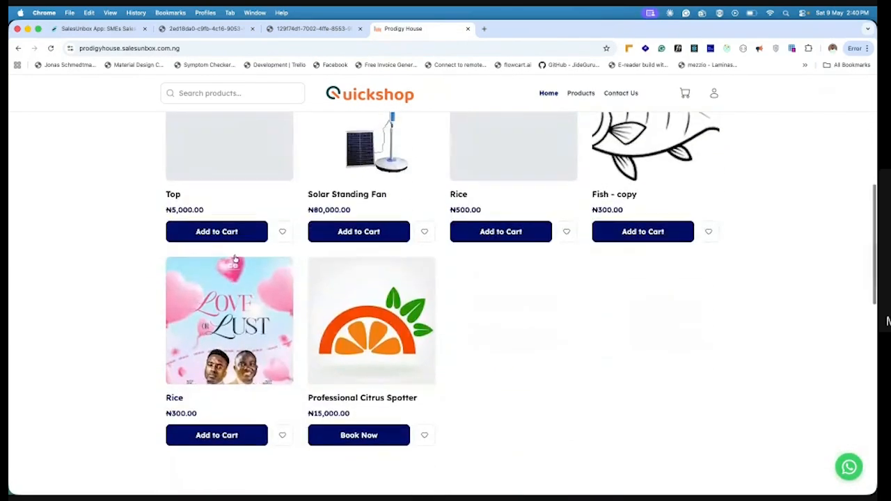
Return to the website customization settings and look over the header image, header and body text
{"action": "left_click", "coordinate": [108, 30]}
{"action": "scroll", "coordinate": [334, 295], "scroll_direction": "down", "scroll_amount": 10}
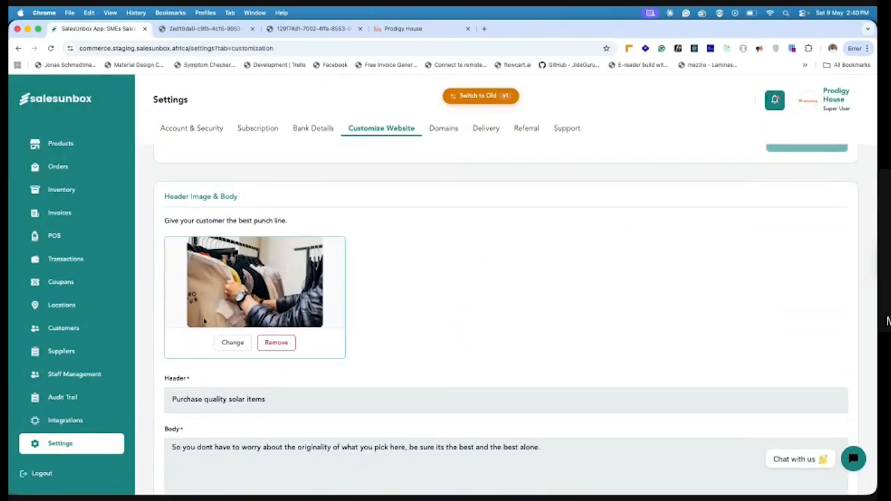
{"action": "scroll", "coordinate": [223, 333], "scroll_direction": "down", "scroll_amount": 2}
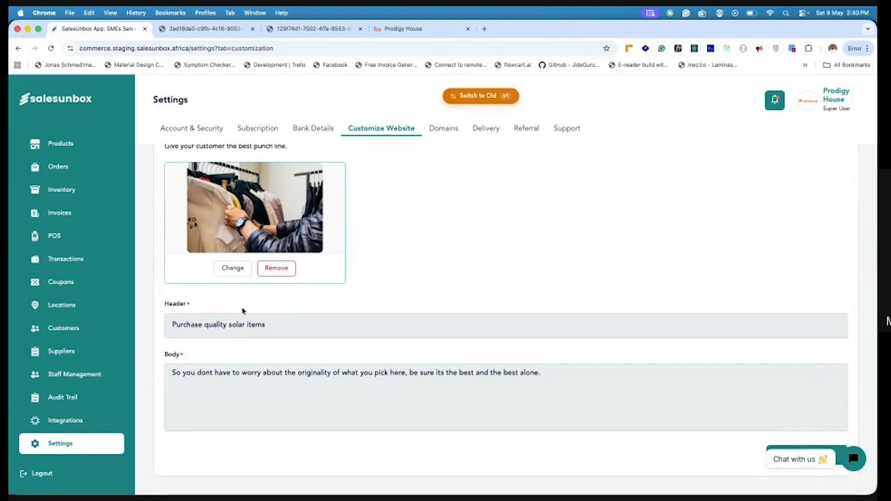
View the domain settings and try searching for "abcstore" as a new domain to buy, then close the dialog
{"action": "left_click", "coordinate": [441, 130]}
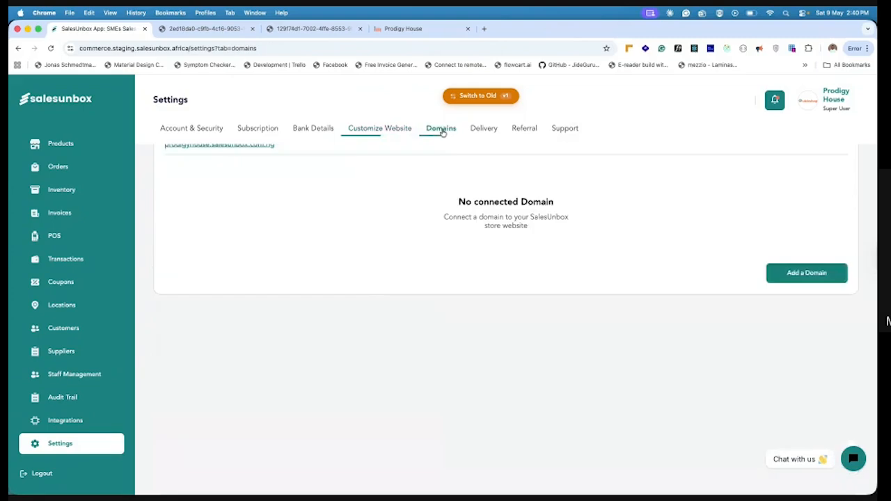
{"action": "scroll", "coordinate": [428, 237], "scroll_direction": "up", "scroll_amount": 1}
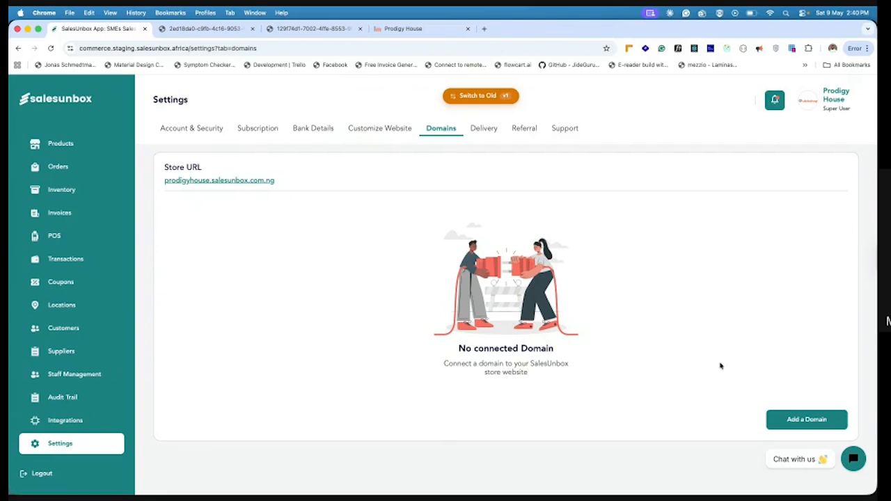
{"action": "left_click", "coordinate": [808, 420]}
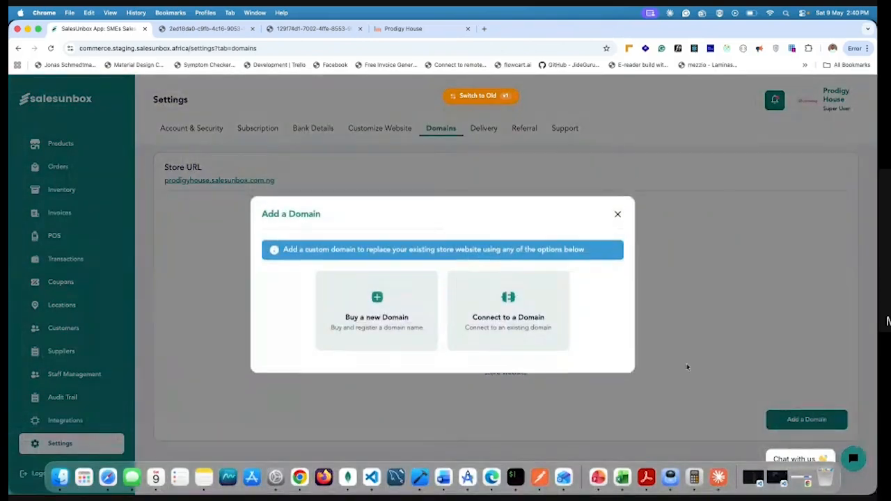
{"action": "left_click", "coordinate": [380, 301]}
{"action": "left_click", "coordinate": [339, 369]}
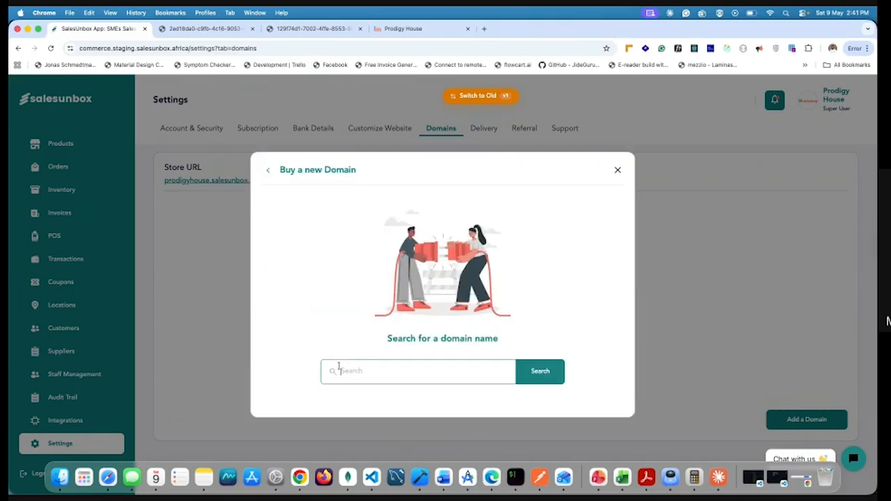
{"action": "type", "text": "abcstore"}
{"action": "left_click", "coordinate": [536, 378]}
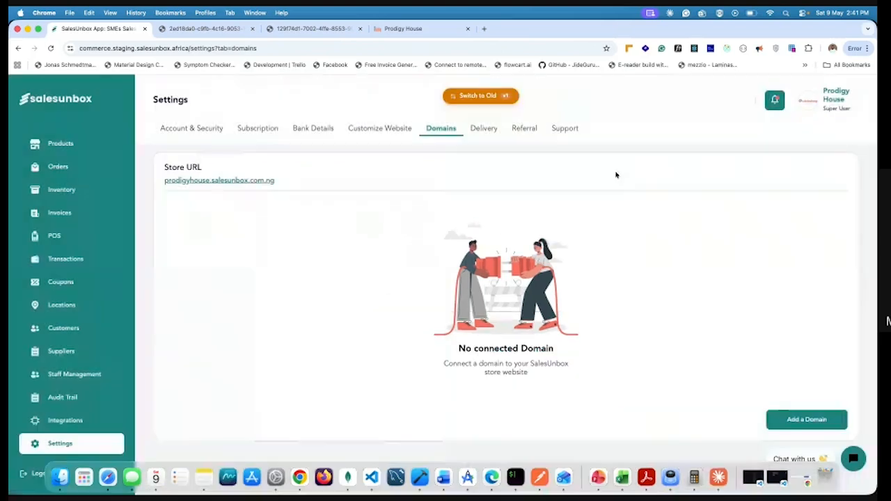
{"action": "left_click", "coordinate": [617, 170]}
Review the home delivery and park delivery settings, including the fees for Lagos State in each
{"action": "left_click", "coordinate": [489, 132]}
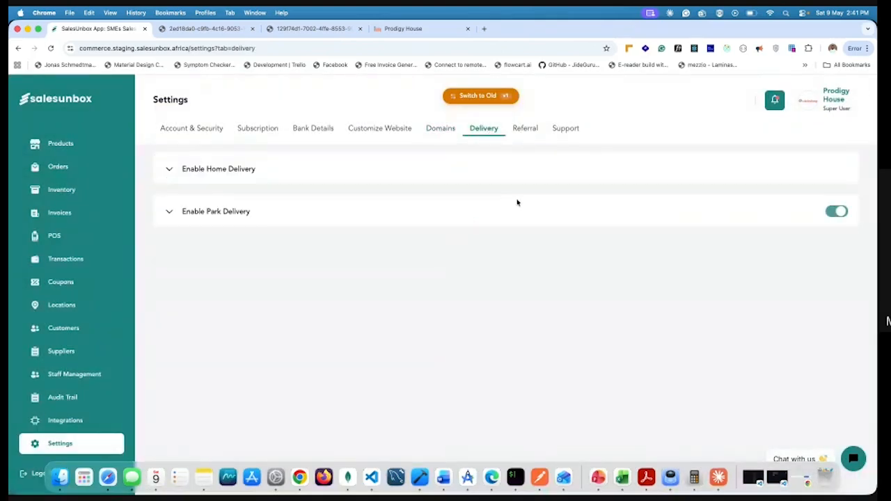
{"action": "left_click", "coordinate": [201, 170]}
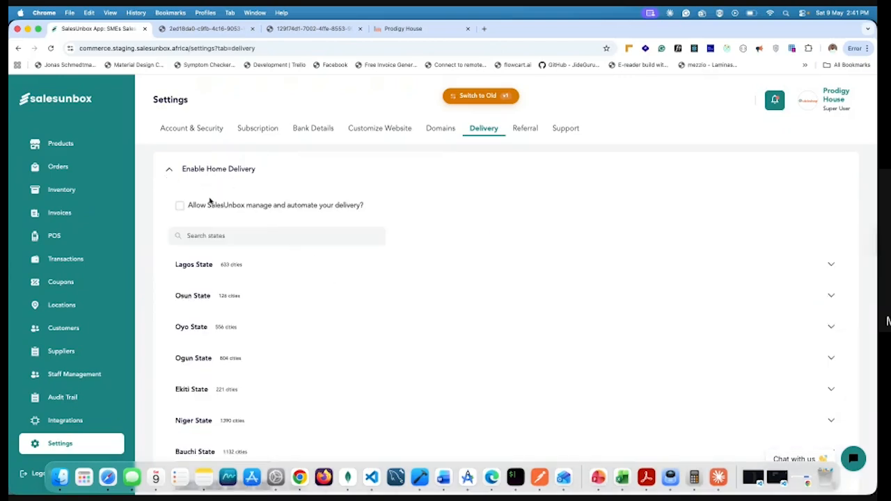
{"action": "left_click", "coordinate": [830, 264]}
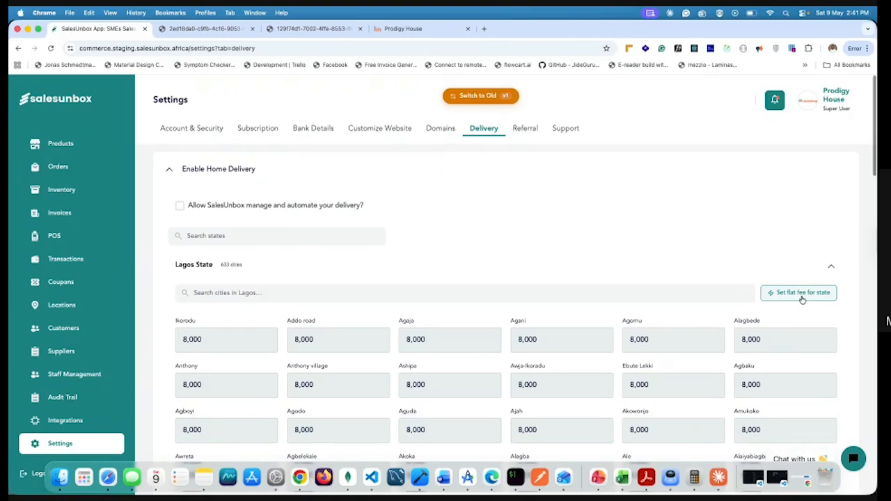
{"action": "scroll", "coordinate": [801, 298], "scroll_direction": "down", "scroll_amount": 1}
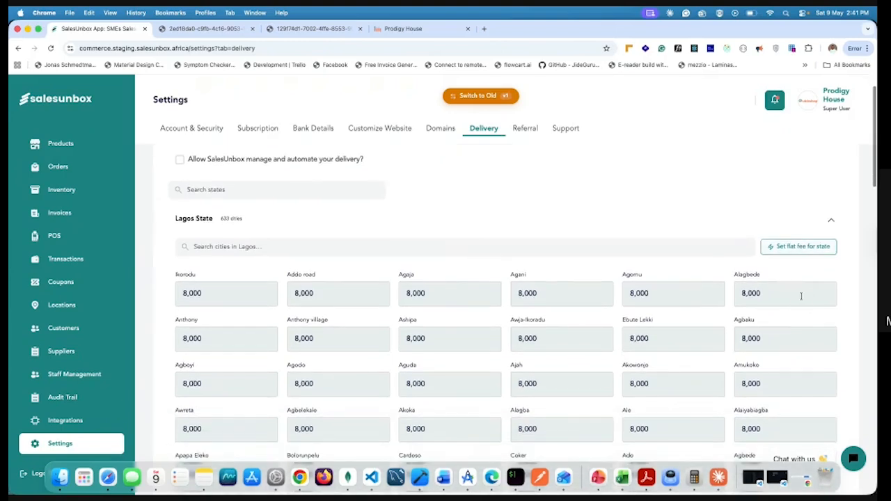
{"action": "left_click", "coordinate": [831, 222]}
{"action": "scroll", "coordinate": [801, 226], "scroll_direction": "up", "scroll_amount": 1}
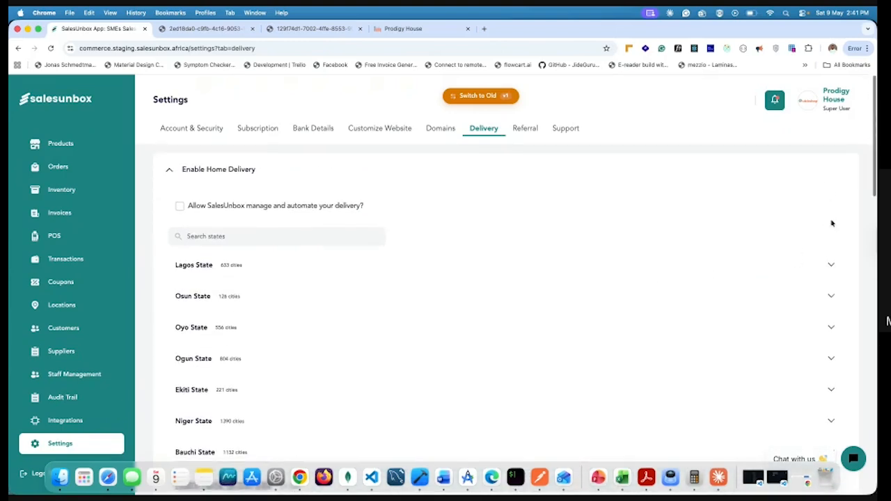
{"action": "left_click", "coordinate": [169, 173]}
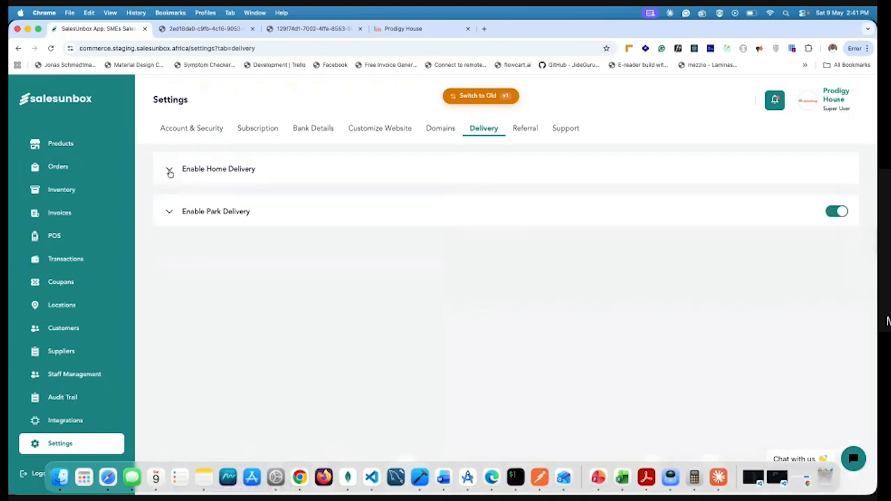
{"action": "left_click", "coordinate": [169, 213]}
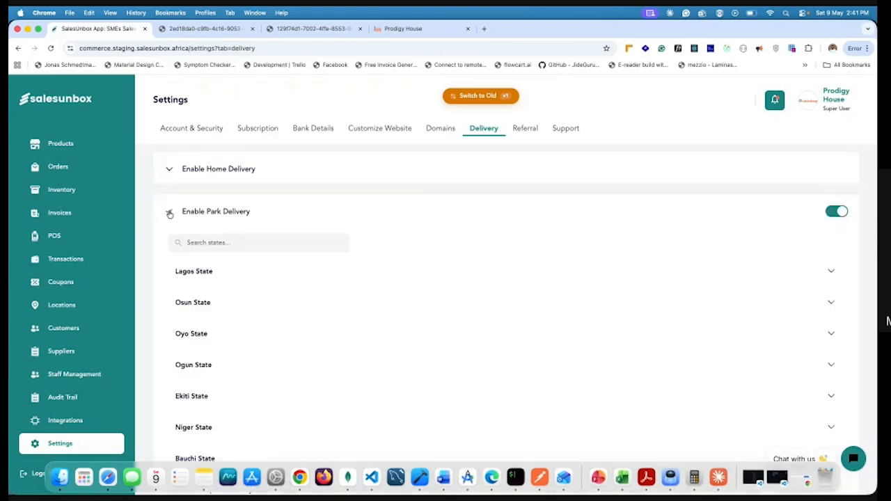
{"action": "left_click", "coordinate": [278, 276]}
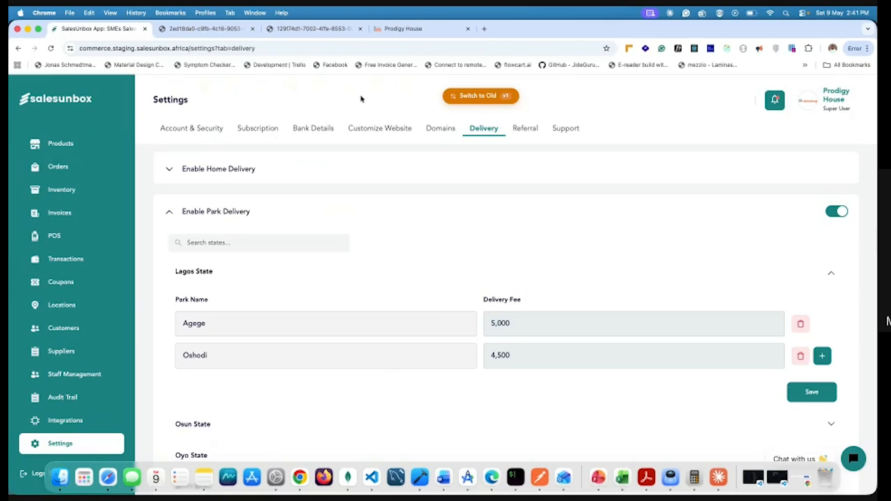
View the referral settings and the support page with frequently asked questions and contact details
{"action": "left_click", "coordinate": [526, 133]}
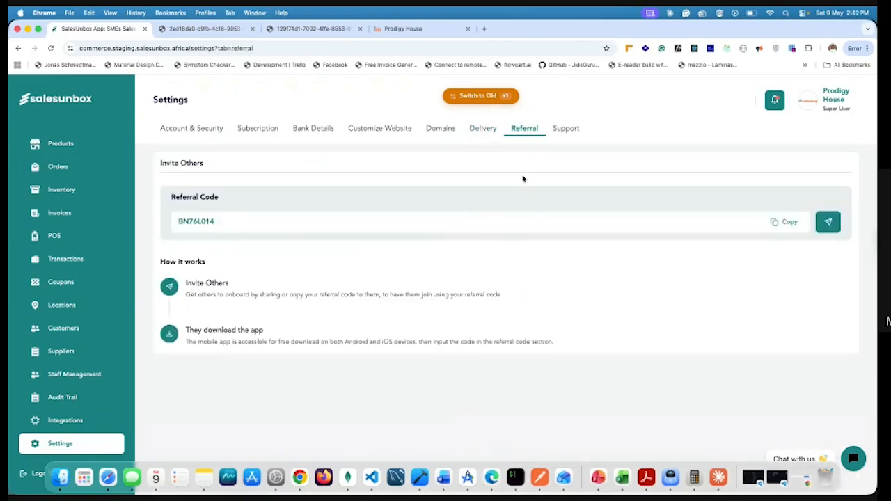
{"action": "left_click", "coordinate": [566, 129]}
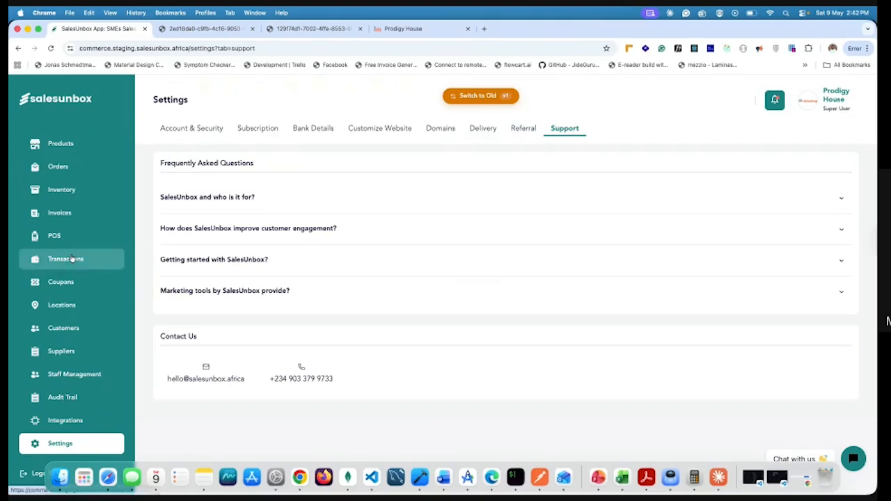
Return to the dashboard, read the notifications and close them, then look over the sales overview
{"action": "scroll", "coordinate": [63, 258], "scroll_direction": "up", "scroll_amount": 2}
{"action": "left_click", "coordinate": [70, 137]}
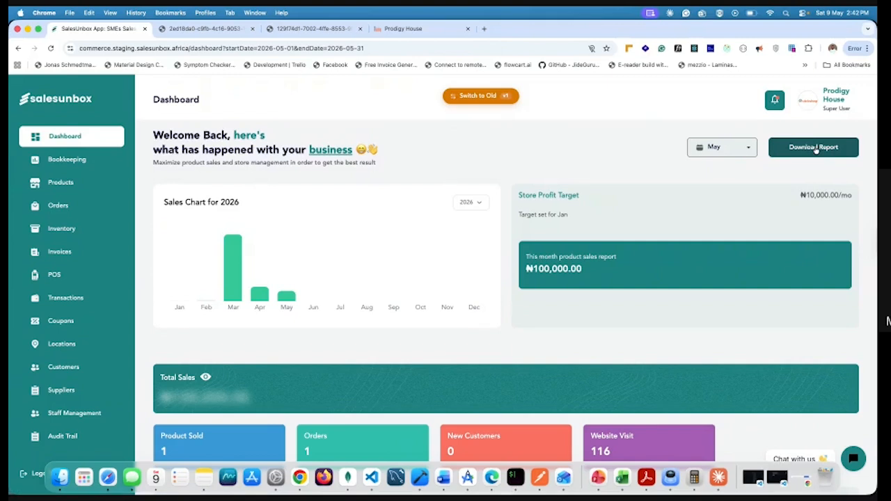
{"action": "left_click", "coordinate": [775, 100]}
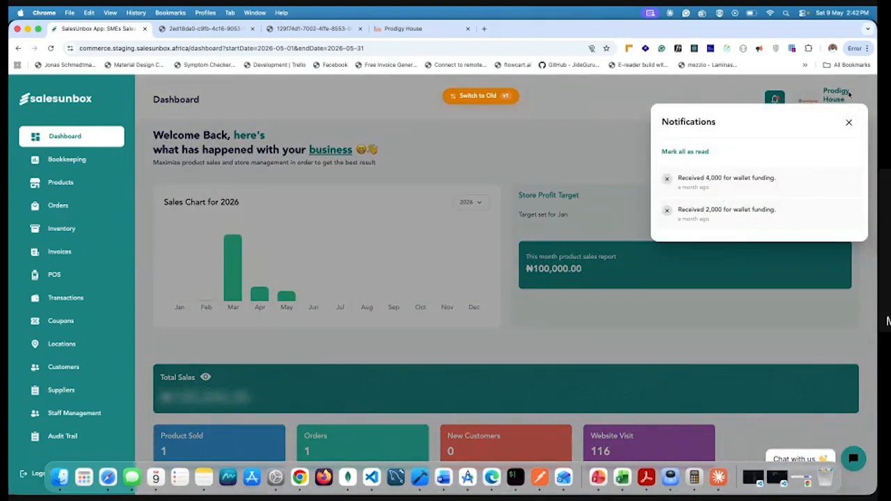
{"action": "left_click", "coordinate": [849, 122]}
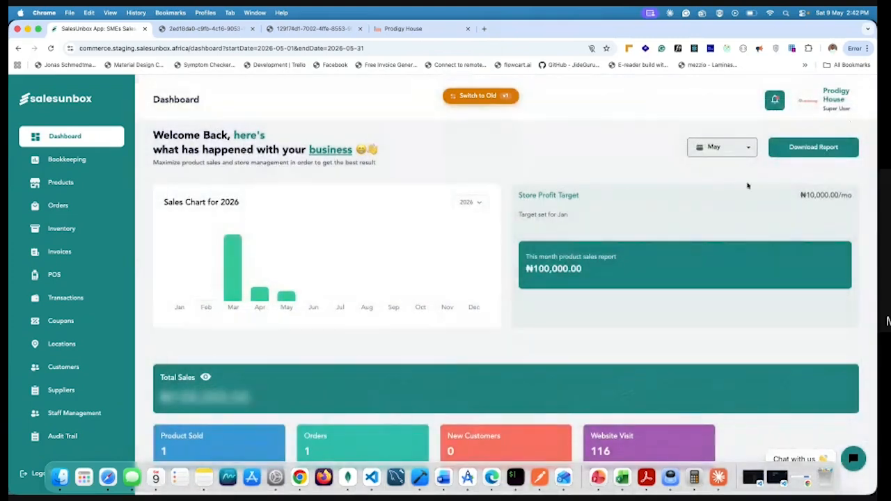
{"action": "scroll", "coordinate": [587, 194], "scroll_direction": "down", "scroll_amount": 5}
{"action": "scroll", "coordinate": [587, 193], "scroll_direction": "up", "scroll_amount": 6}
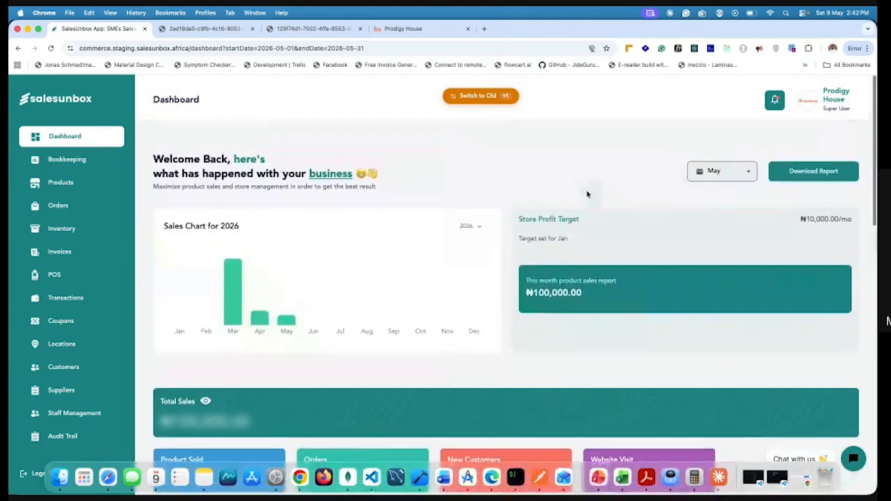